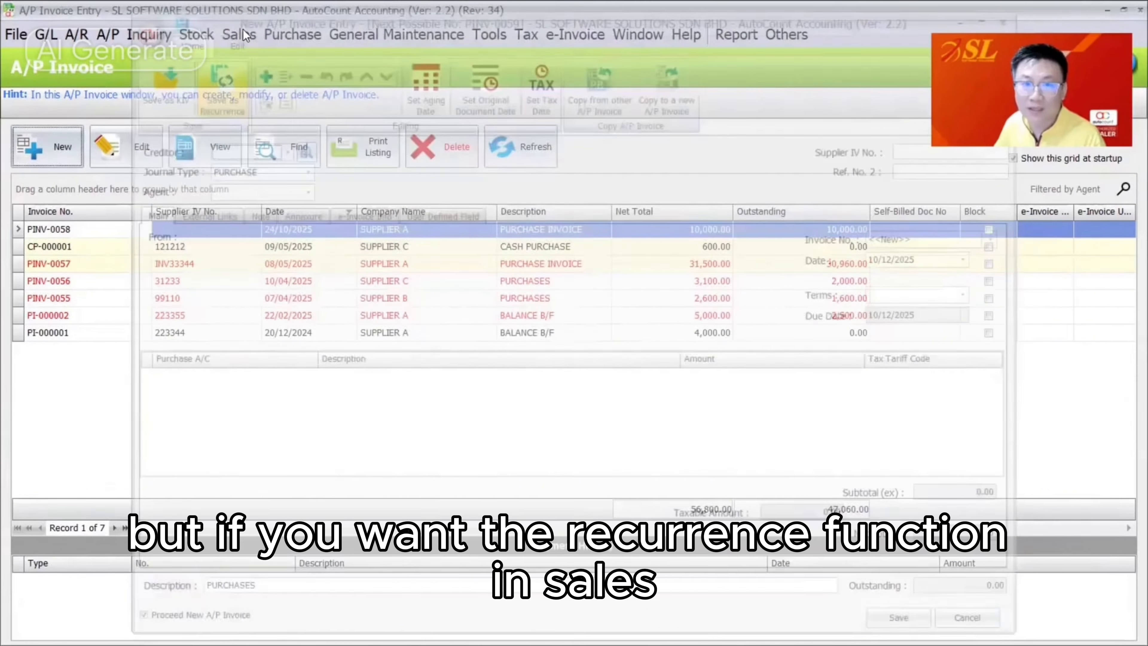
left_click(243, 31)
mouse_move(276, 34)
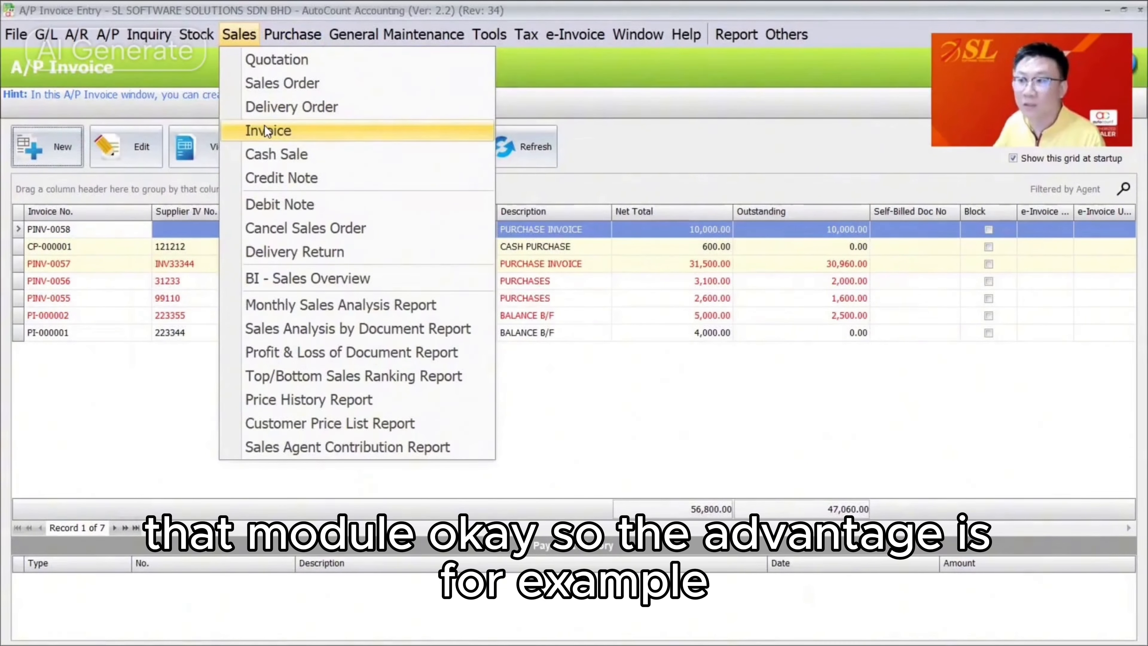
mouse_move(100, 43)
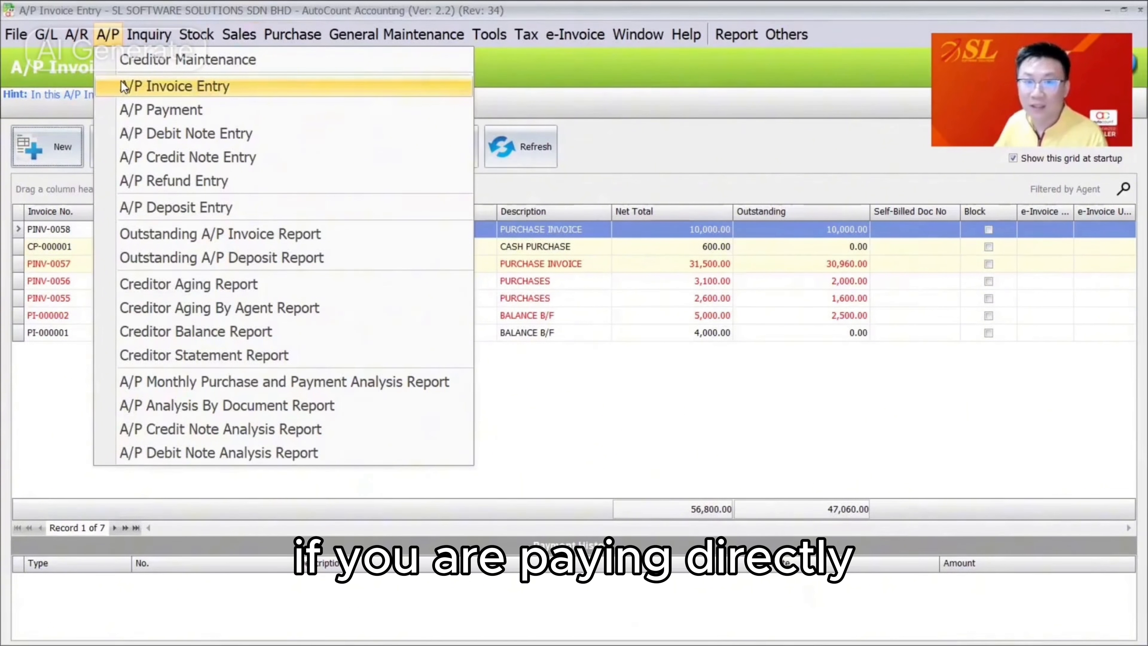
mouse_move(46, 34)
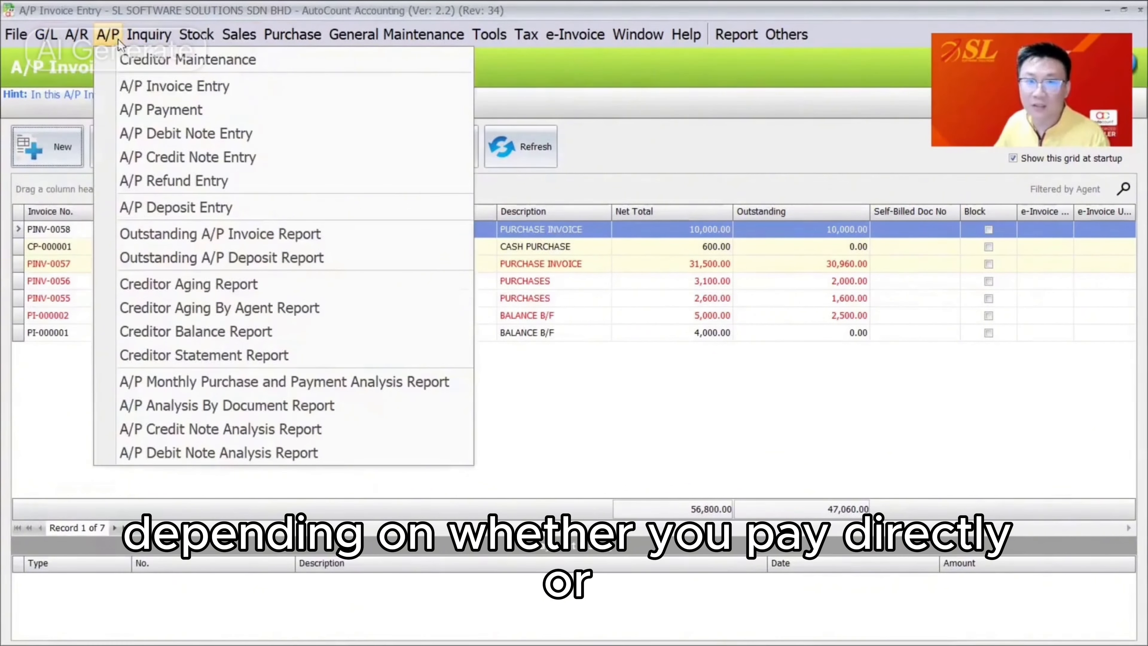
Start a new A/P invoice entry with SUPPLIER A as the creditor.
left_click(143, 91)
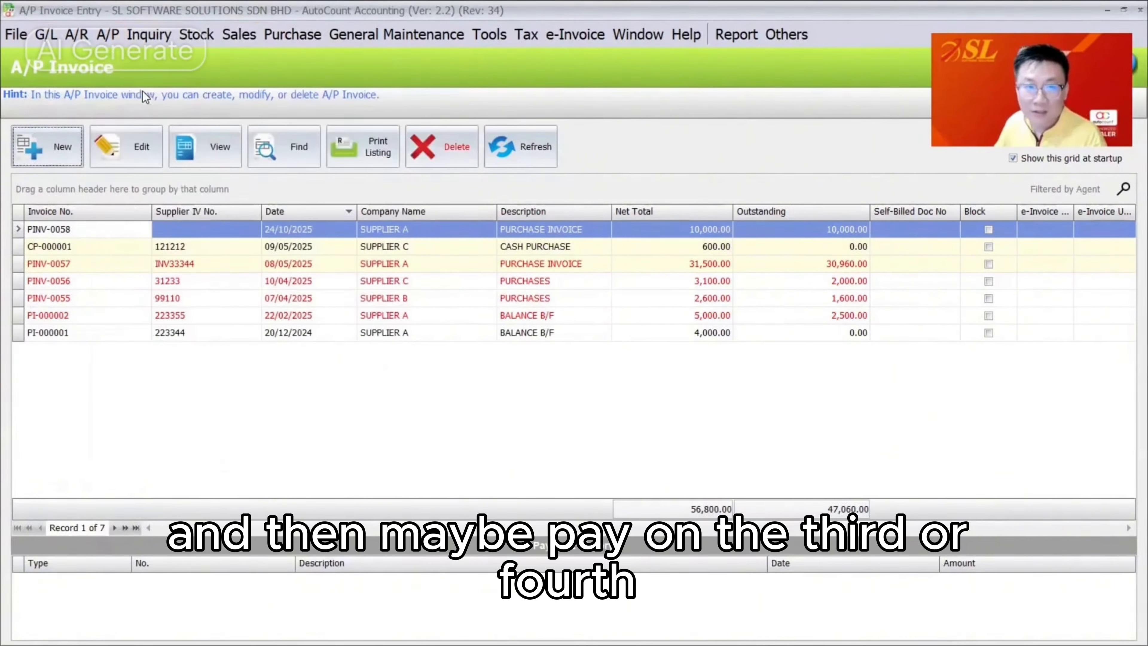
left_click(62, 143)
left_click(238, 143)
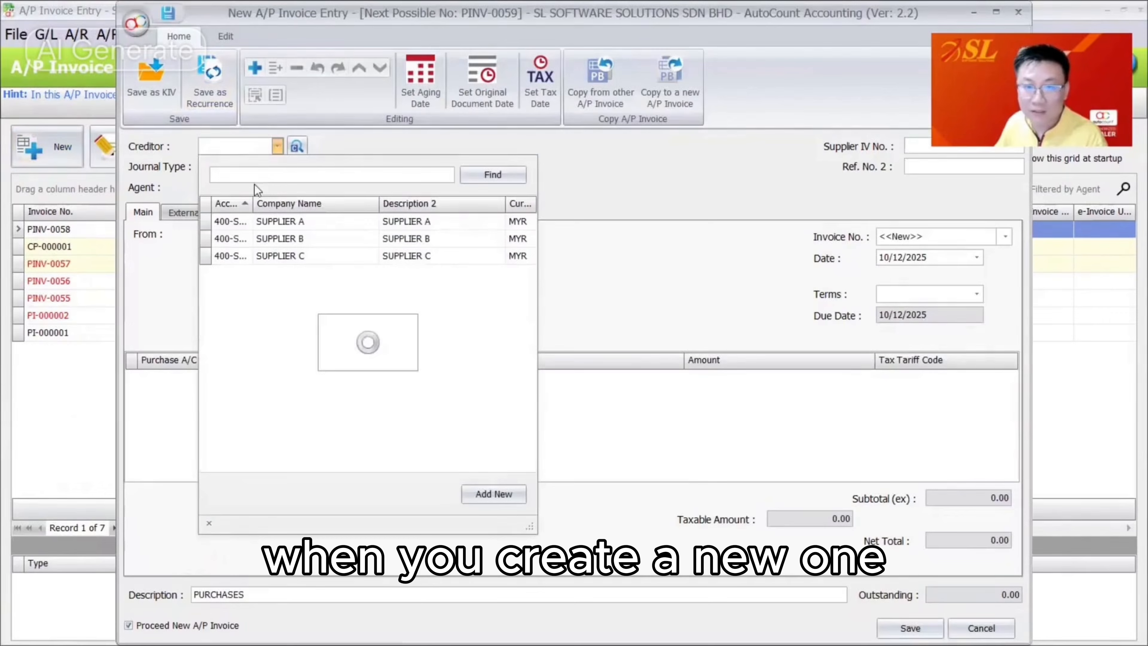
left_click(270, 224)
Add an invoice detail line and assign it to the OFFICE RENTAL purchase account.
right_click(258, 360)
right_click(214, 397)
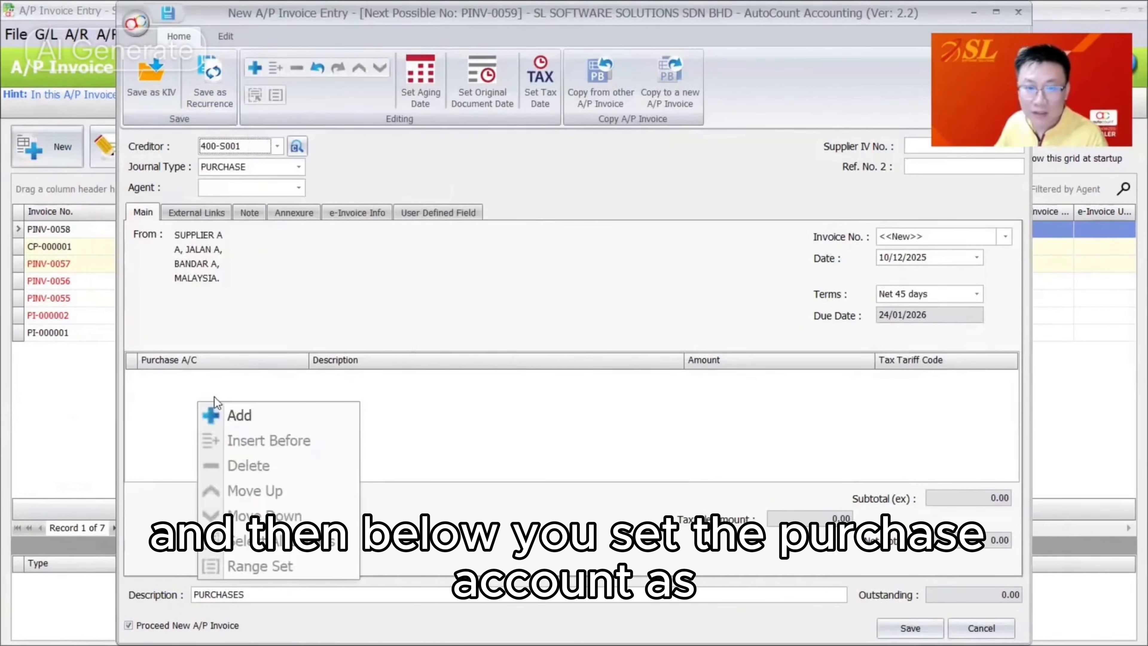
left_click(226, 407)
type("OFFICE")
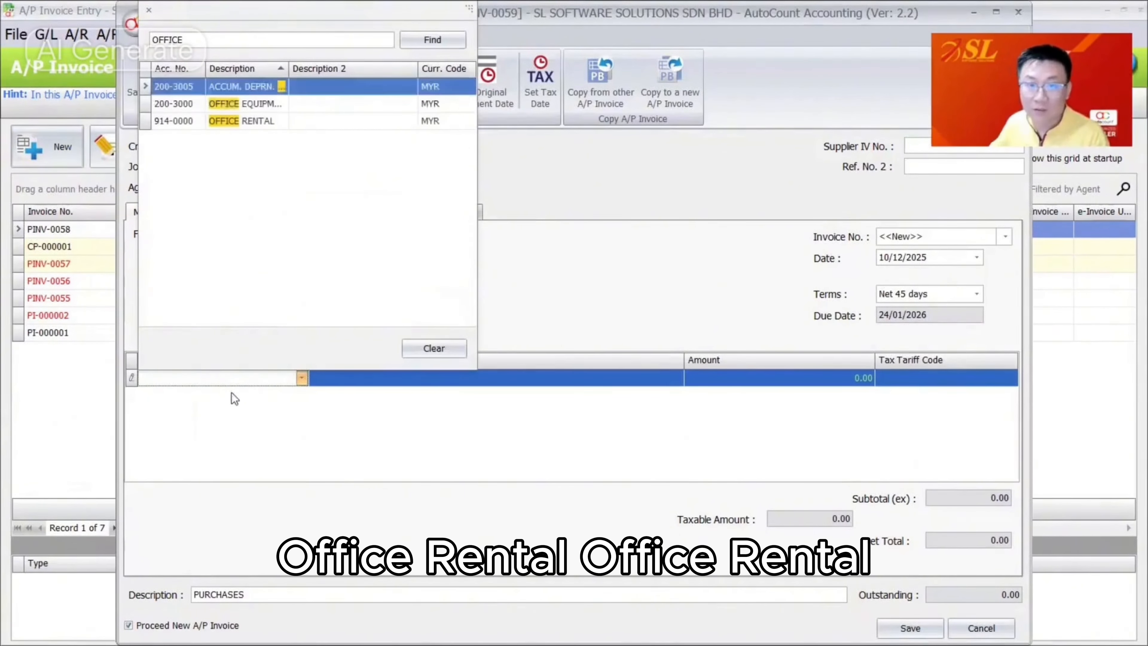
left_click(329, 121)
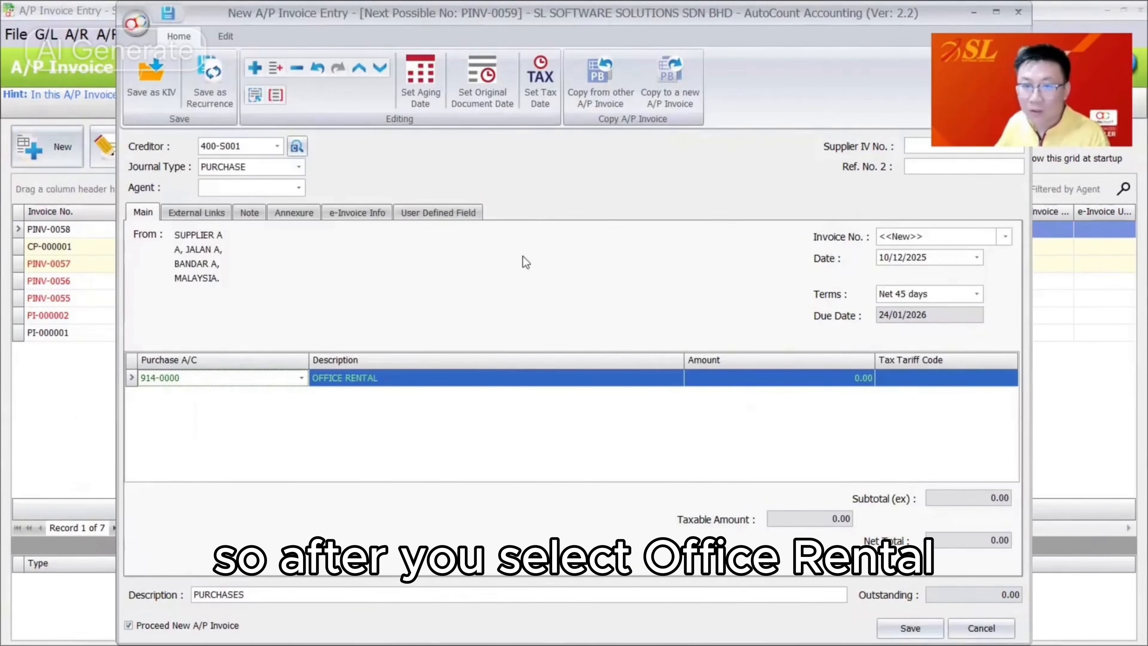
Set the amount of the OFFICE RENTAL line to 1,000.00.
left_click(481, 378)
key("Tab")
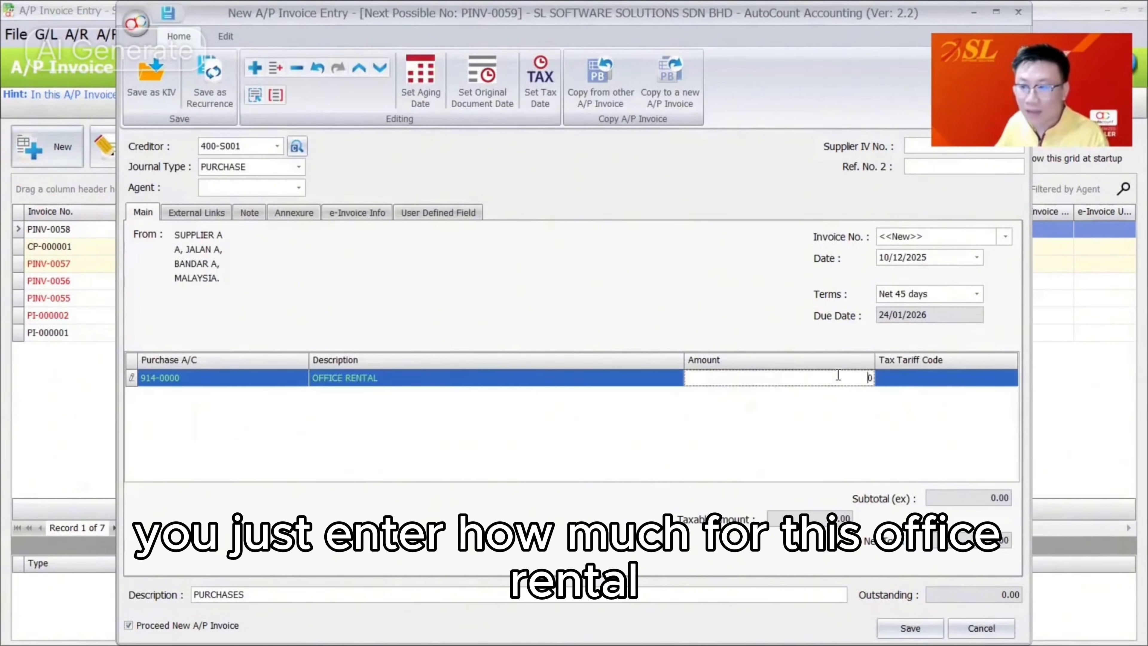
type("1000")
key("Tab")
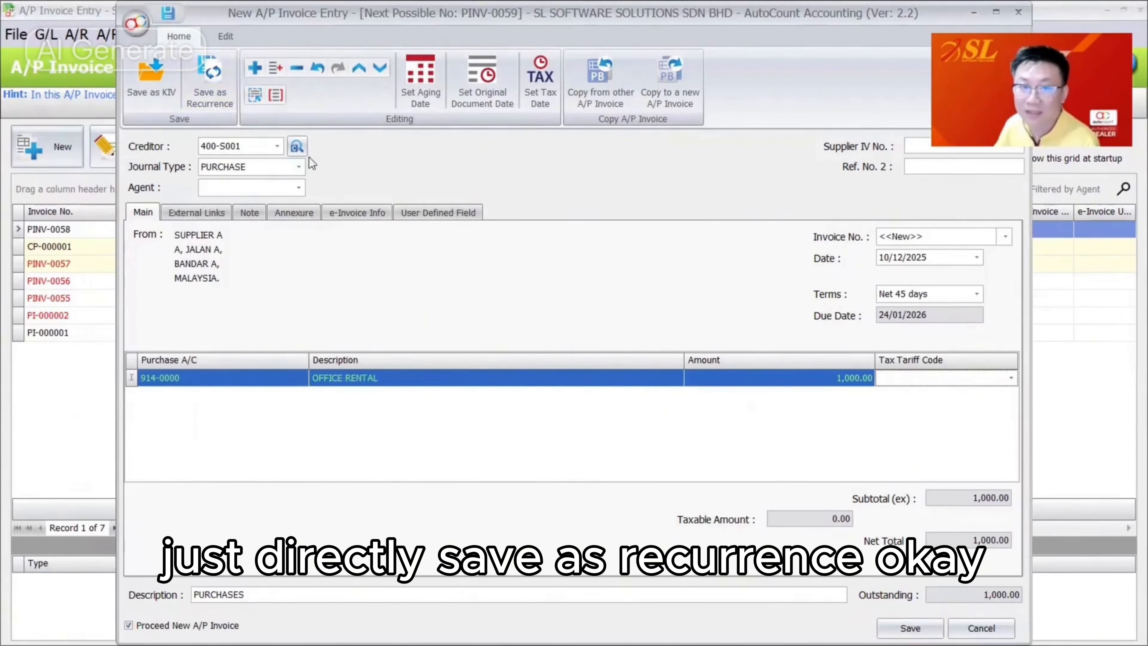
Save the invoice as a recurrence and name the recurrence "AP INVOICE - RENTAL".
left_click(209, 79)
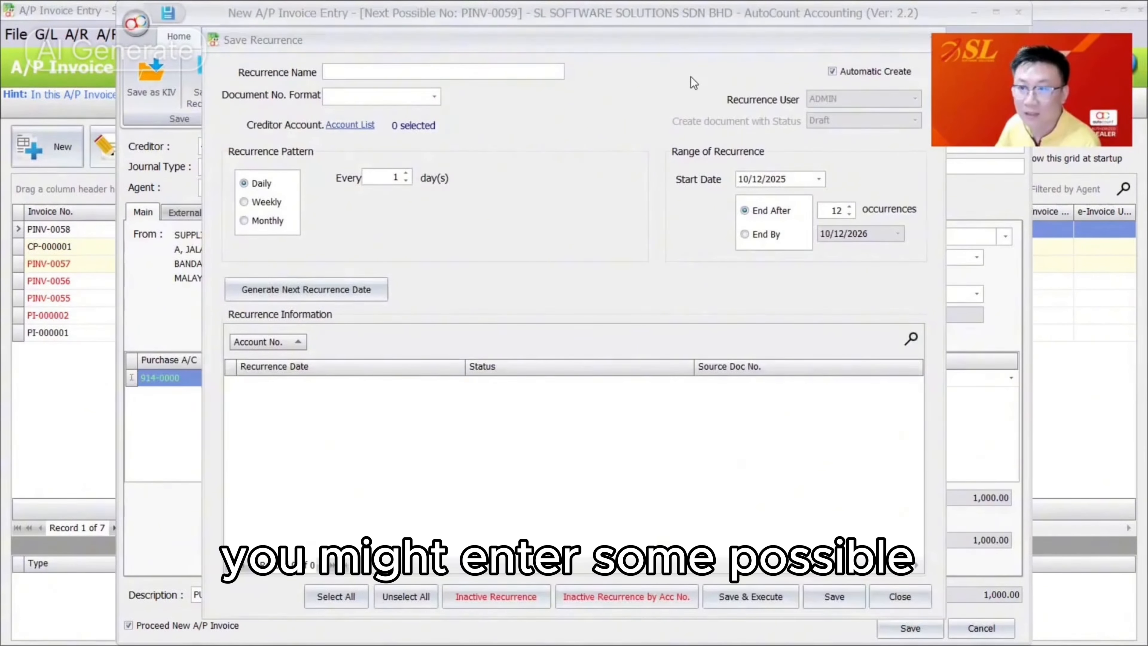
left_click(482, 70)
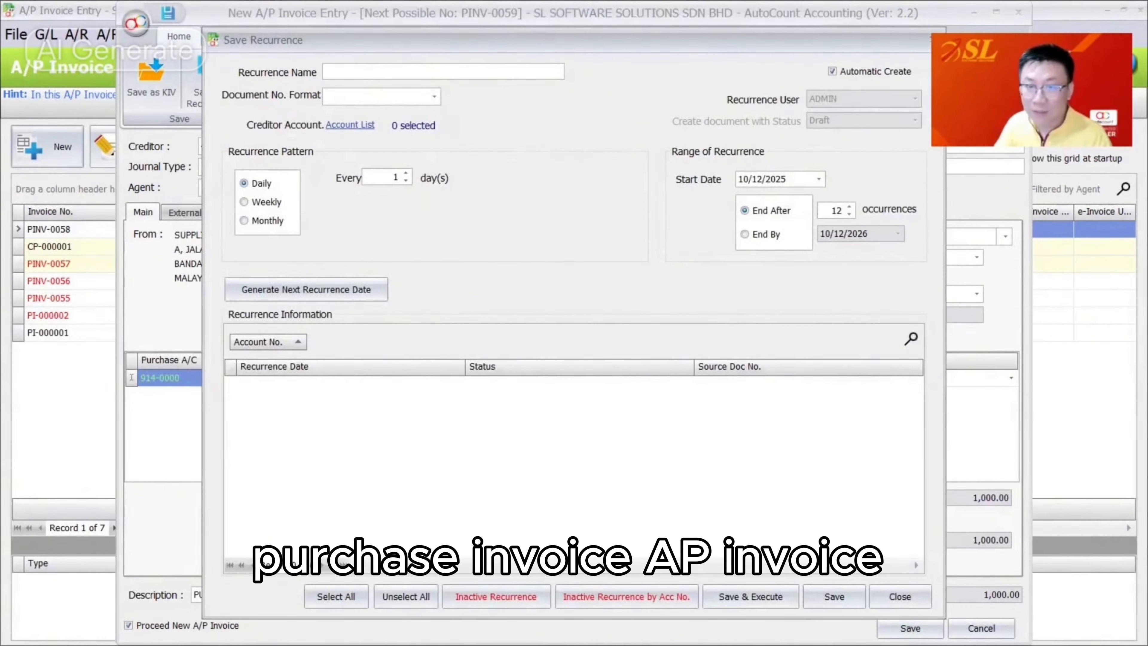
type("APO")
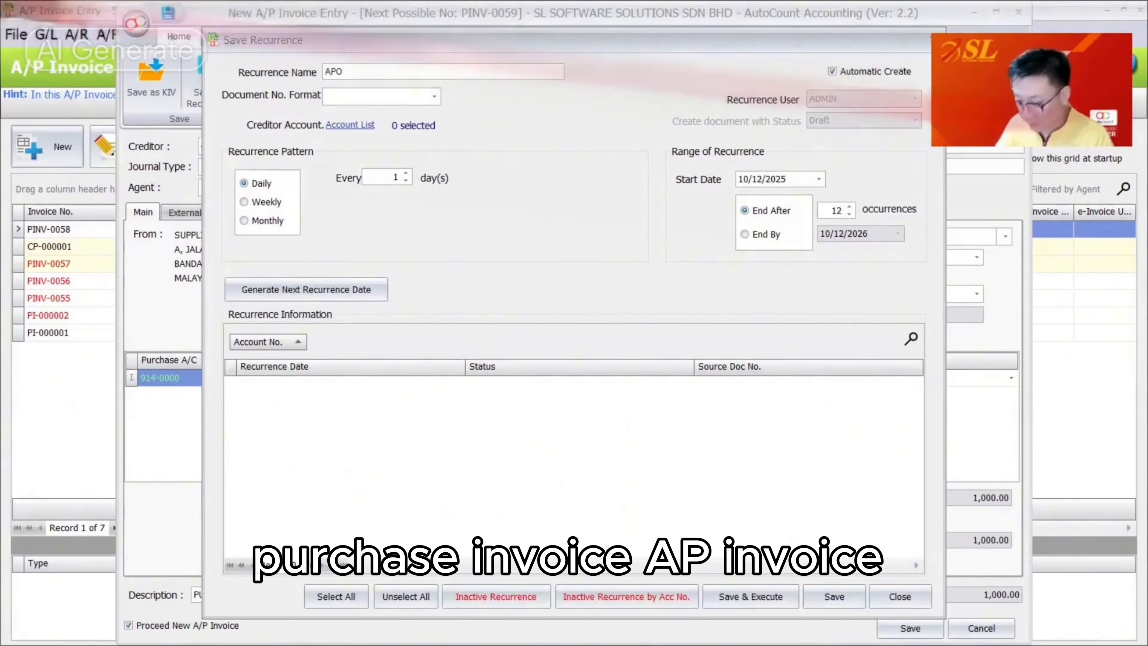
key("BackSpace")
type("INVOICE - RENTAL")
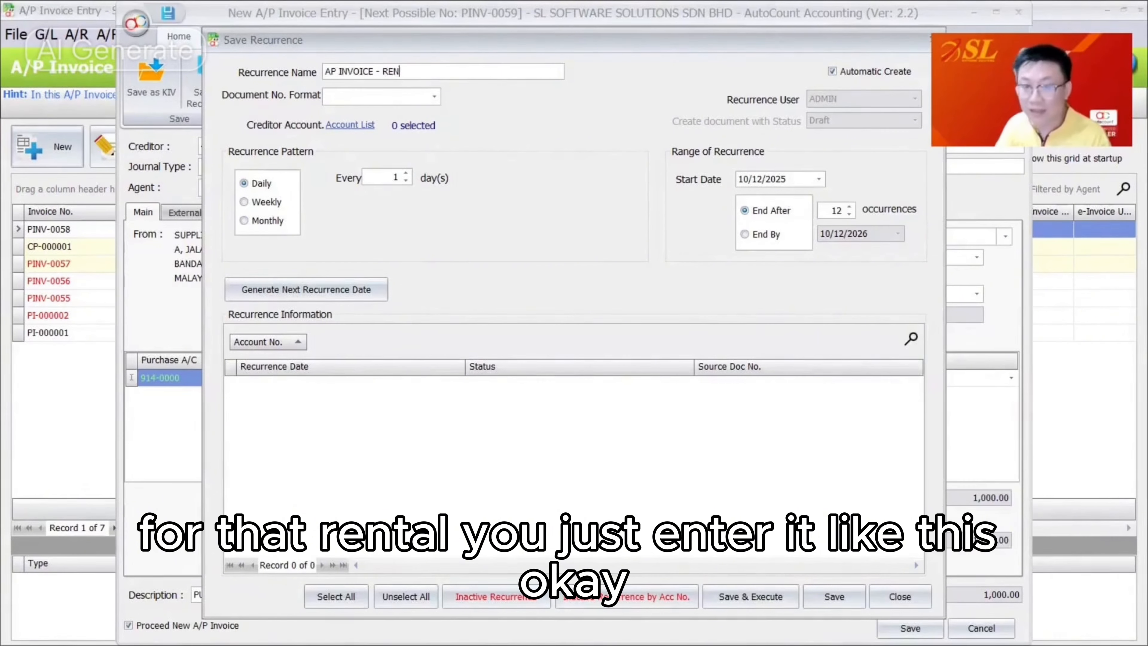
Set the recurrence's document number format to PINV and choose SUPPLIER C as its creditor account.
left_click(433, 97)
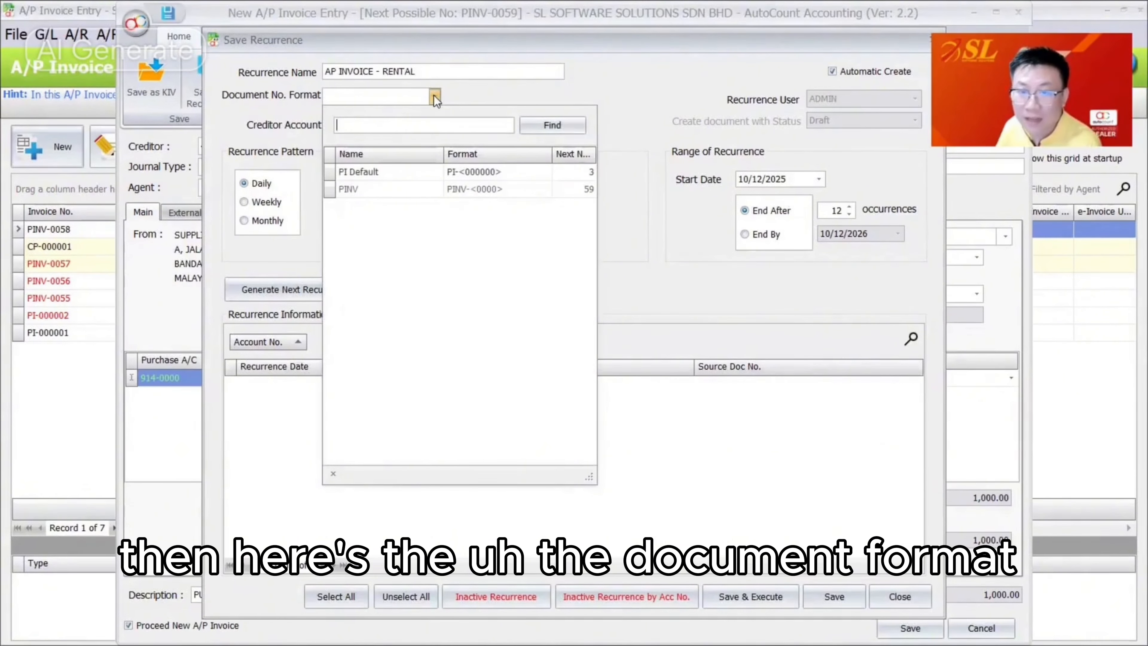
left_click(435, 188)
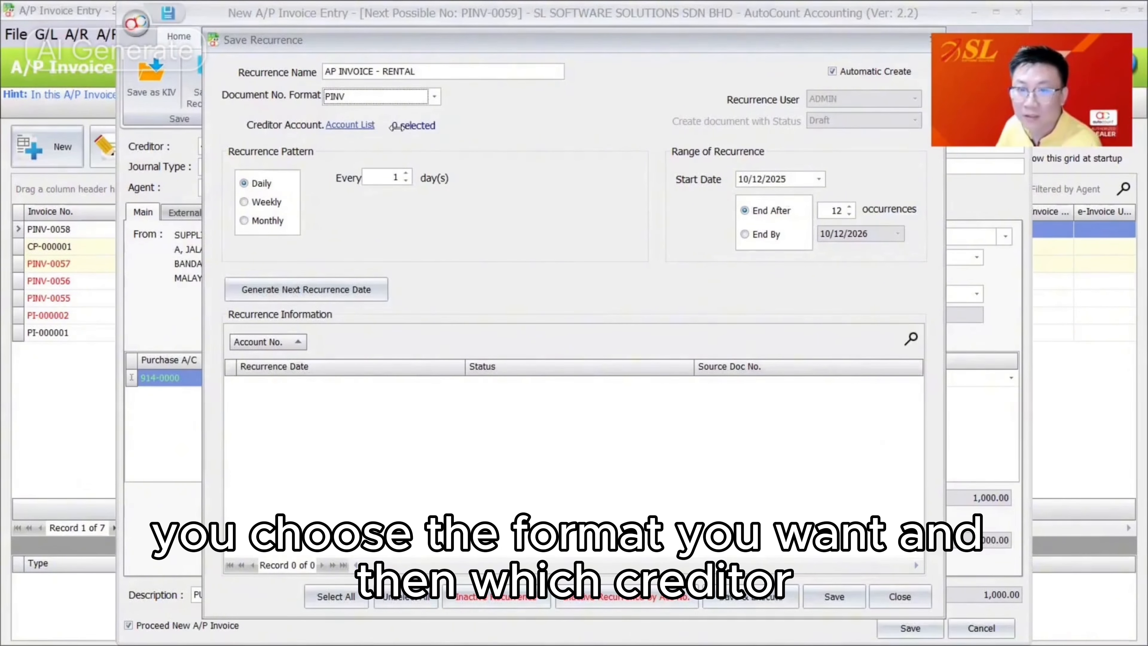
left_click(375, 125)
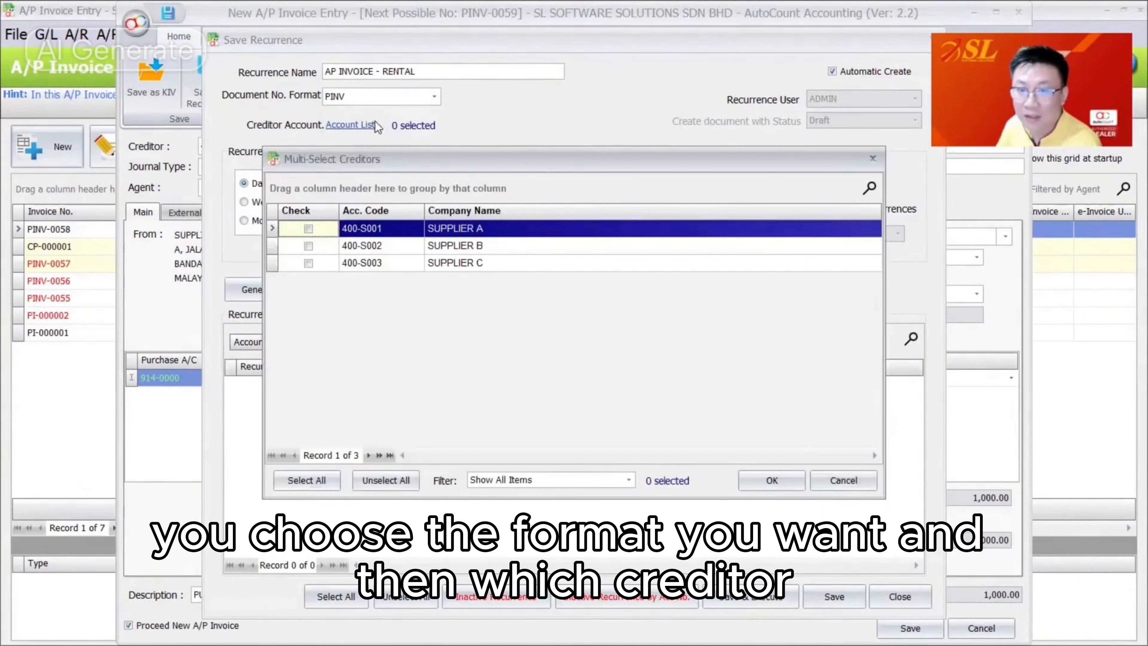
left_click(309, 264)
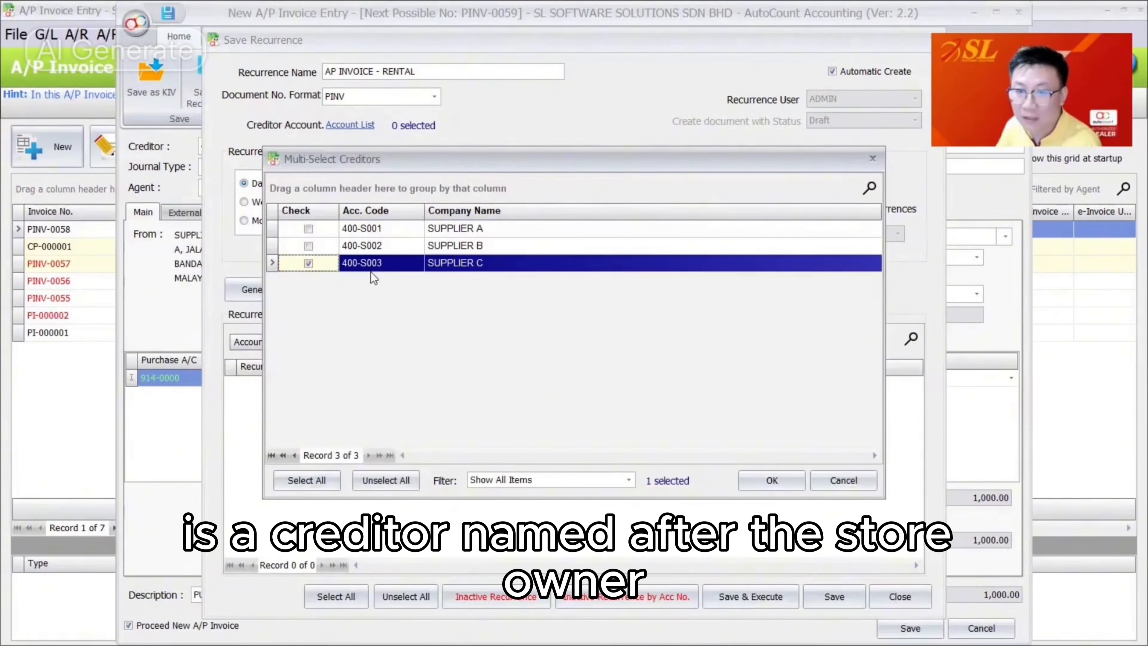
left_click(773, 480)
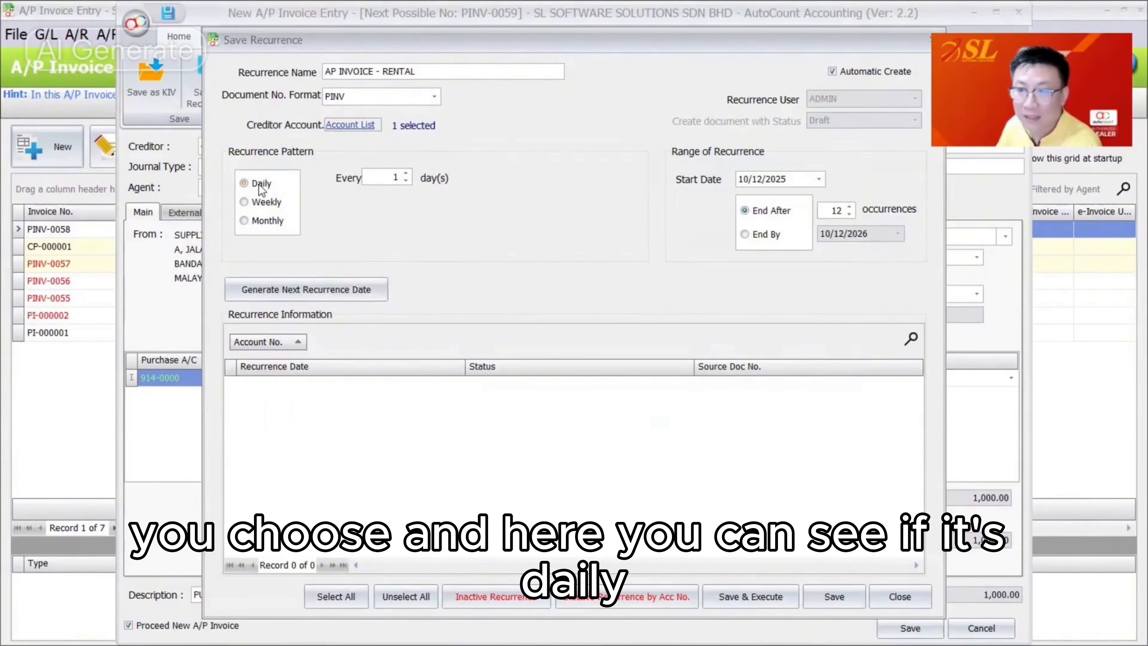
Try a daily recurrence pattern of every 3 days and a weekly pattern of every 2 weeks on Sunday.
left_click(406, 173)
left_click(405, 173)
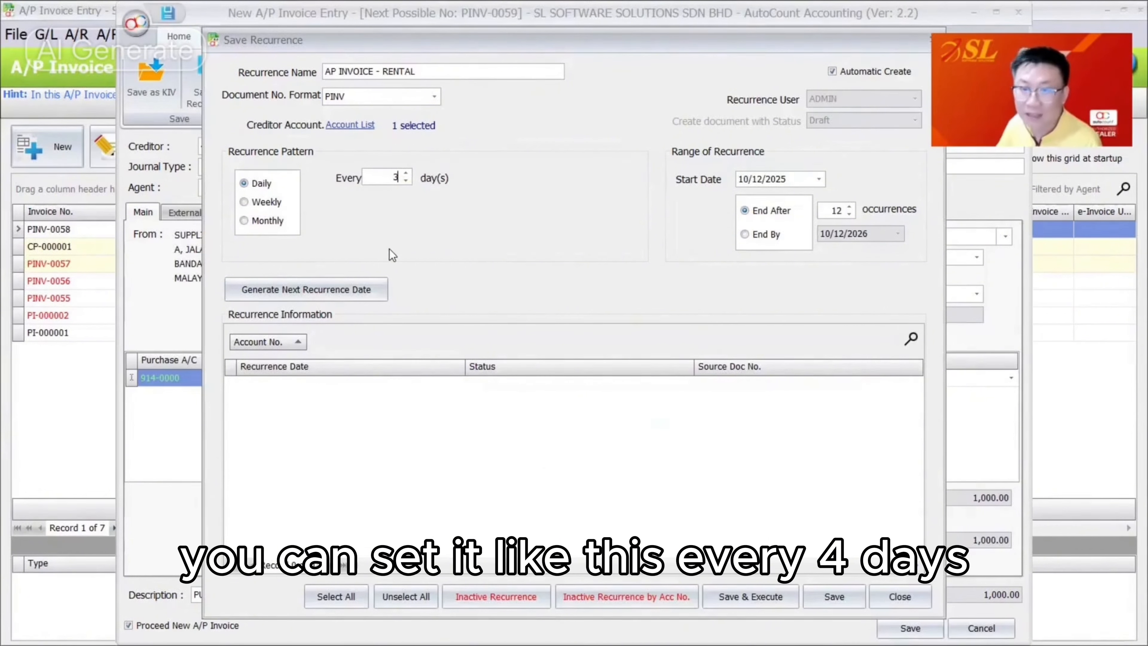
left_click(256, 202)
left_click_drag(396, 178, 441, 175)
type("12")
type("2")
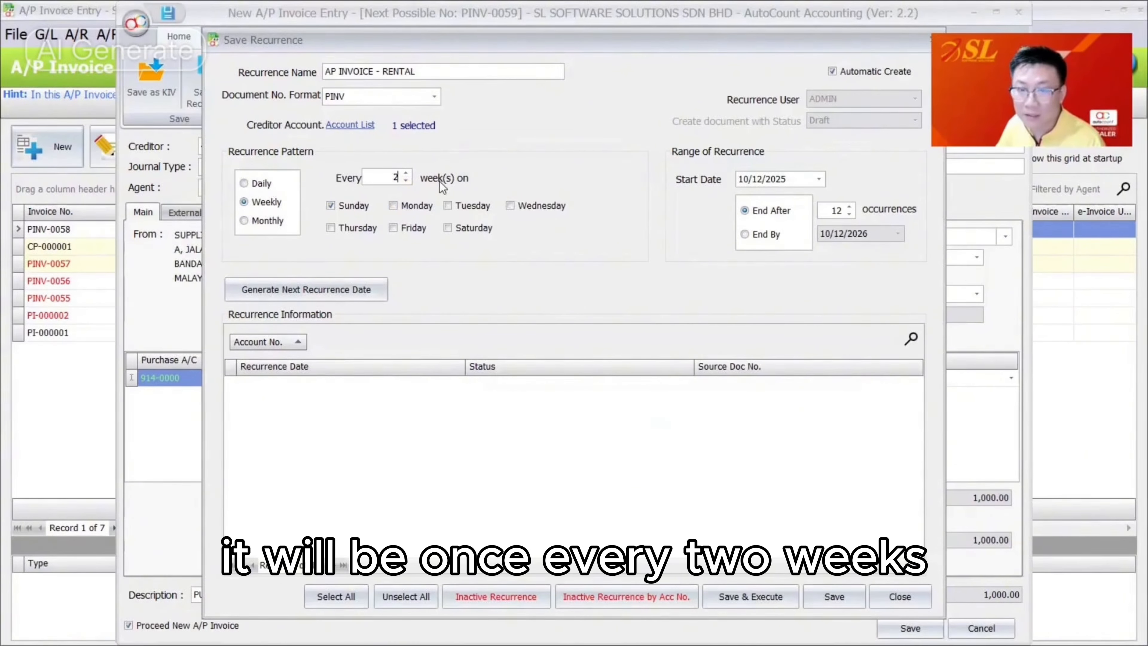
left_click(361, 208)
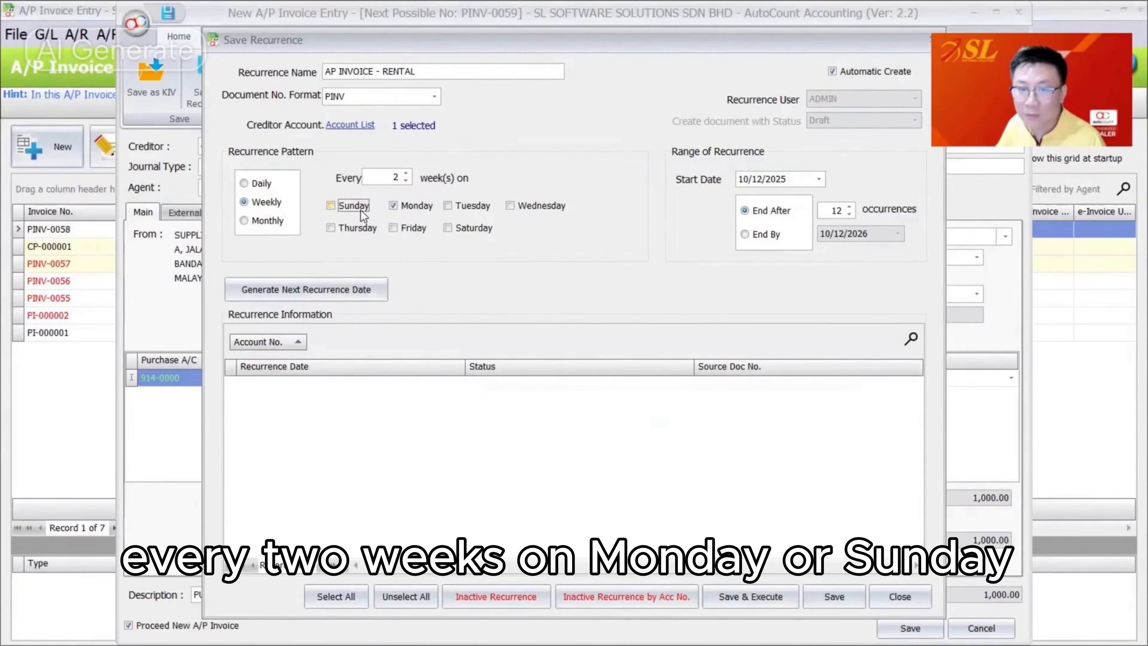
left_click(409, 206)
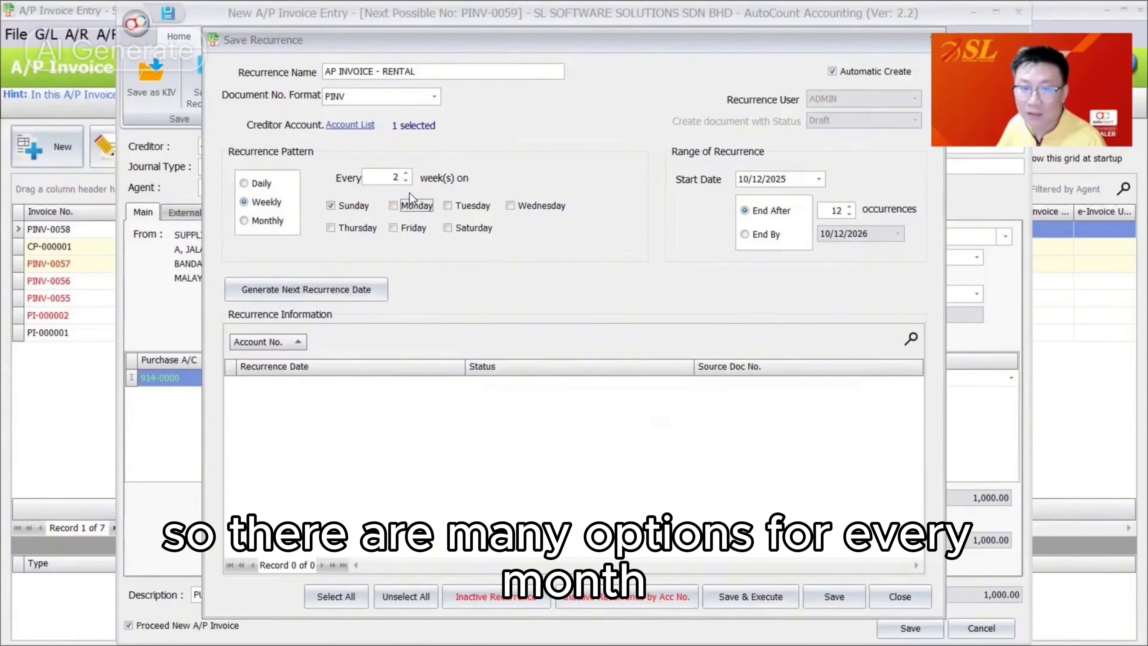
left_click(263, 202)
Change the recurrence pattern to monthly, on day 2 of every 3 months.
left_click(244, 220)
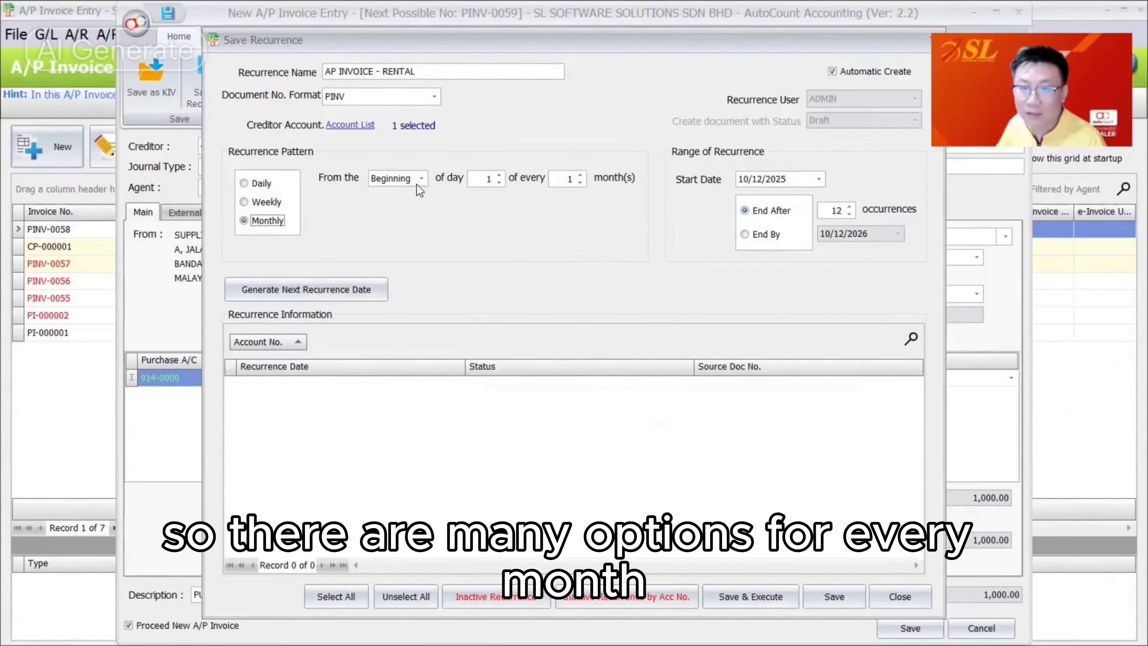
left_click(485, 180)
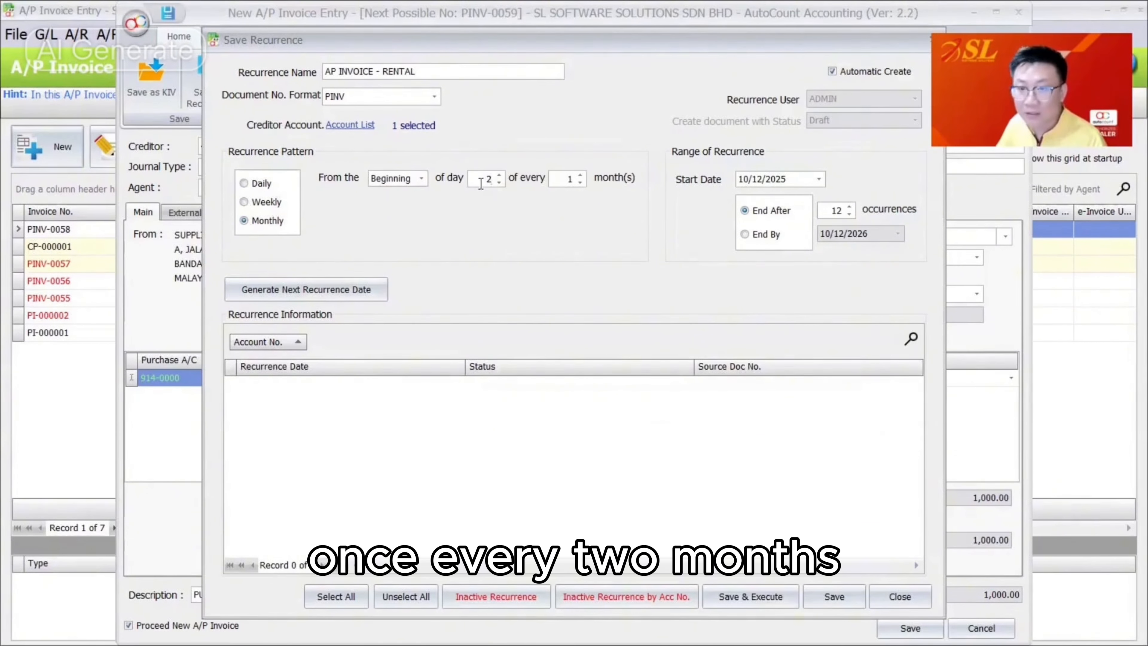
left_click(498, 176)
left_click(570, 179)
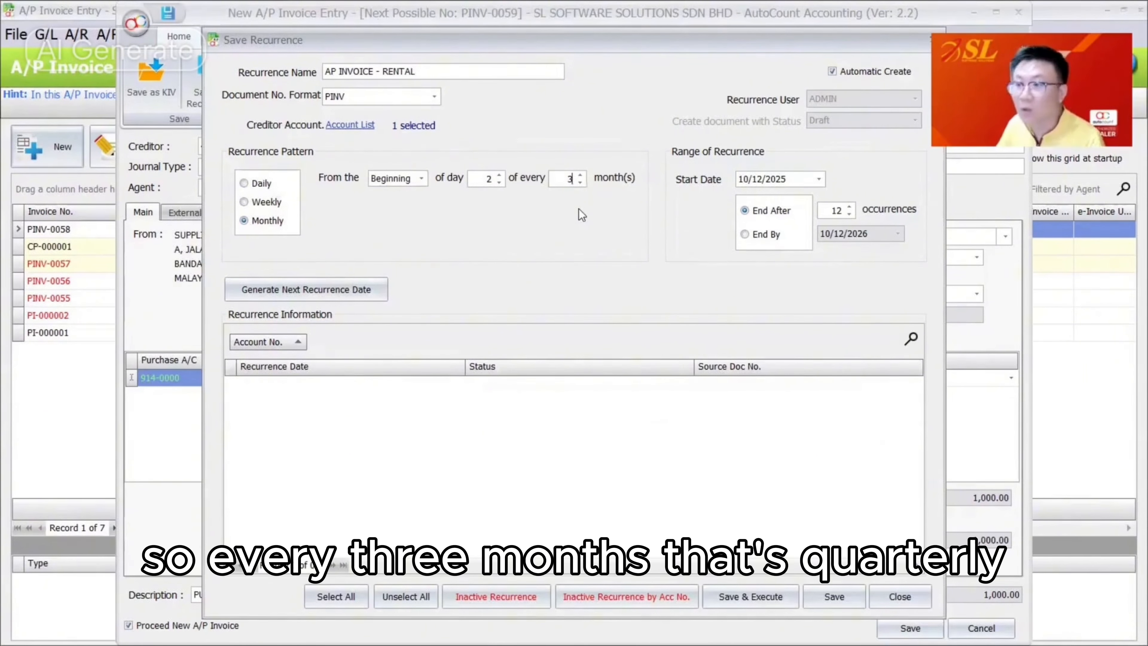
Try counting the monthly recurrence from the Ending of the month, with day 3.
left_click(496, 182)
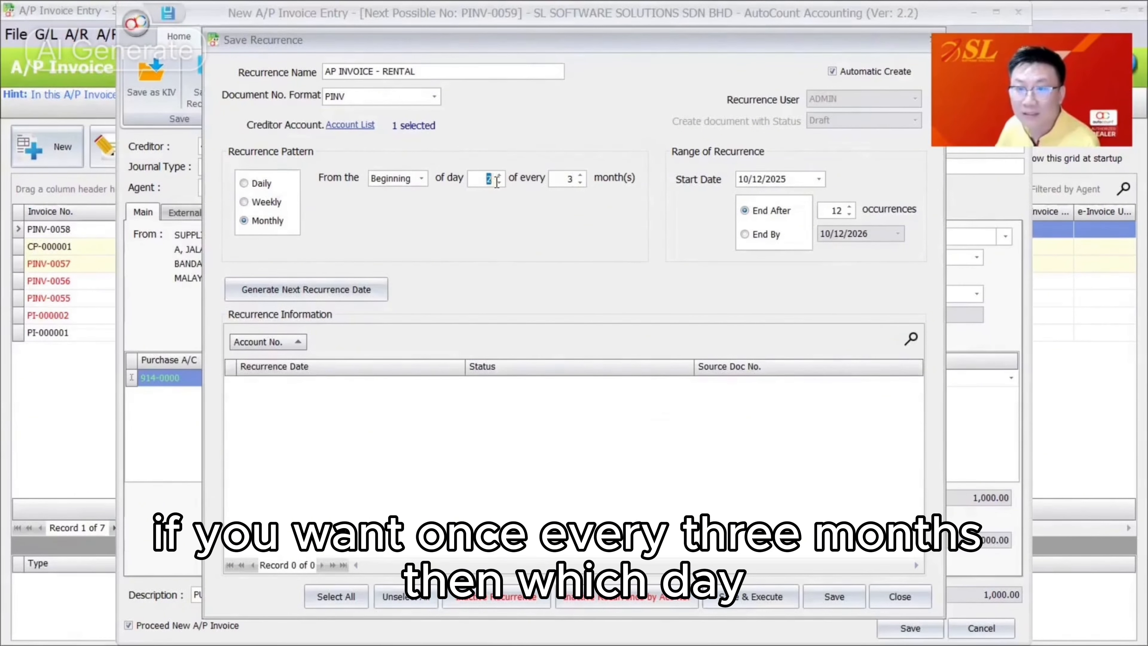
left_click(422, 179)
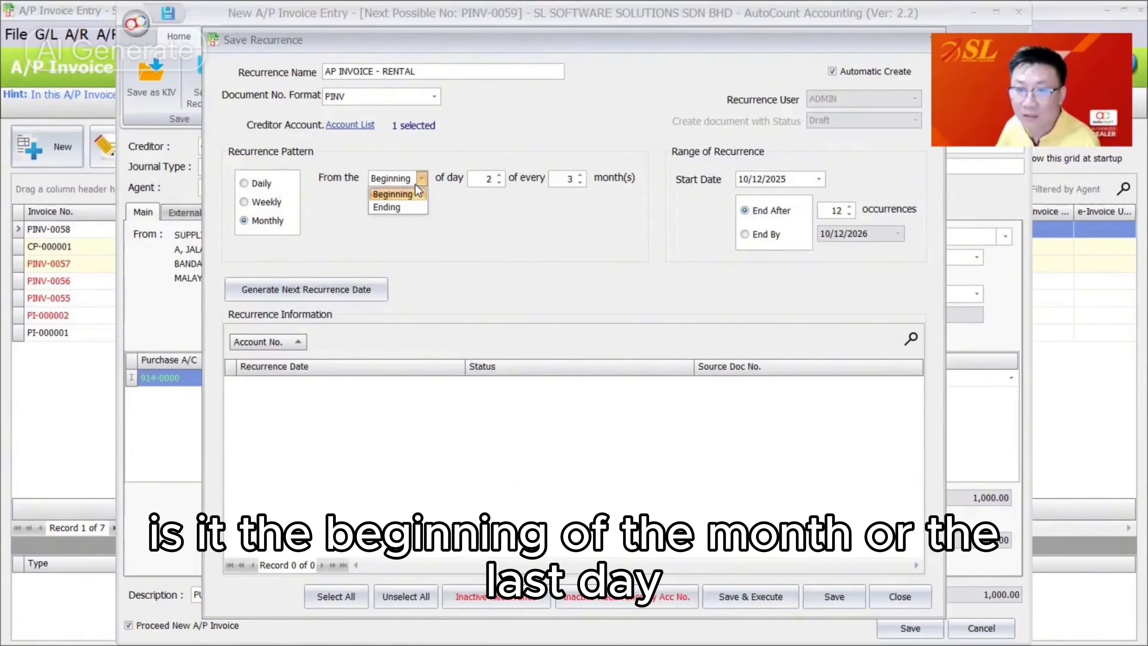
left_click(409, 208)
key("Tab")
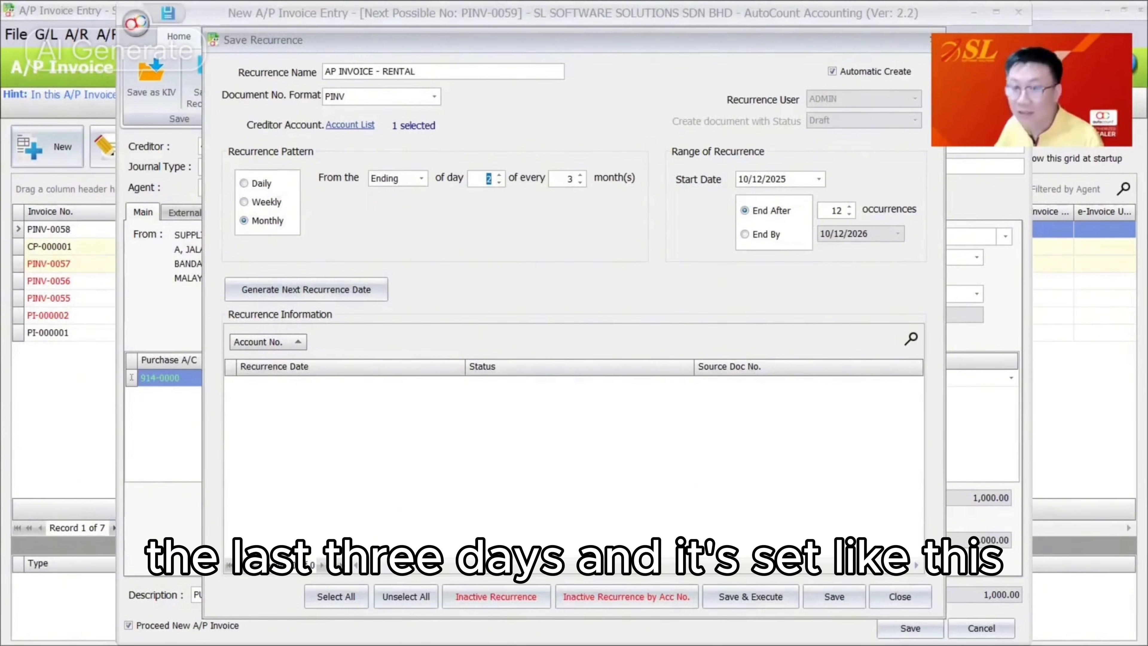
type("3")
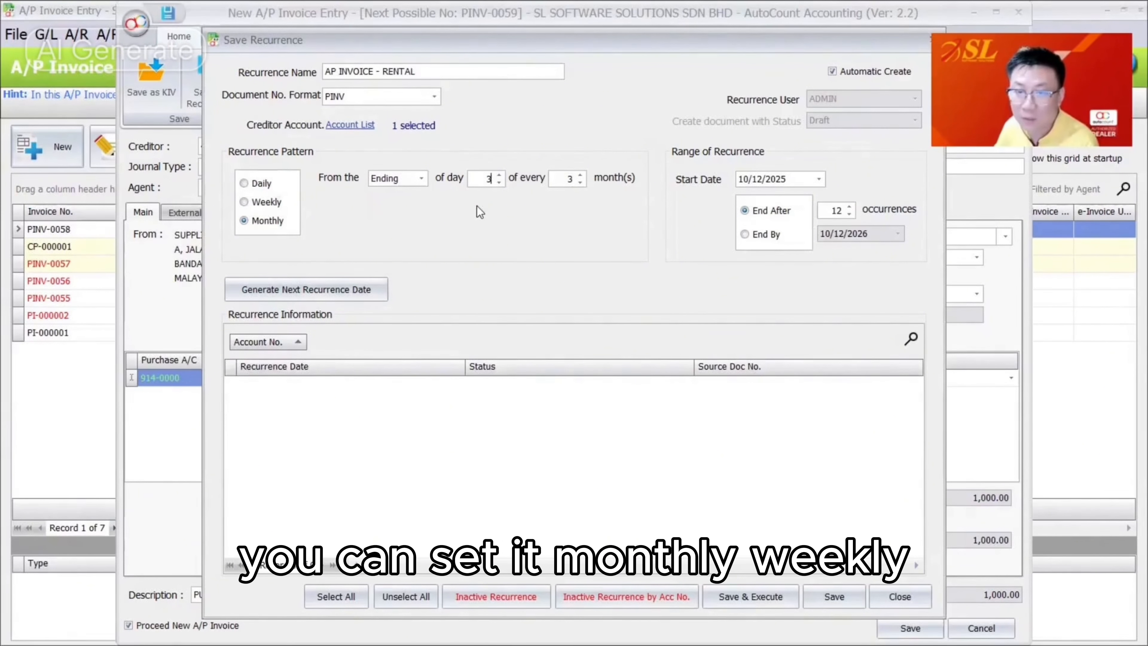
Set the monthly pattern to count from the Beginning, on day 1 of every 1 month.
left_click(425, 177)
left_click(414, 193)
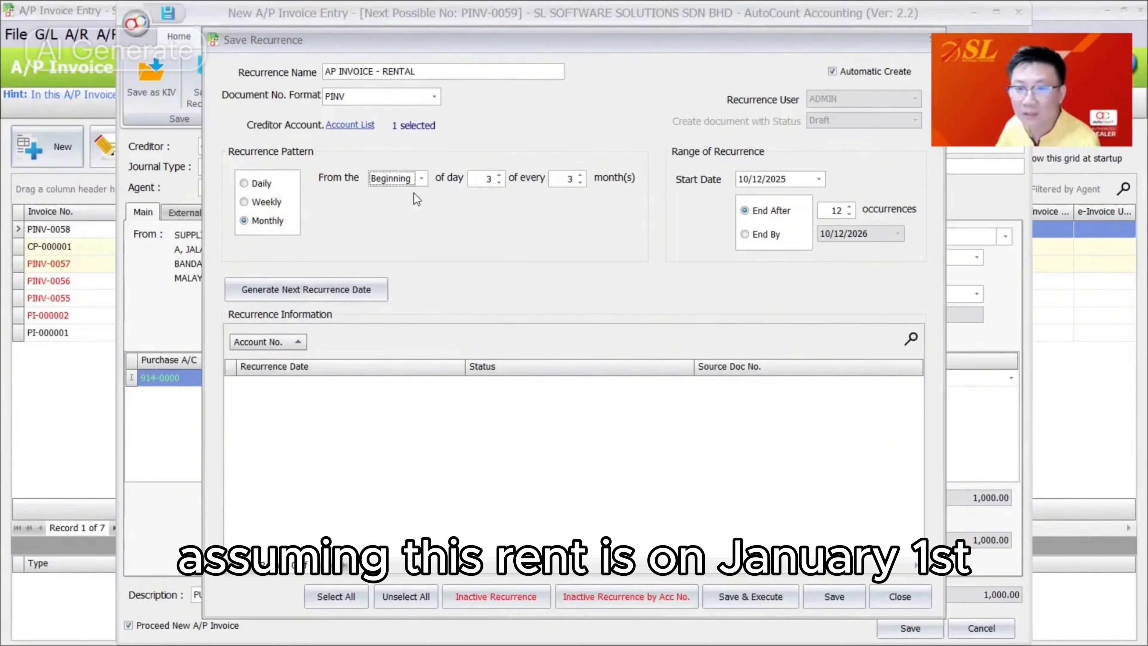
left_click_drag(481, 179, 583, 183)
type("10/")
type("1")
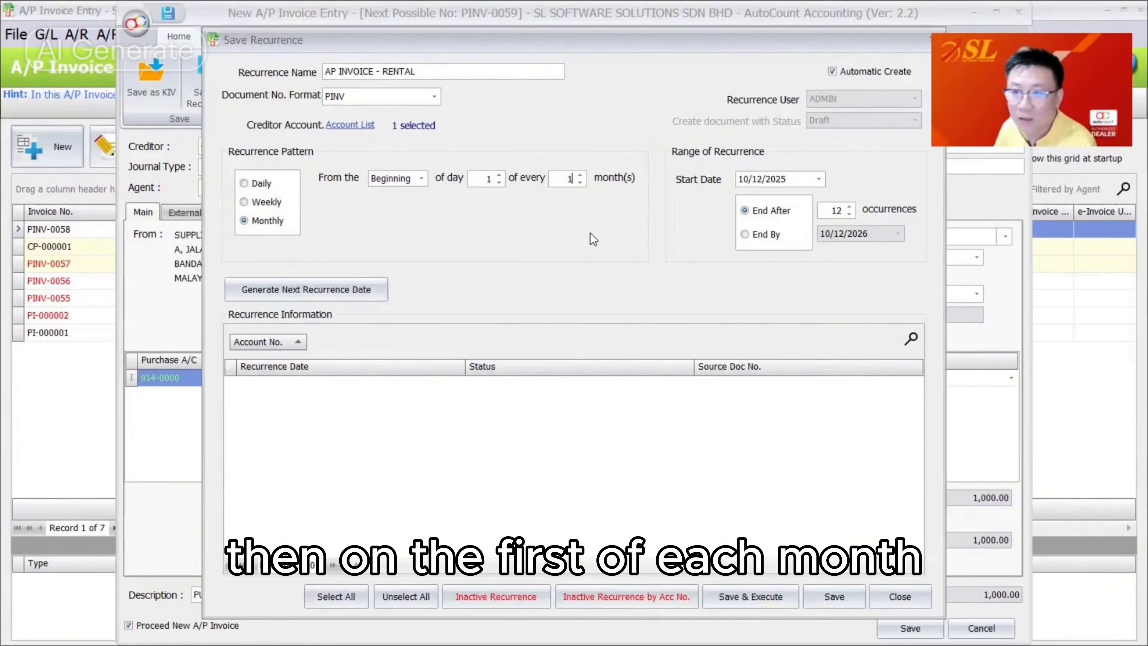
Set the range of recurrence to end after 11 occurrences.
left_click(757, 179)
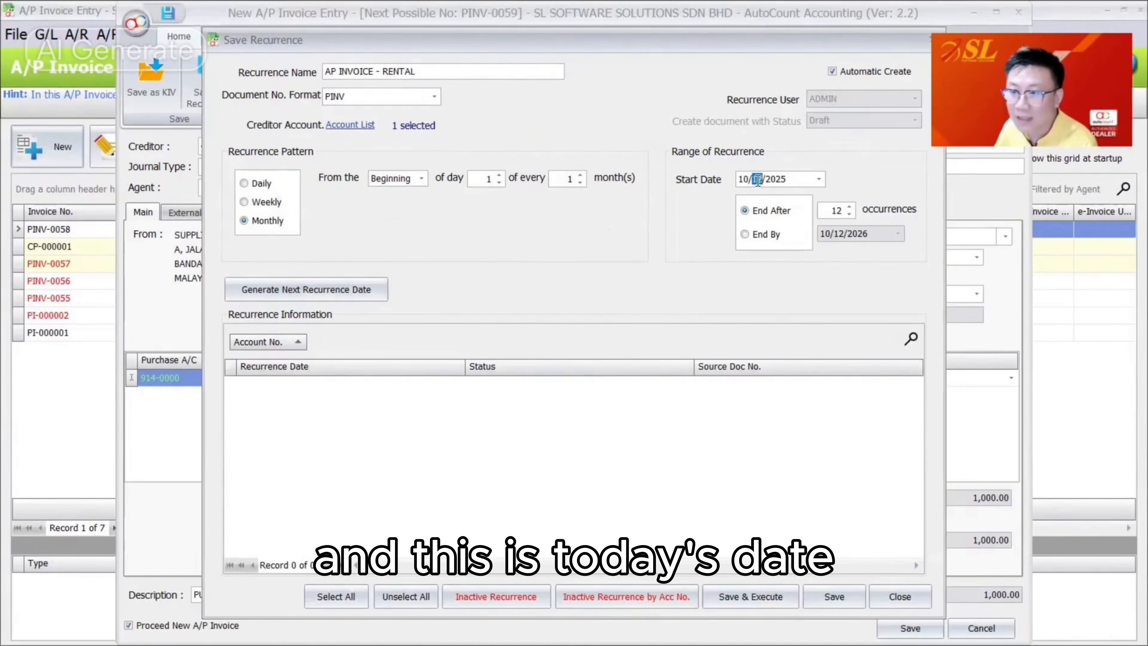
left_click_drag(829, 210, 840, 211)
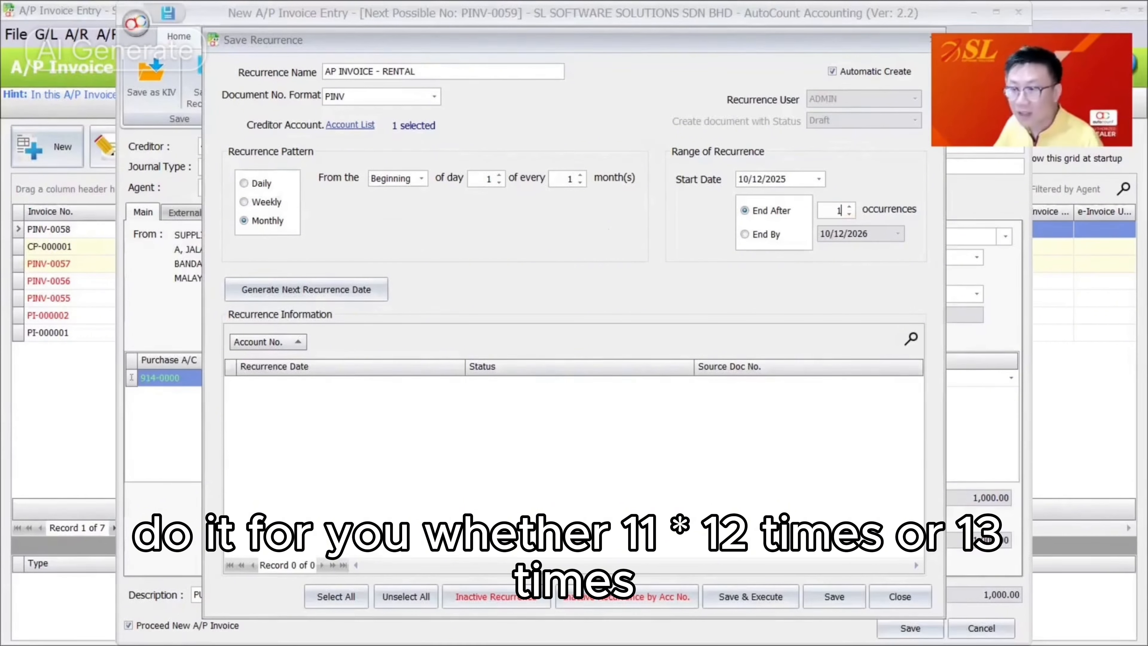
left_click(849, 215)
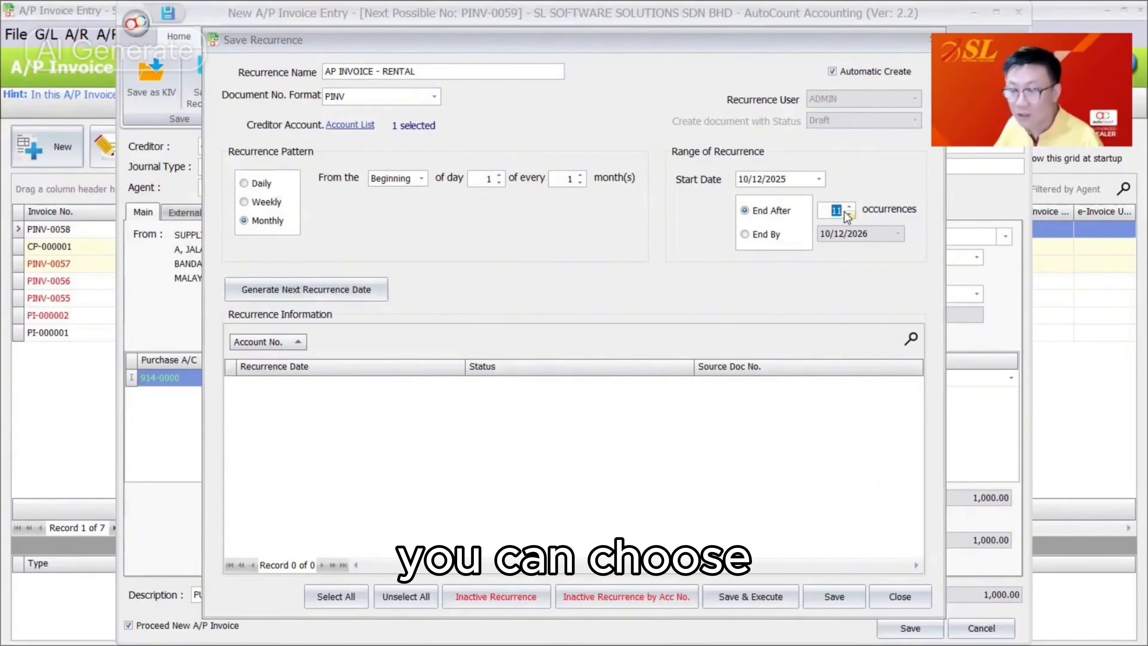
Set the recurrence to end after 12 occurrences and generate the next recurrence dates.
left_click(849, 206)
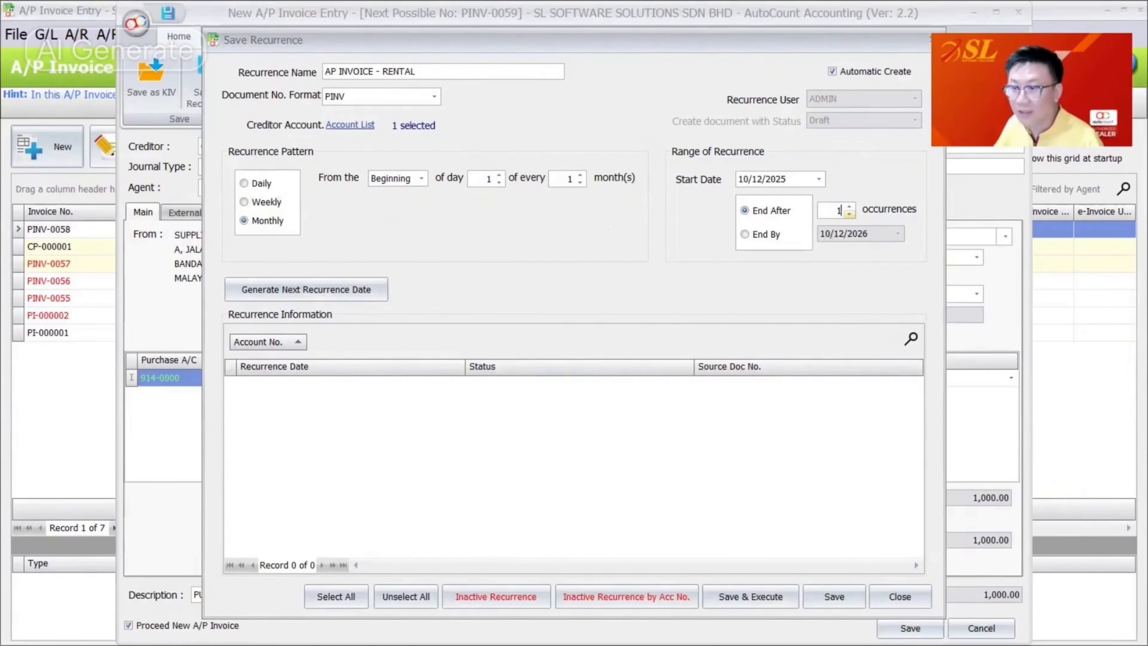
left_click(375, 287)
left_click(299, 401)
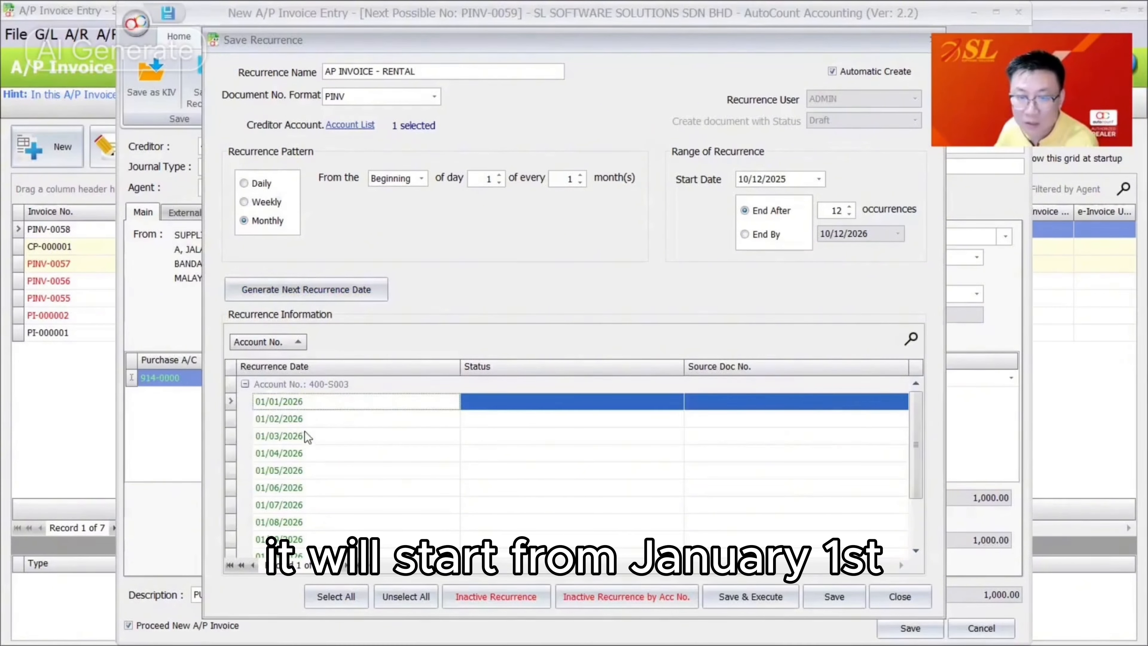
left_click(303, 419)
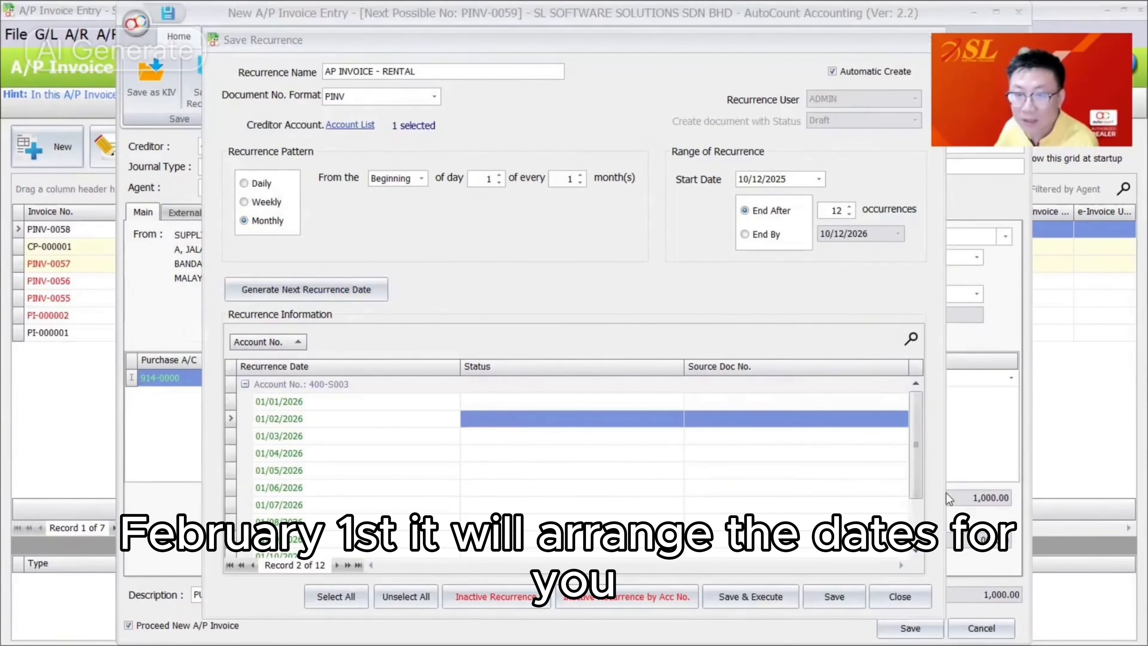
Save the AP INVOICE - RENTAL recurrence and cancel the new A/P invoice entry.
left_click(817, 100)
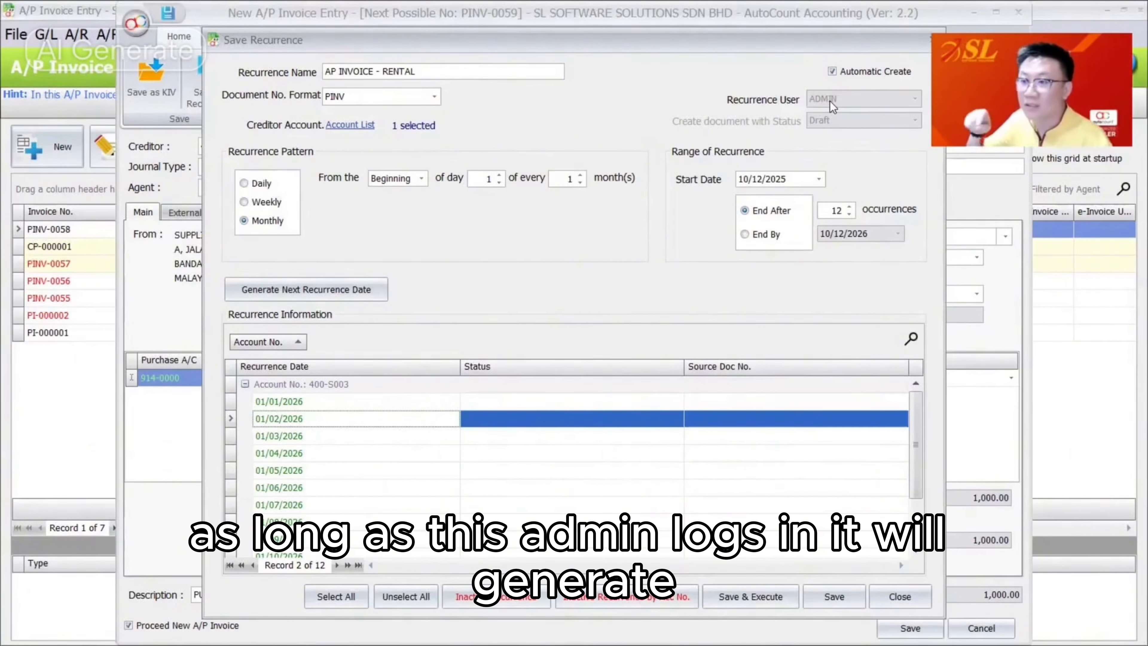
left_click(865, 74)
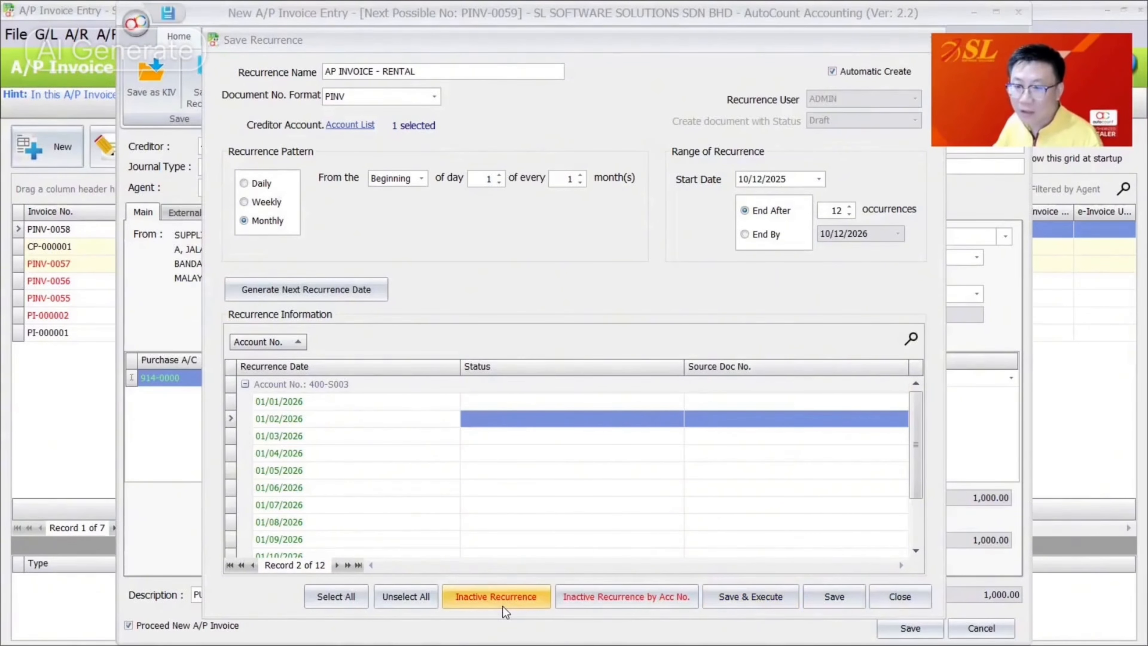
left_click(834, 597)
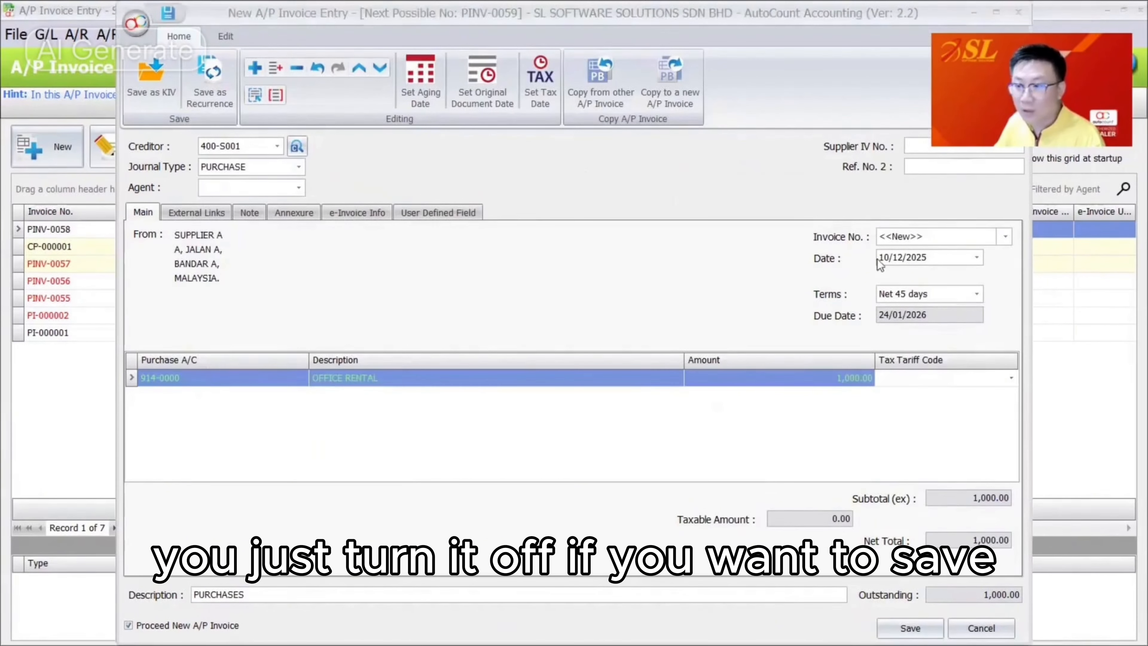
left_click(897, 257)
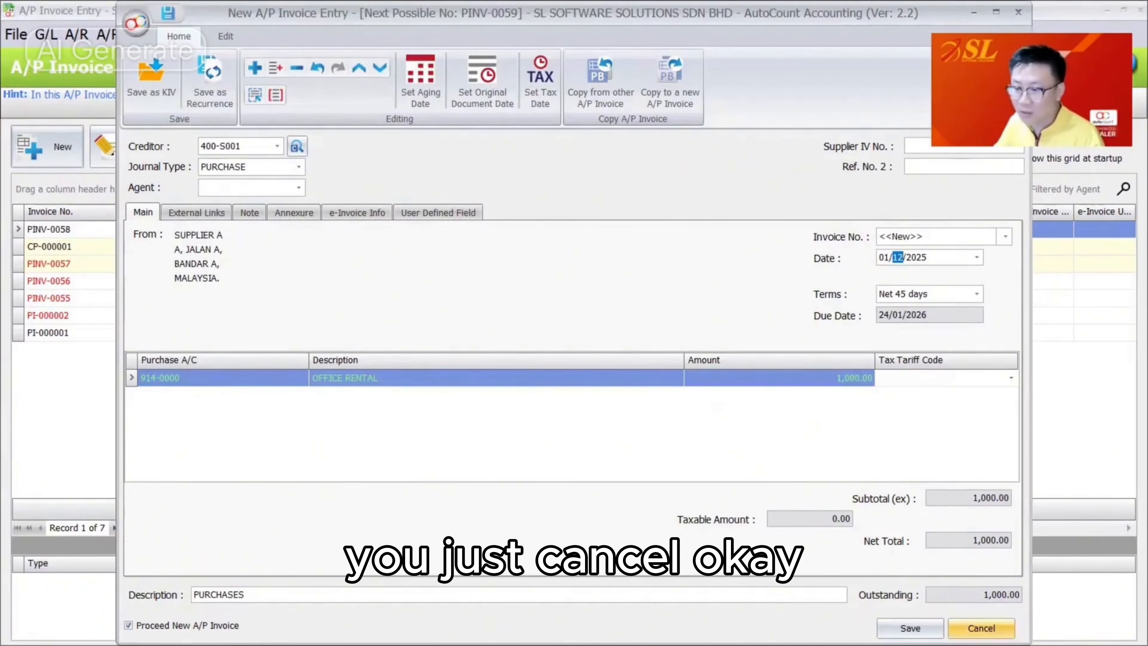
left_click(981, 627)
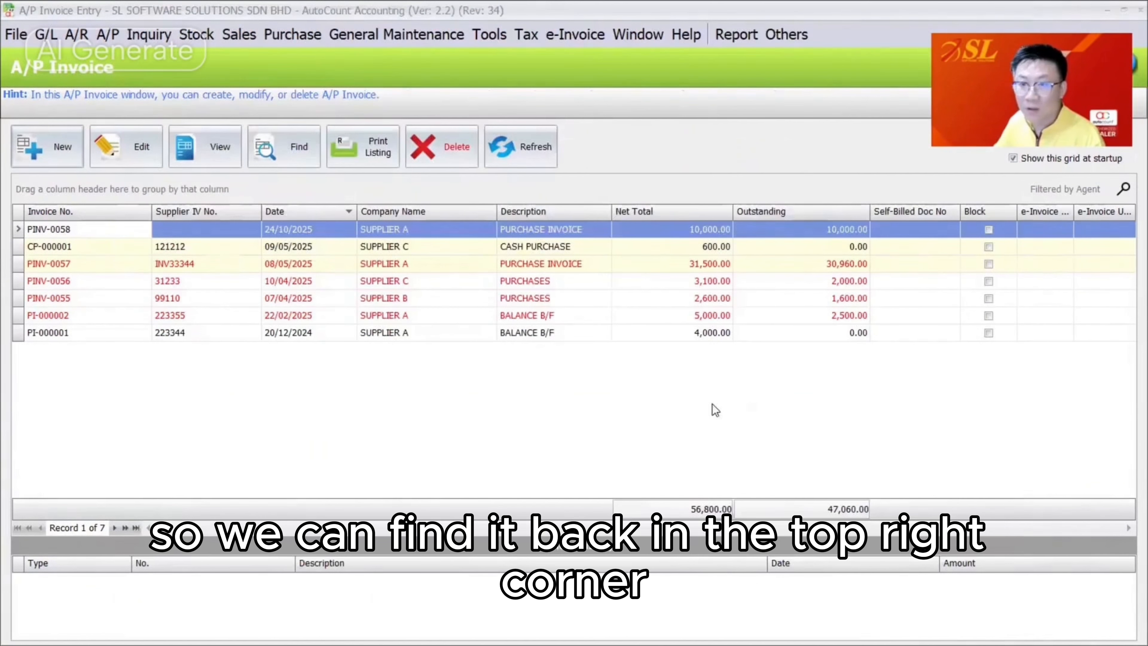
Open the Cash Book and look at where its recurrences are managed.
left_click(745, 285)
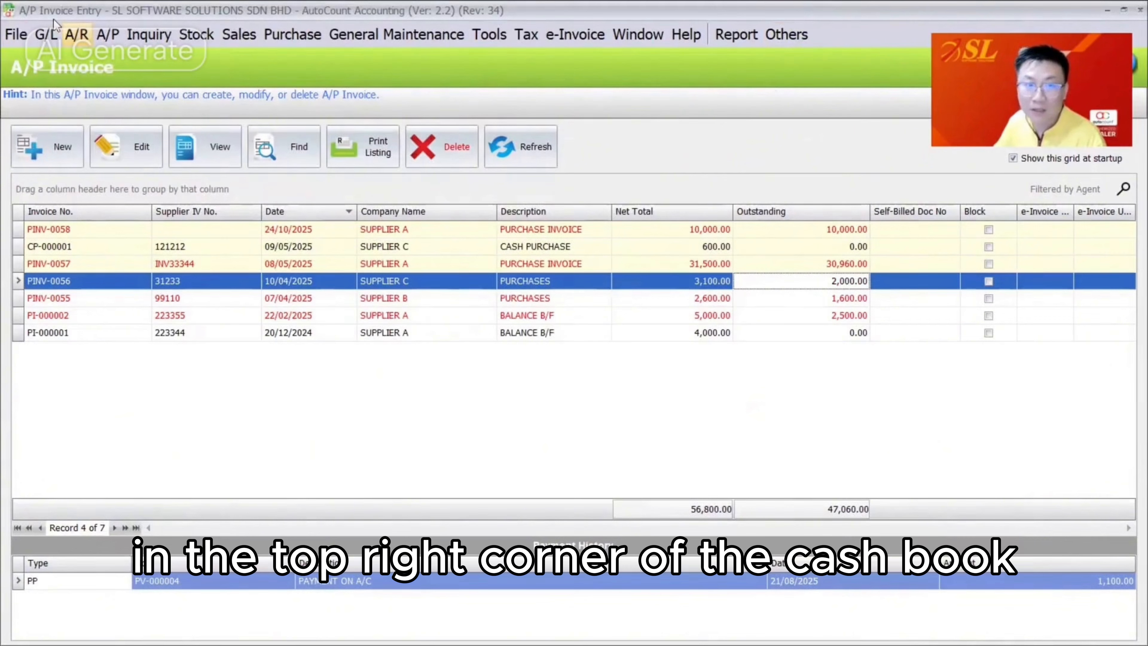
left_click(47, 35)
left_click(71, 81)
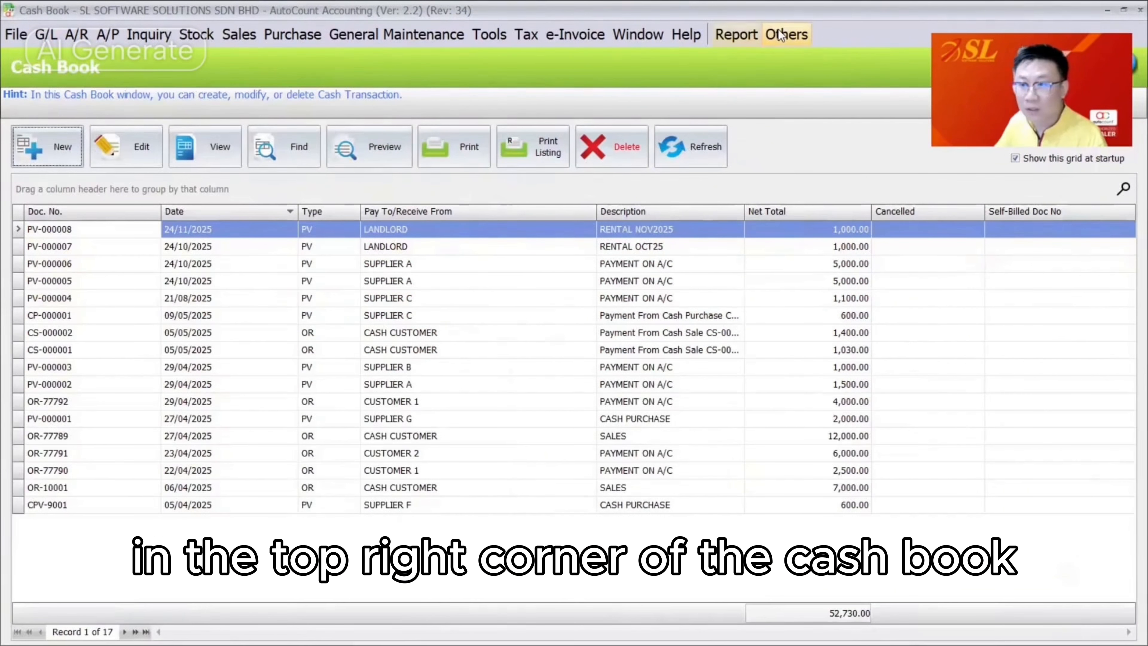
left_click(786, 35)
left_click(787, 36)
Return to A/P Invoice Entry and open the AP INVOICE - RENTAL recurrence for editing from the Recurrence Manager.
left_click(108, 35)
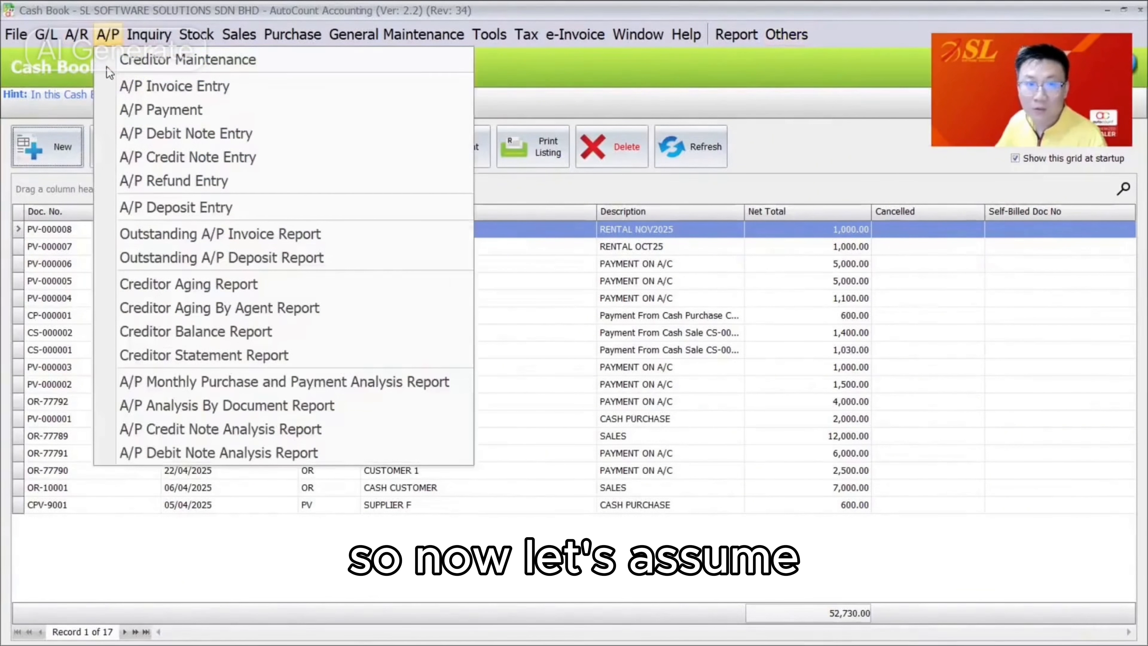
left_click(113, 85)
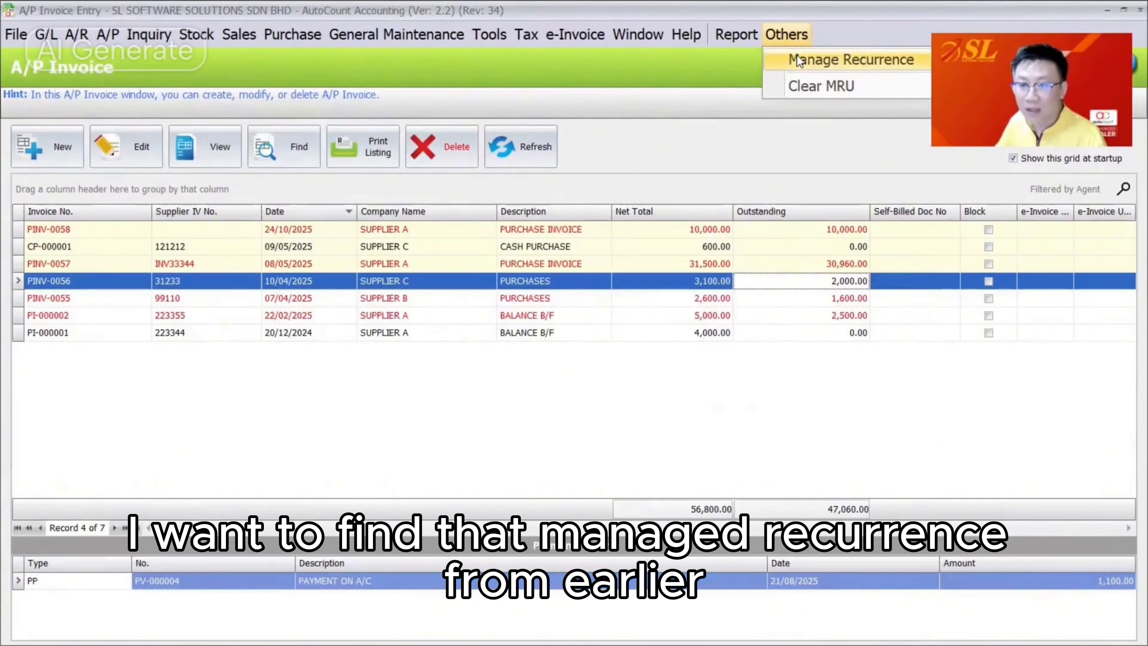
left_click(798, 59)
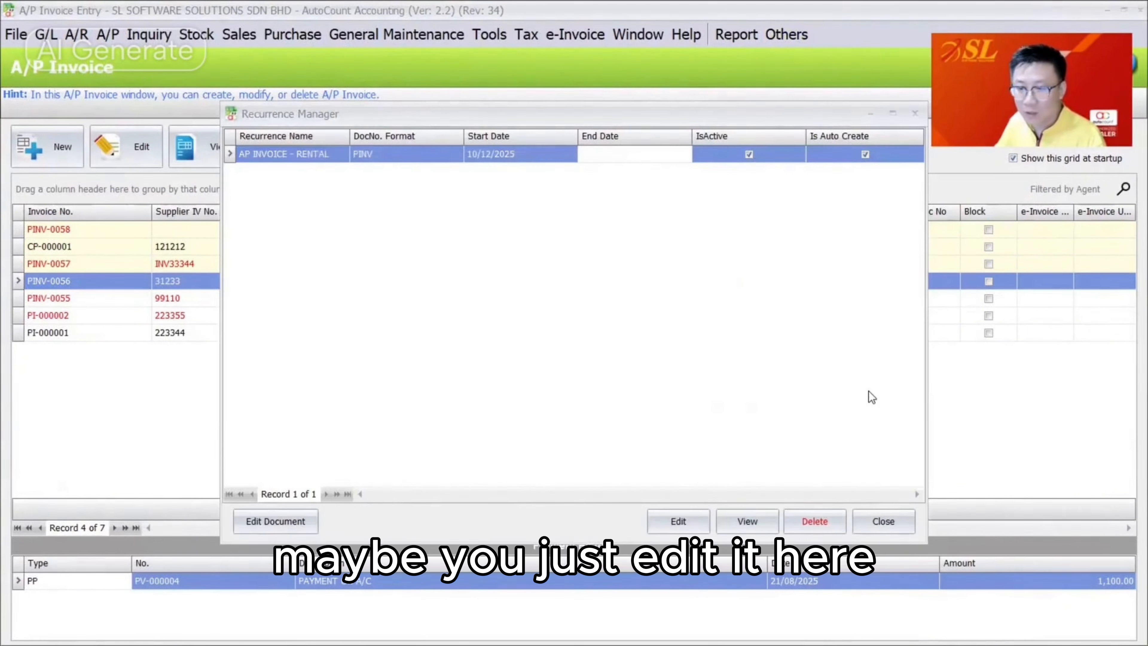
left_click(691, 521)
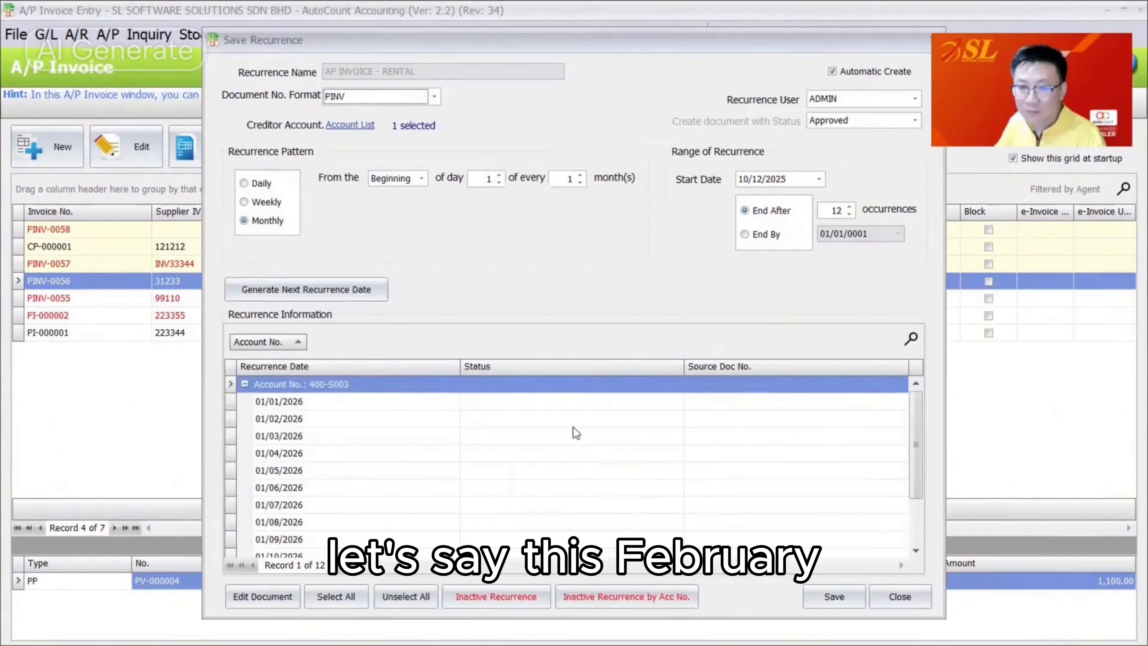
Mark the 01/02/2026 occurrence of the rental recurrence as inactive.
left_click(580, 419)
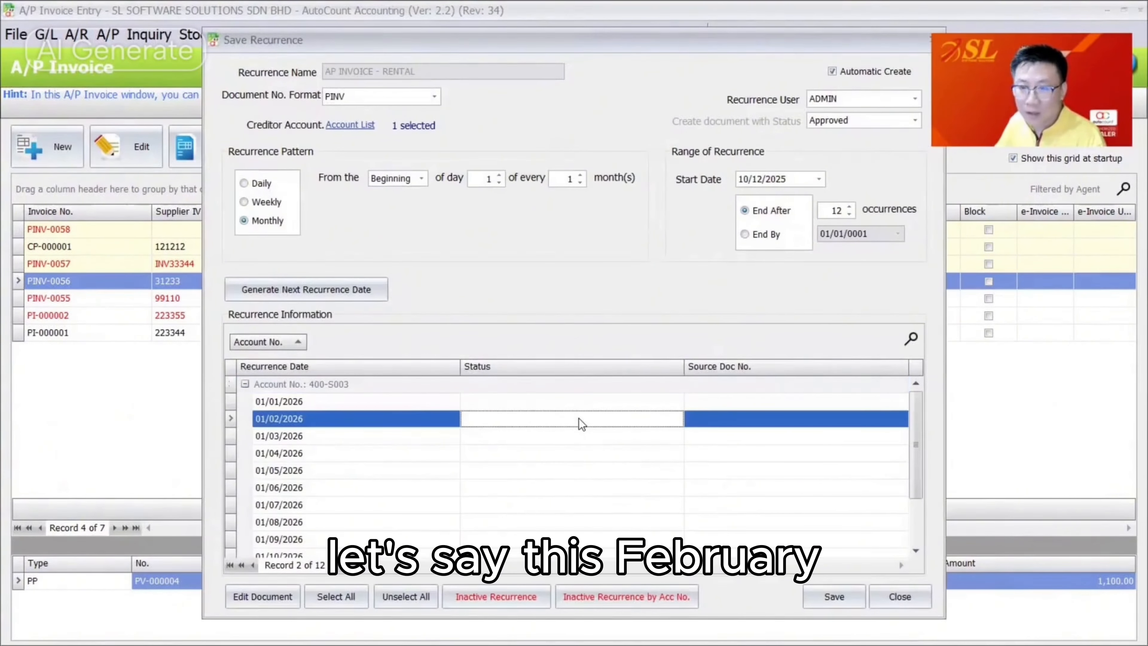
left_click(531, 592)
left_click(699, 472)
left_click(624, 422)
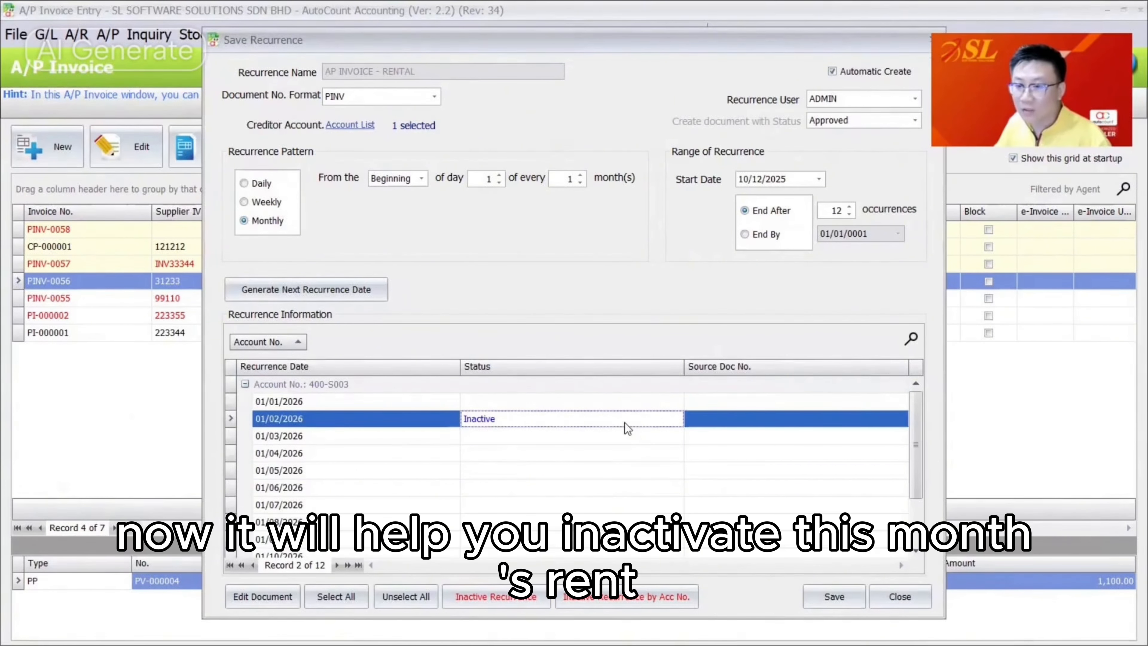
left_click(747, 418)
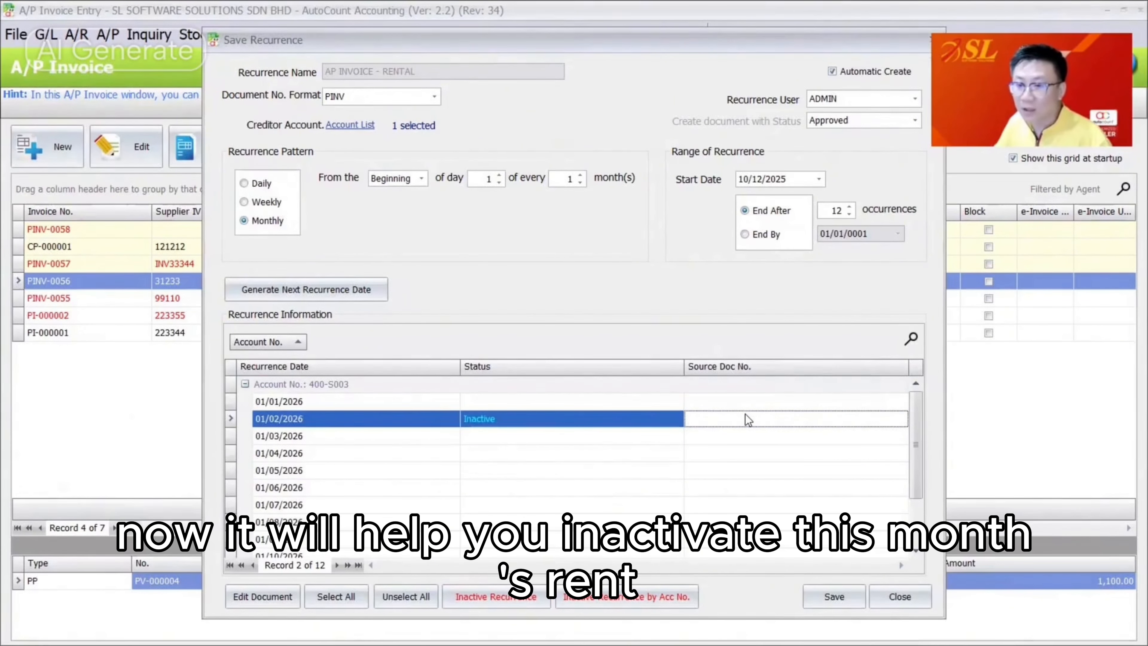
Examine the creditor choices for inactivating by account number, and the available document statuses and recurrence users.
left_click(627, 596)
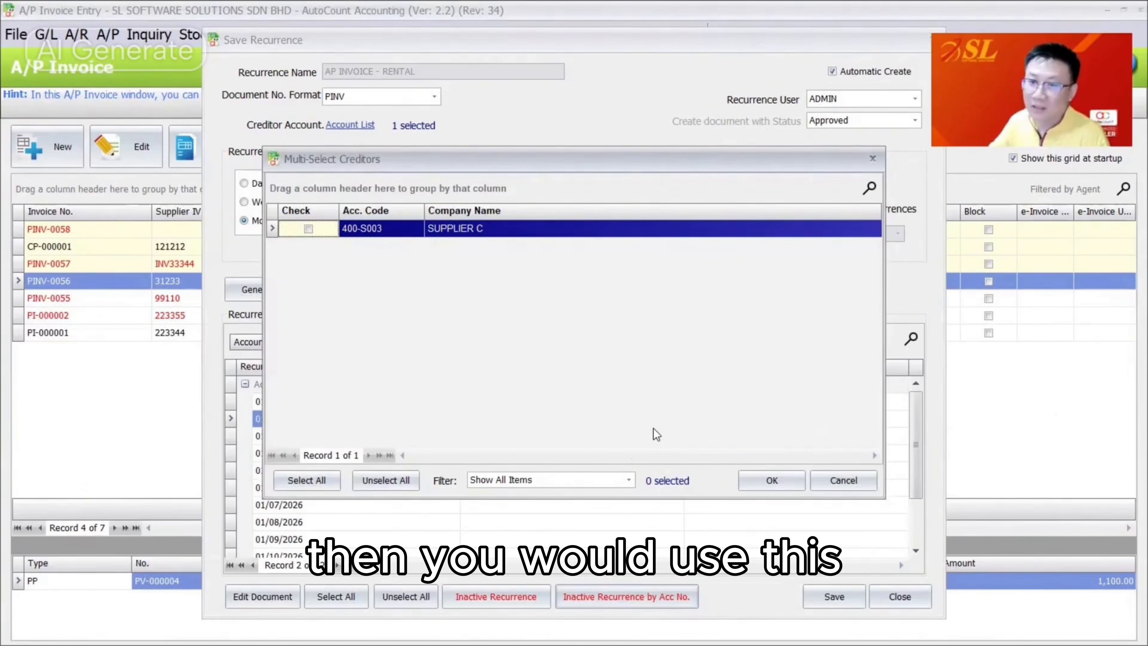
left_click(822, 483)
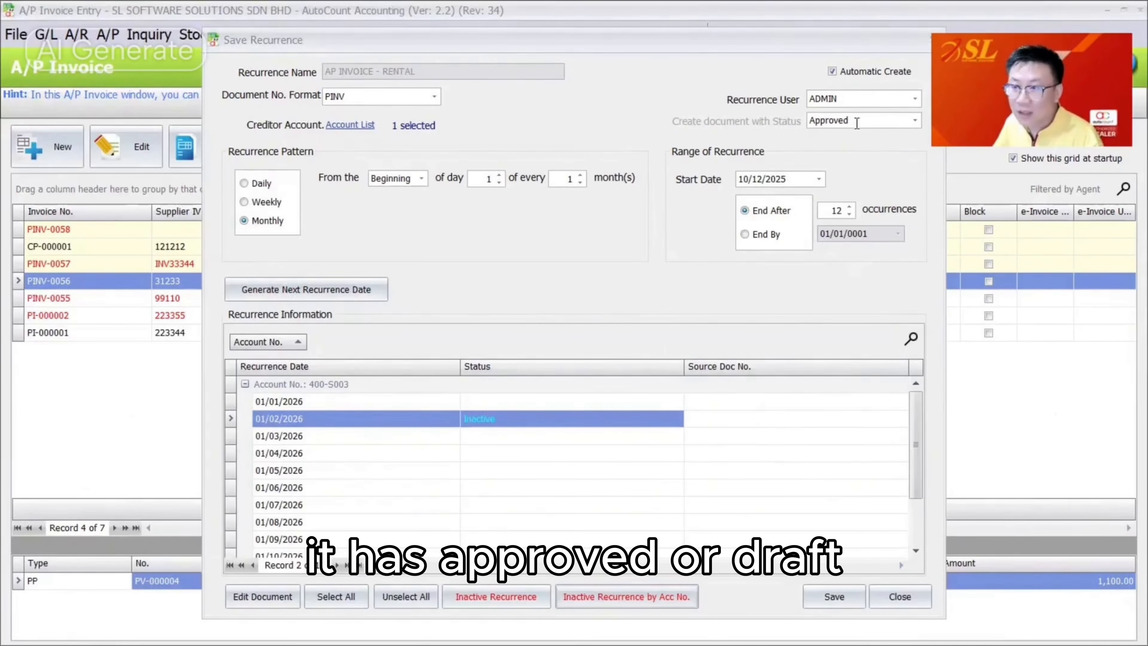
left_click(914, 121)
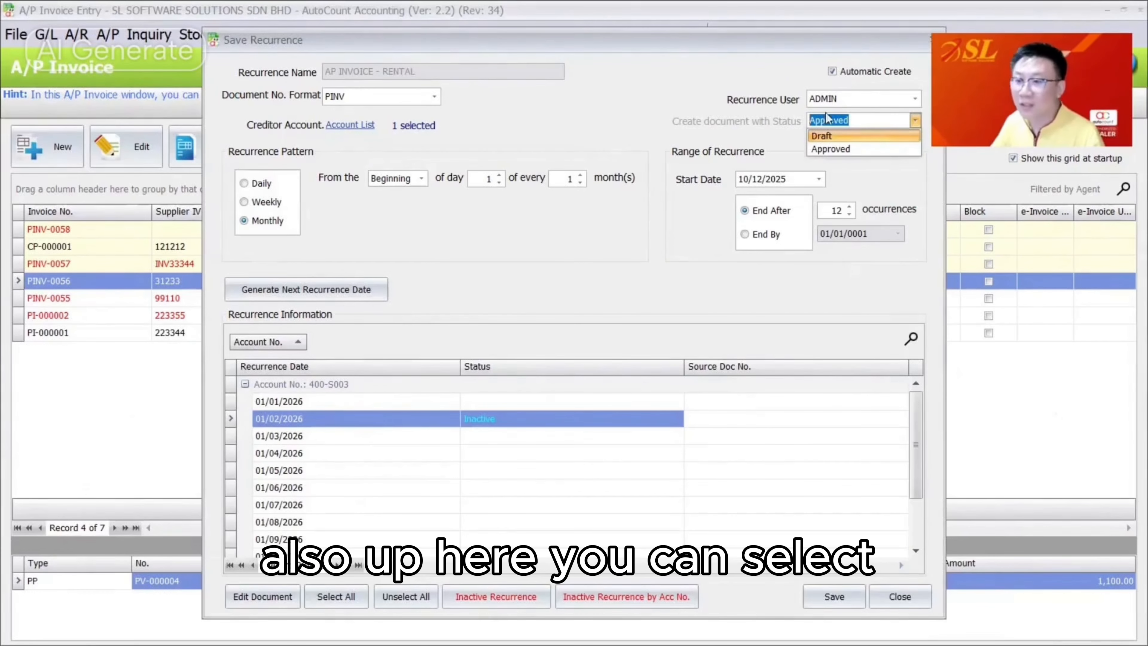
left_click(832, 96)
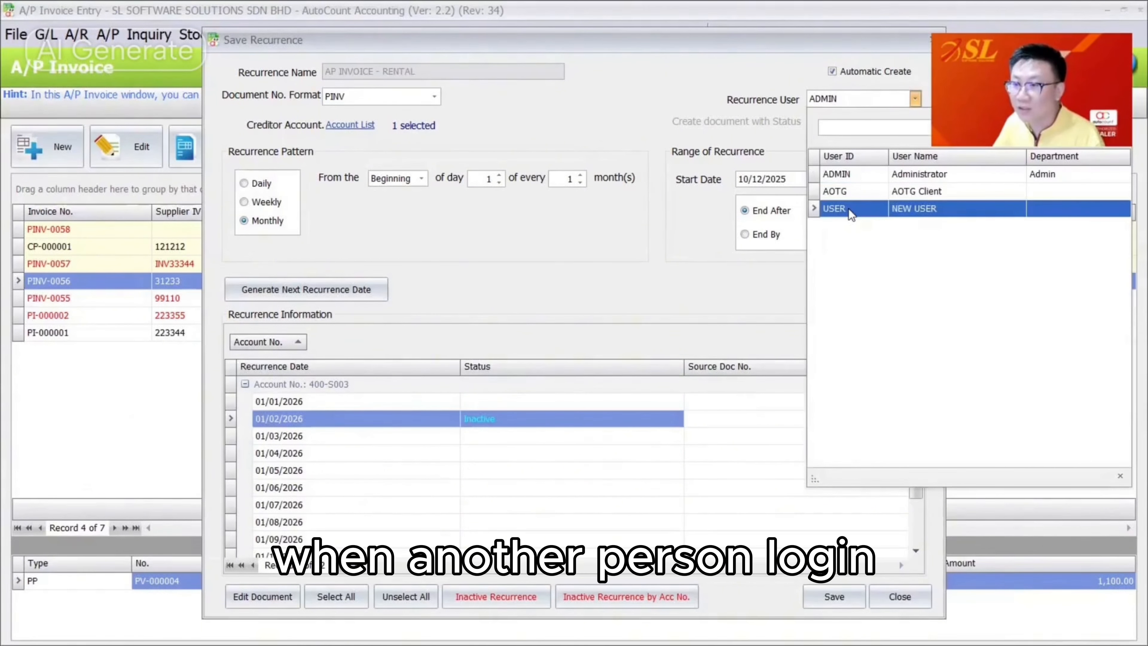
key("Escape")
left_click(350, 456)
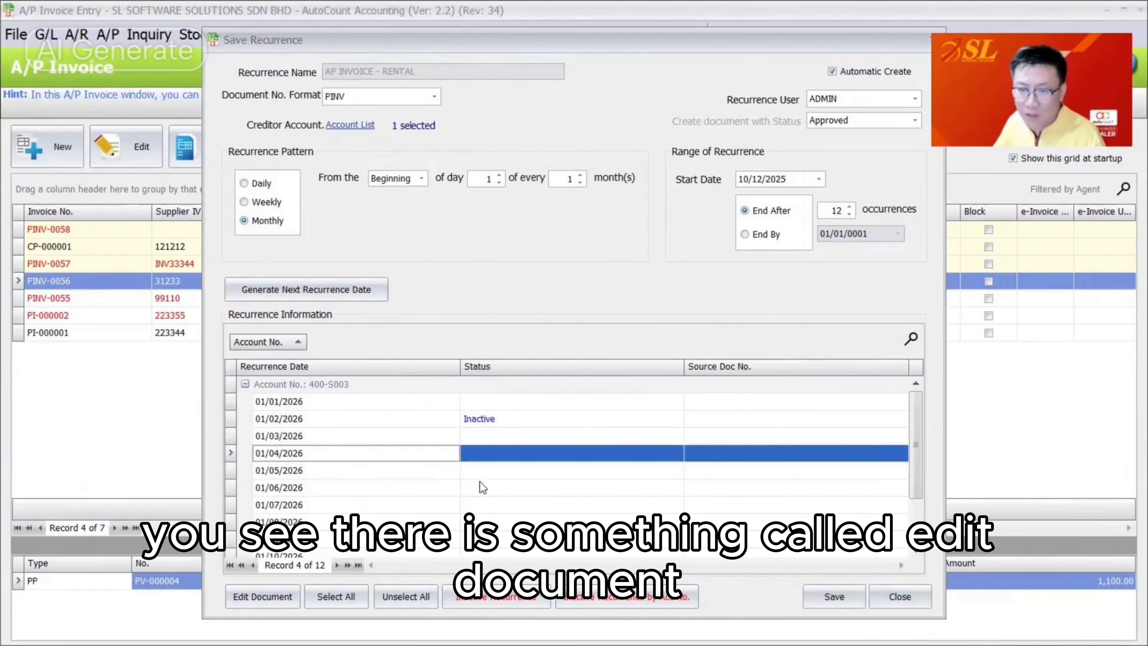
Open the recurrence's invoice document for editing and check the supported detail description parameters in the presentation.
left_click(255, 596)
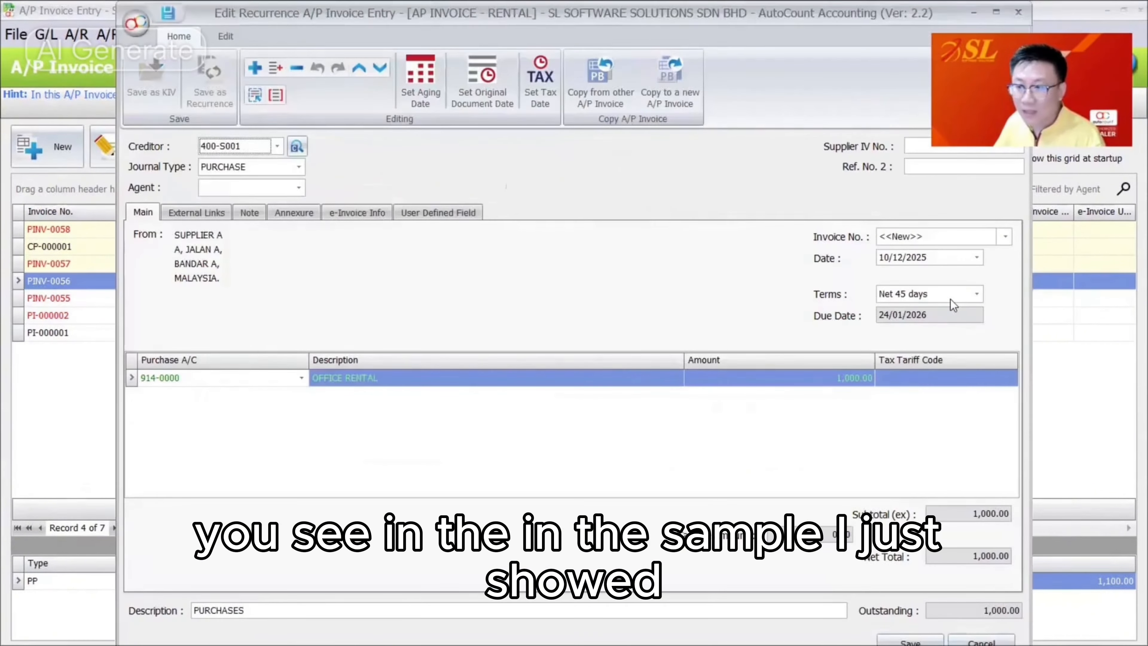
left_click(389, 378)
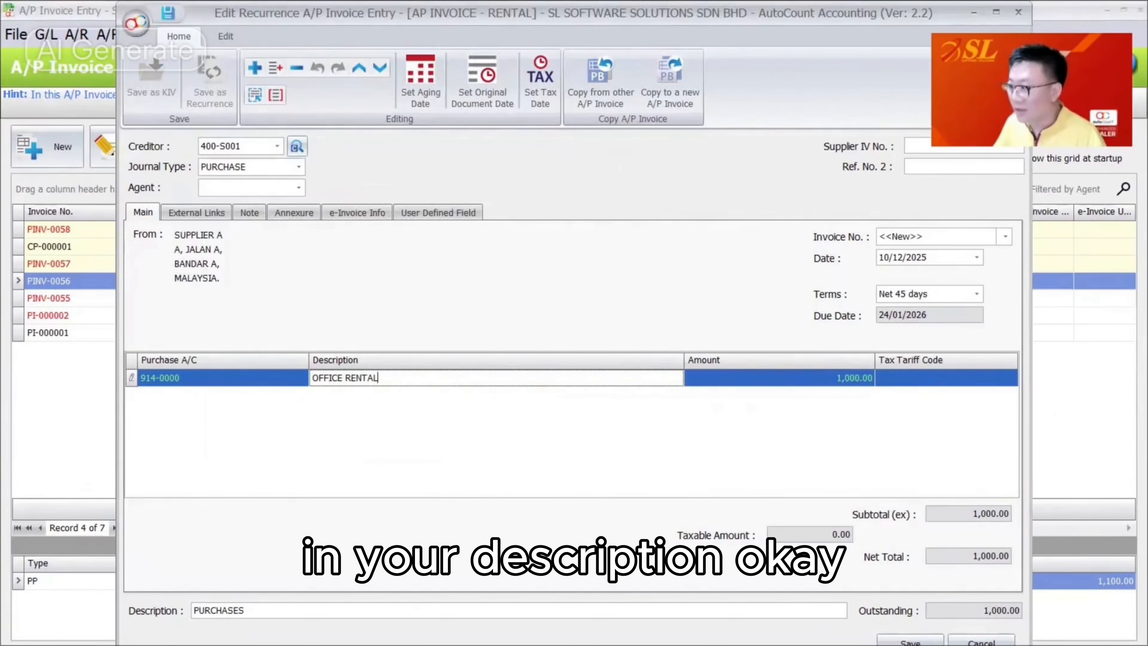
key("alt+Tab")
left_click(451, 258)
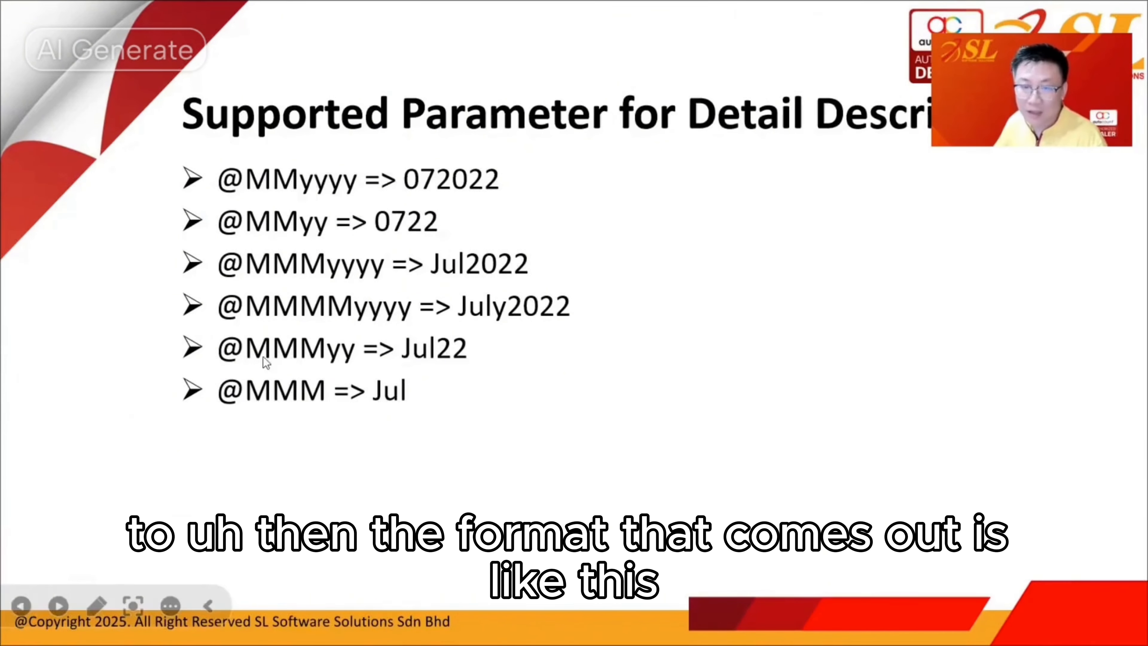
key("alt+Tab")
left_click(407, 378)
type("- ")
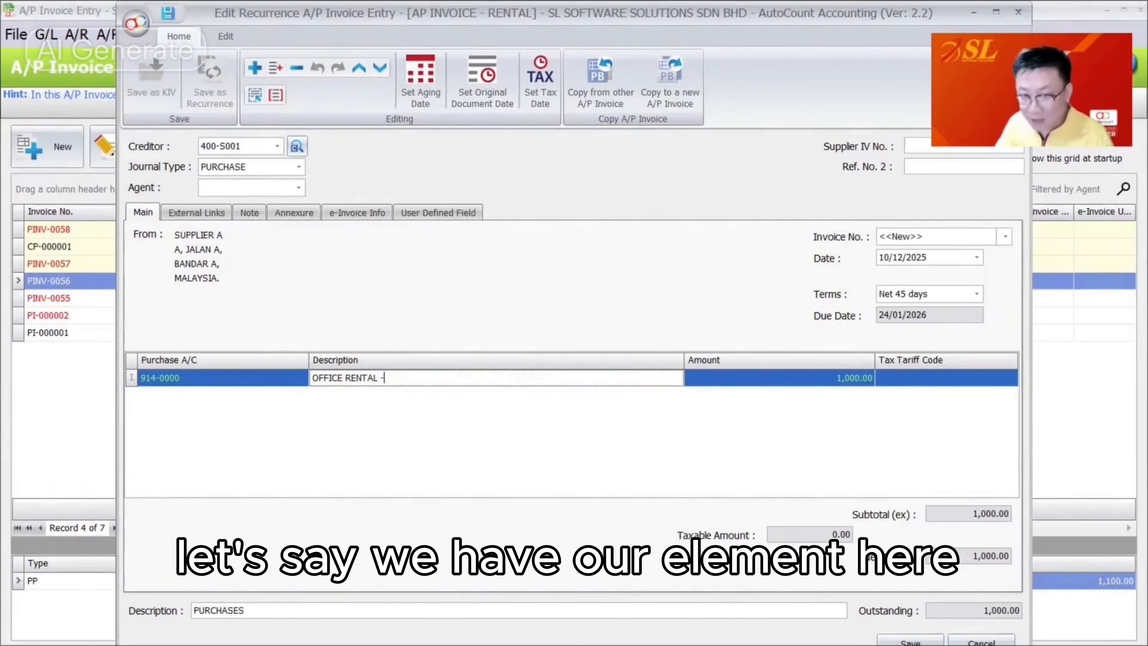
type("@MMMYY")
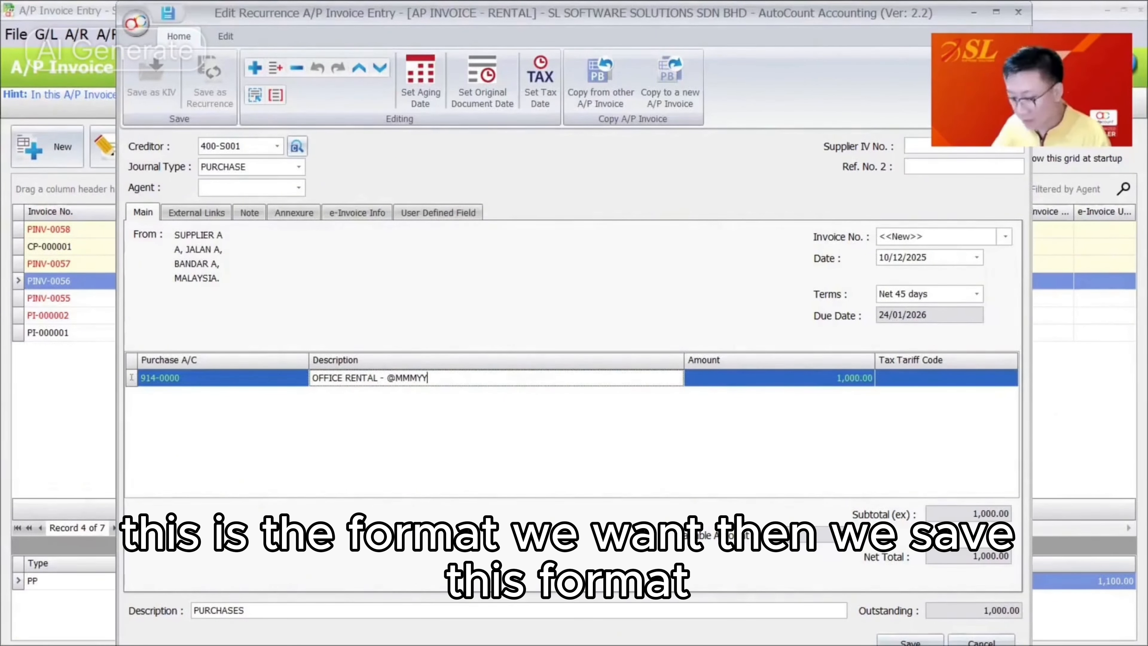
key("BackSpace")
key("BackSpace")
type("yy")
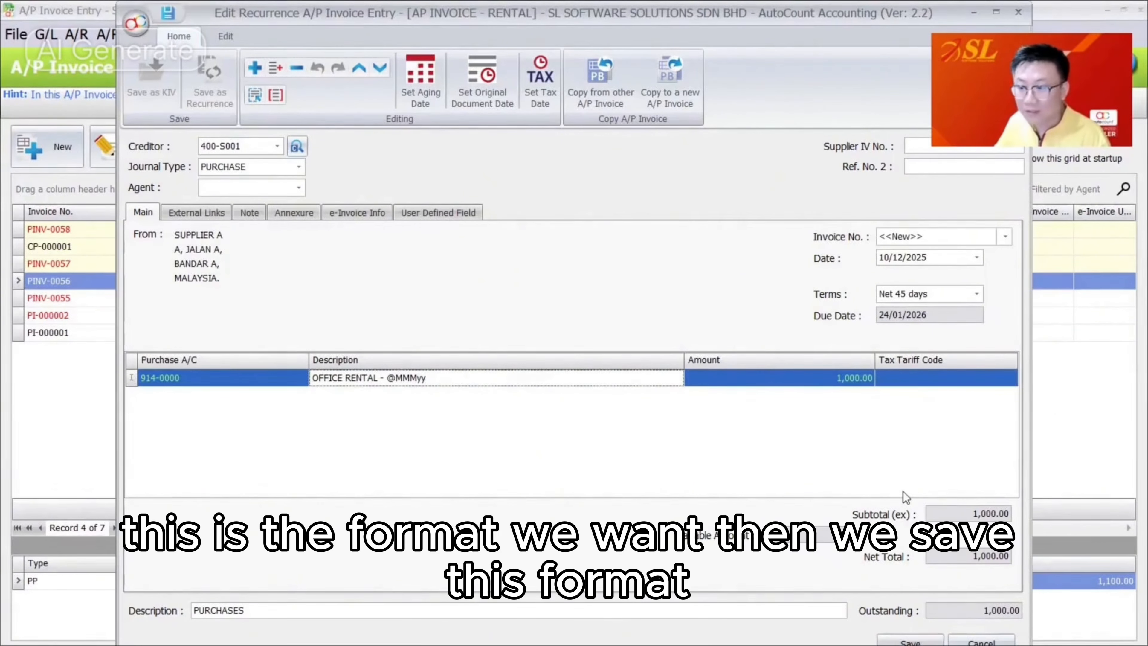
left_click(910, 641)
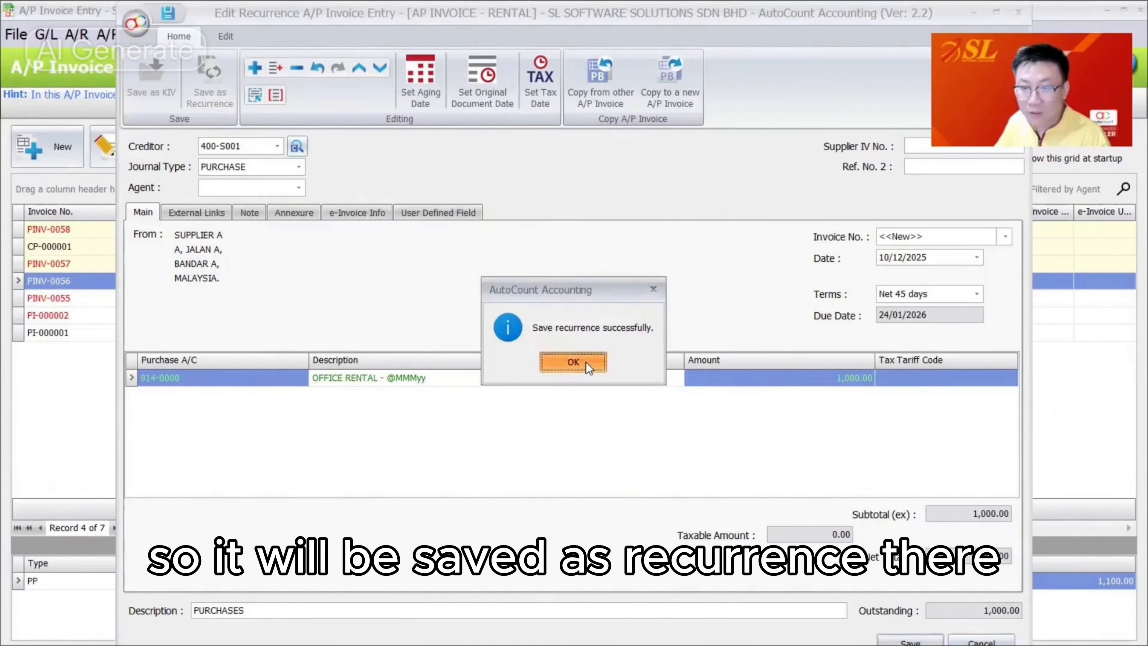
left_click(586, 362)
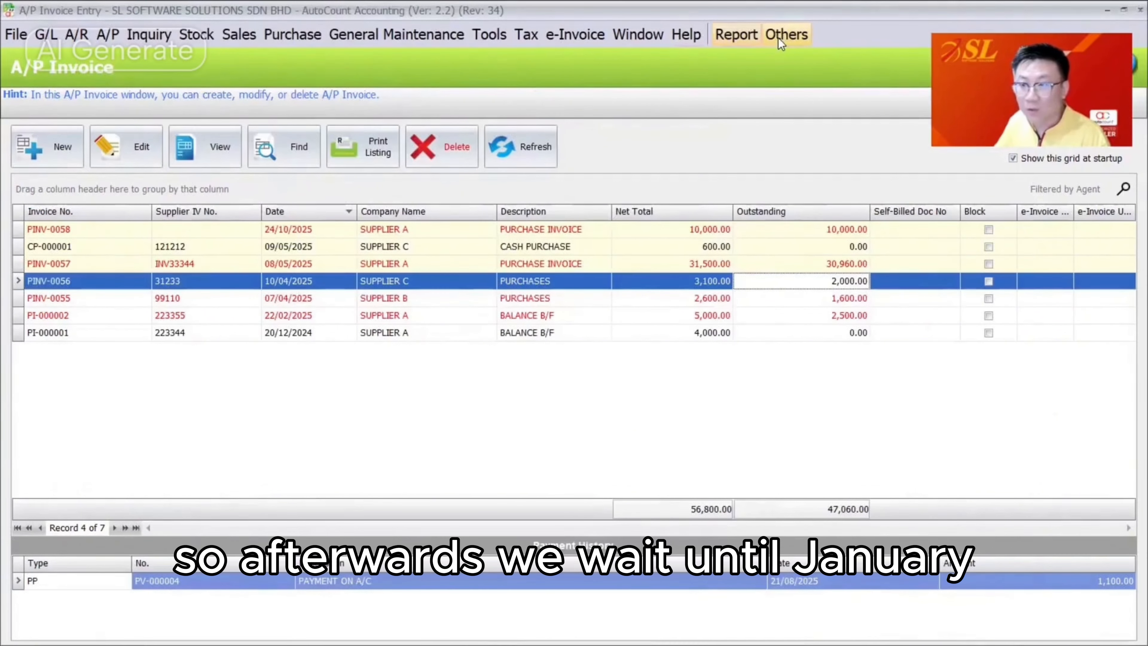
left_click(786, 34)
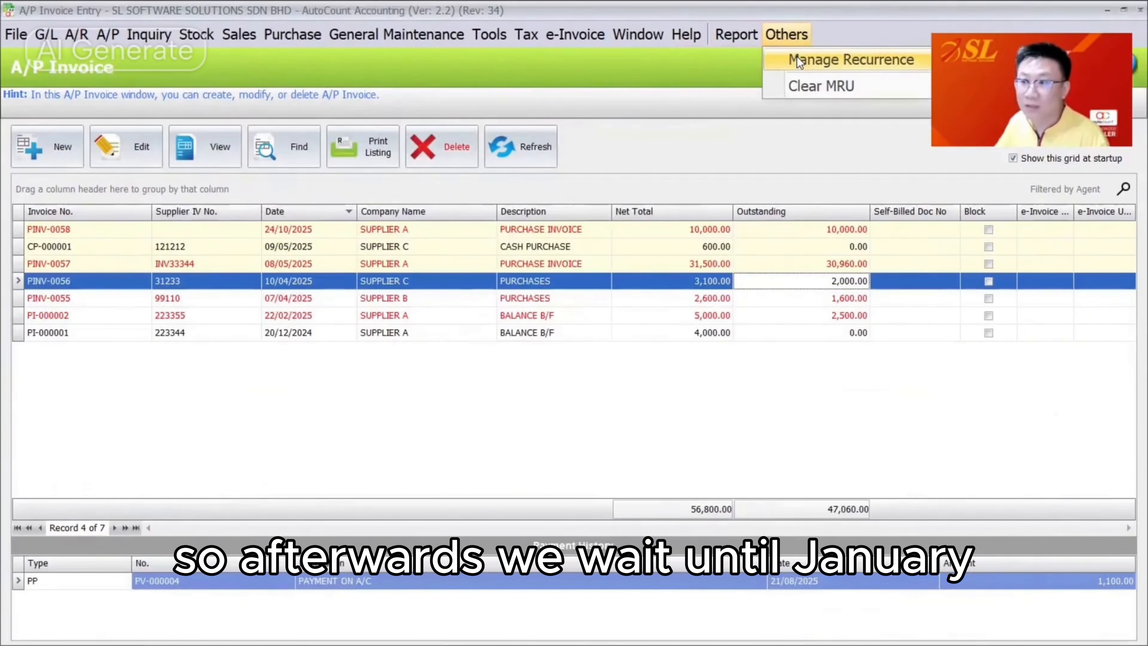
left_click(718, 355)
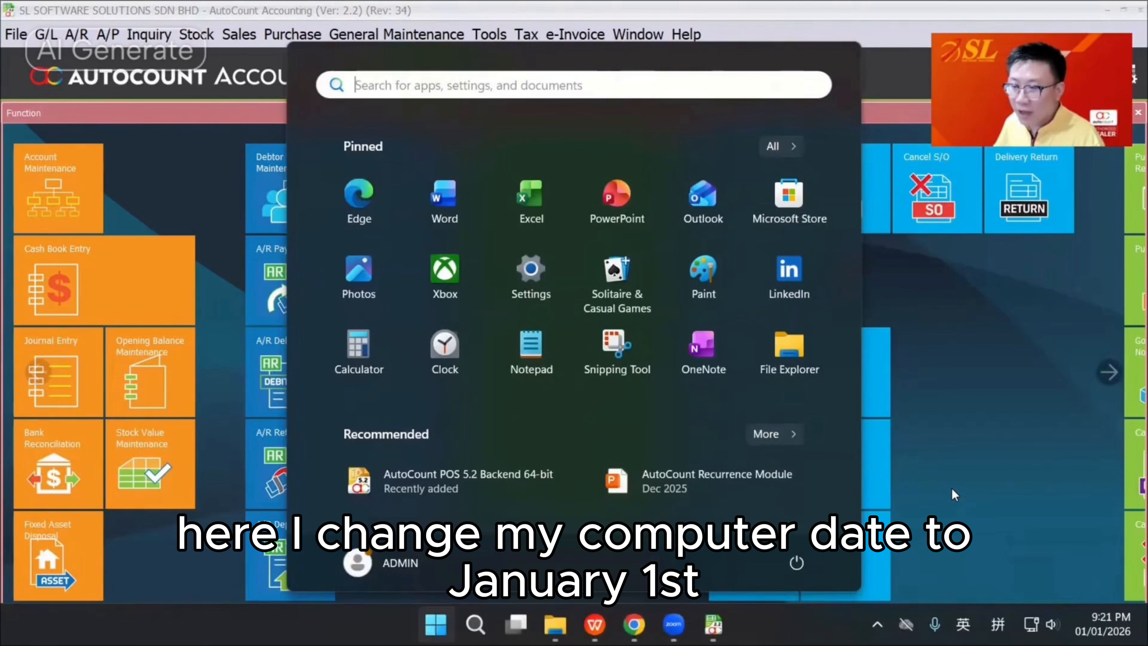
Check the computer date, exit the current account book, and log back in to SL SOFTWARE SOLUTIONS SDN BHD with the account password.
mouse_move(1103, 624)
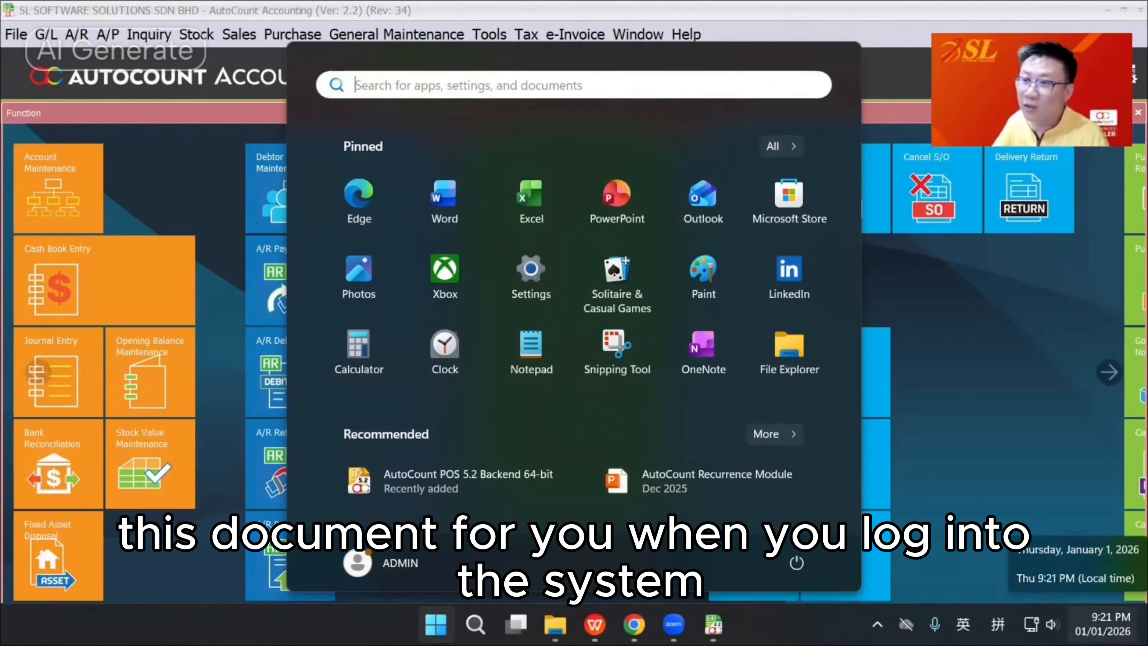
left_click(933, 322)
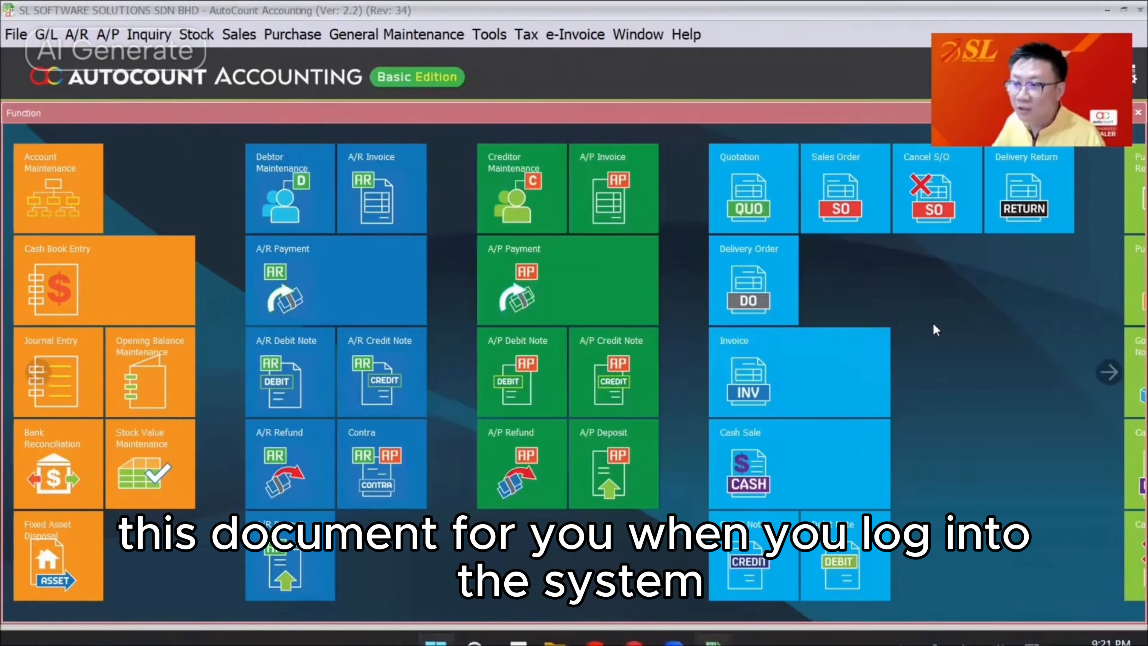
left_click(15, 34)
left_click(63, 111)
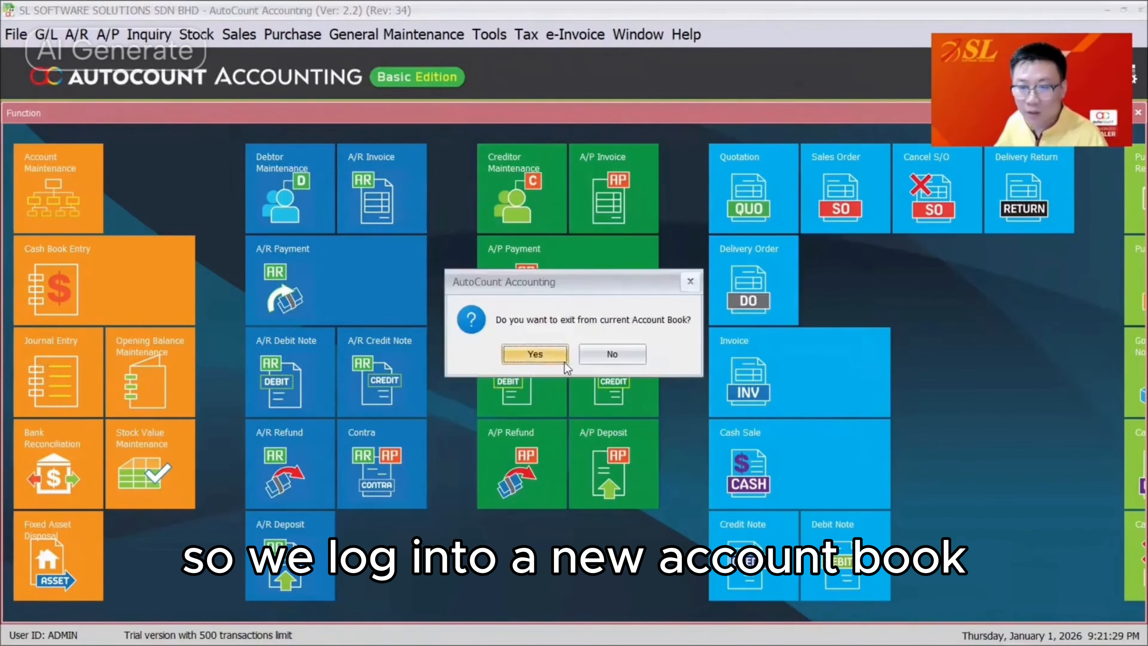
left_click(560, 362)
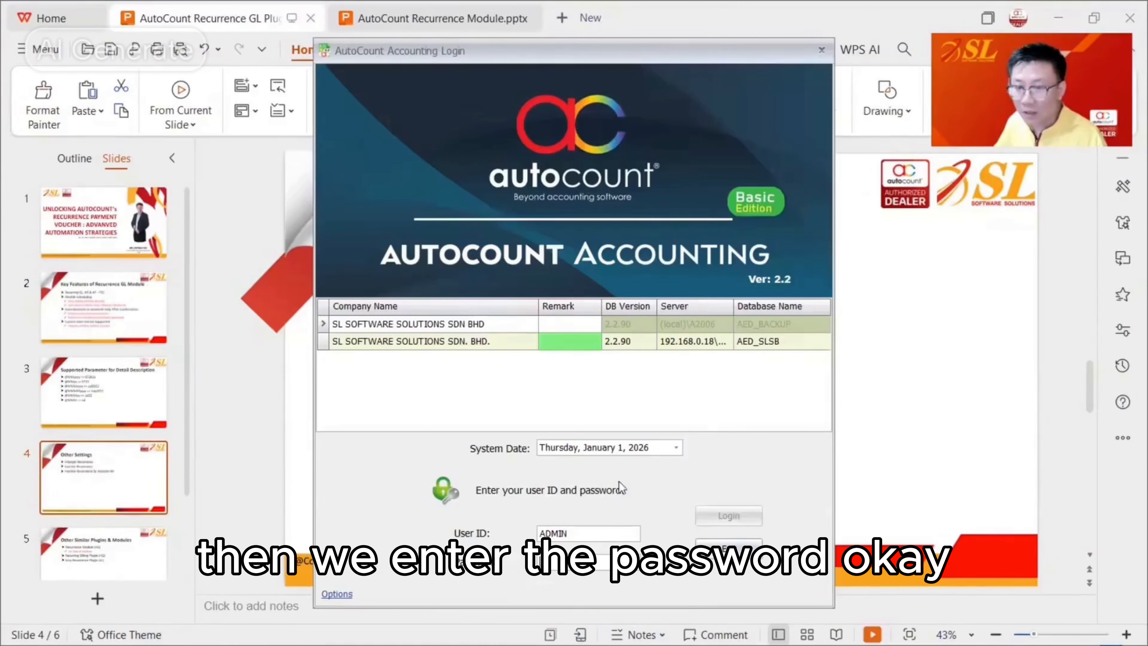
type("*****")
key("Return")
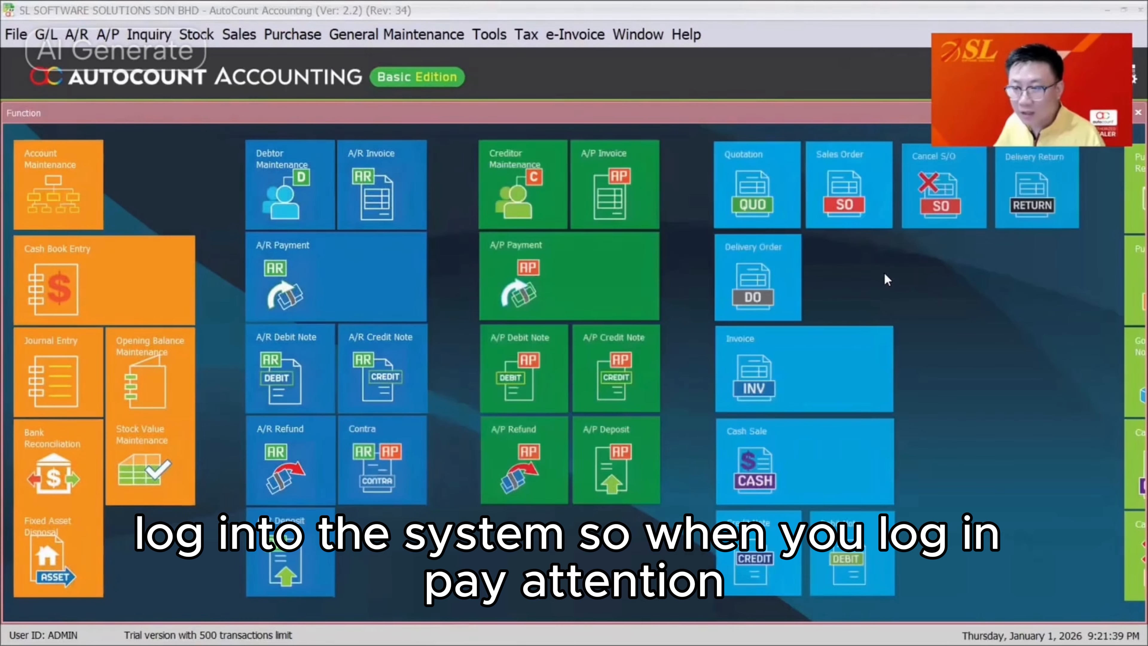
Check the A/P invoice list for the 01/01/2026 SUPPLIER C invoice and look at the new notification in the Notification Inbox.
left_click(118, 35)
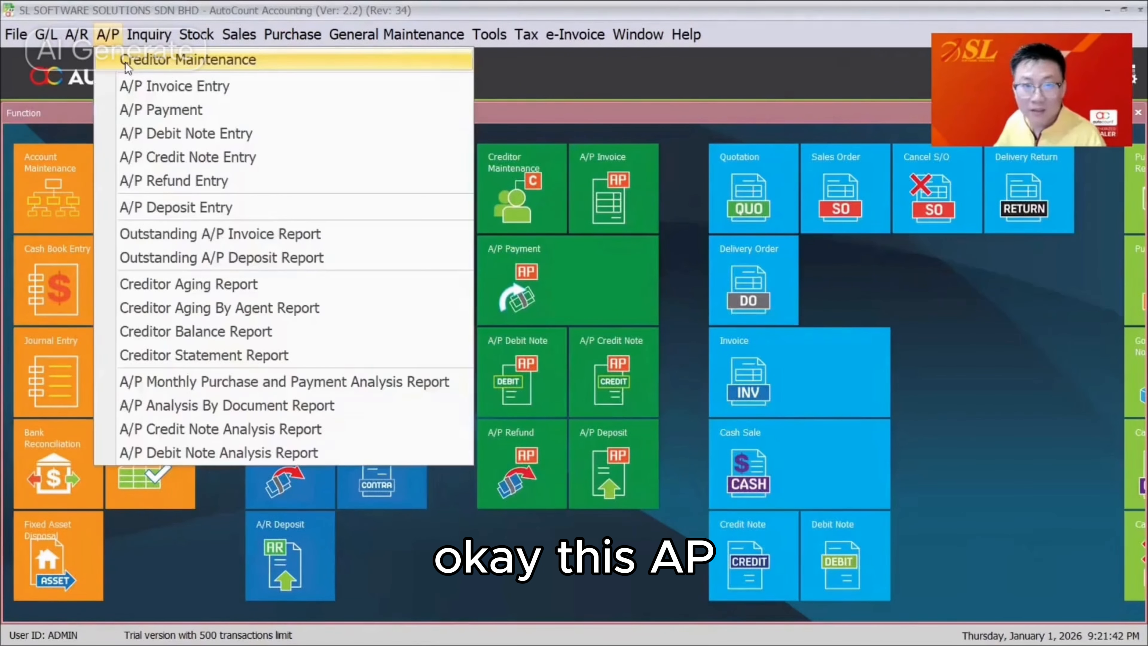
left_click(143, 82)
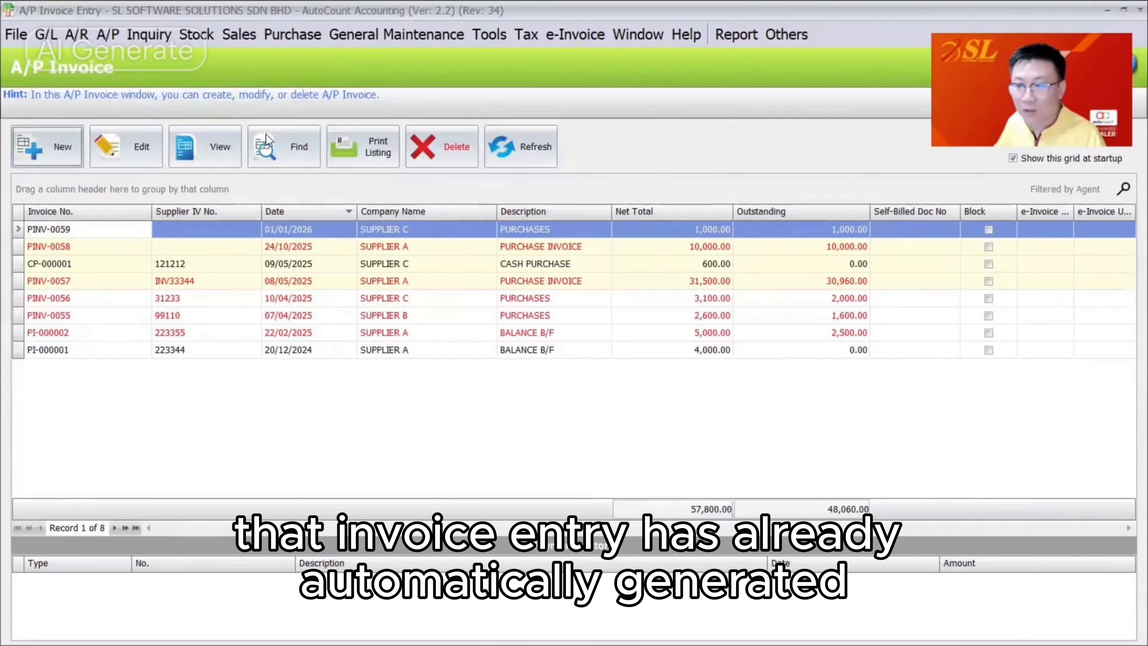
left_click(498, 232)
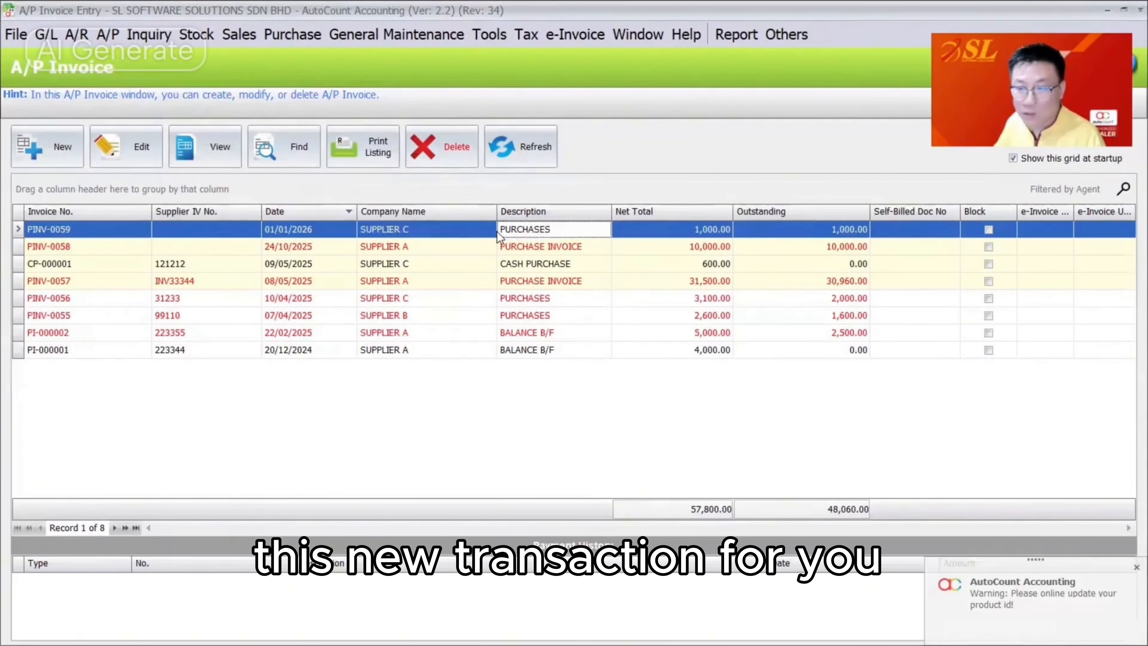
left_click(458, 231)
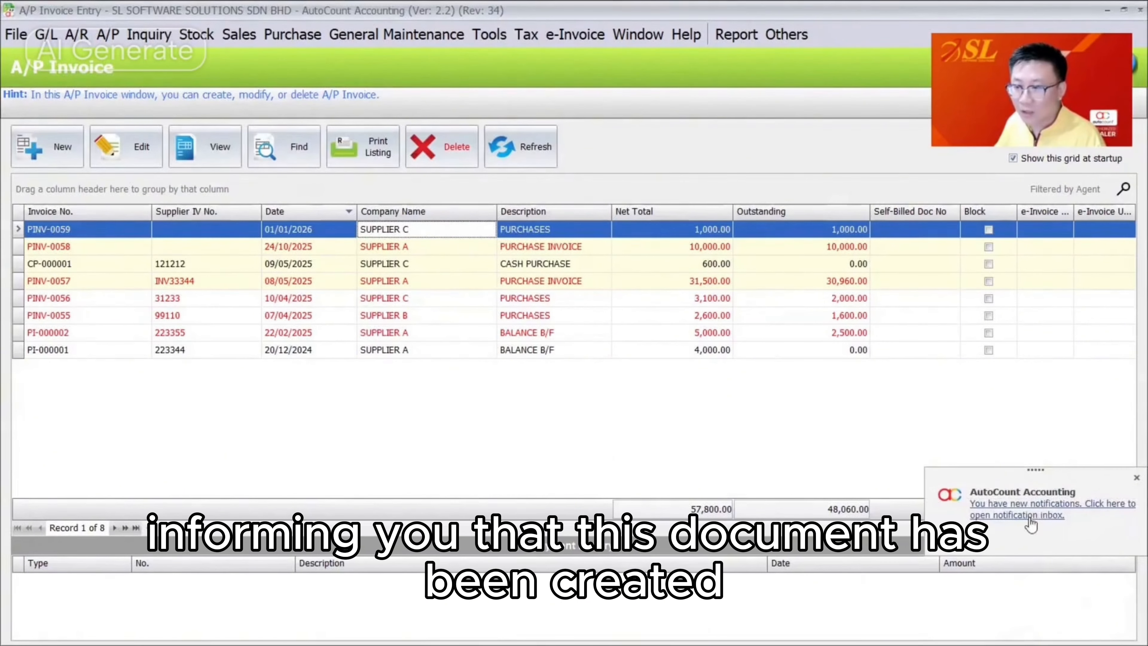
left_click(1034, 508)
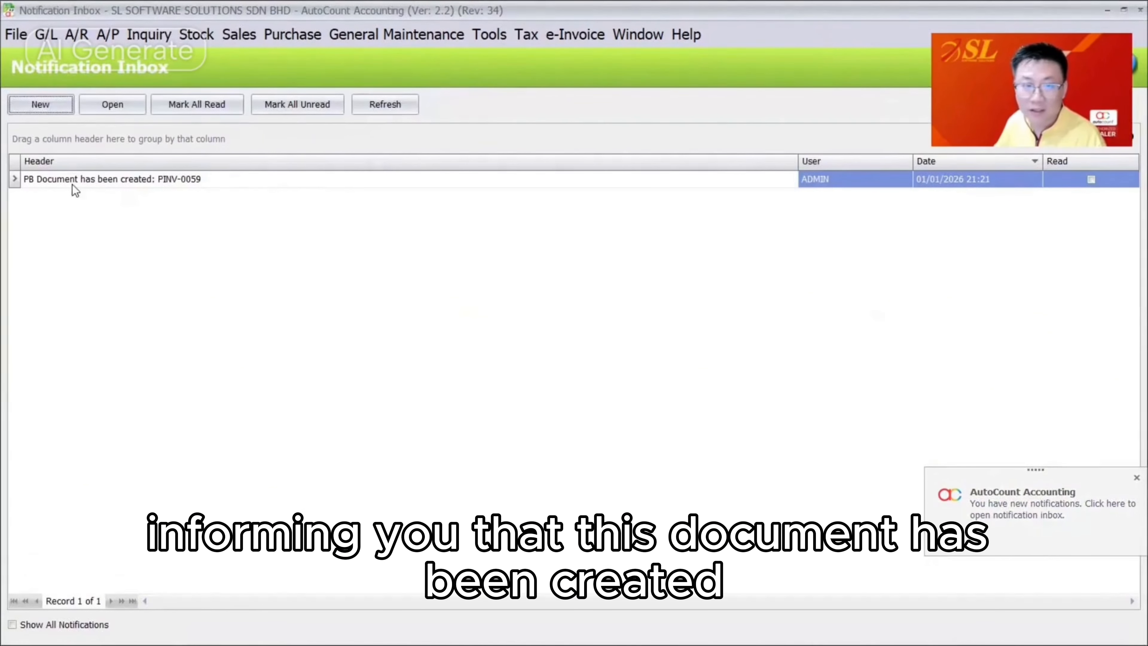
left_click(1126, 14)
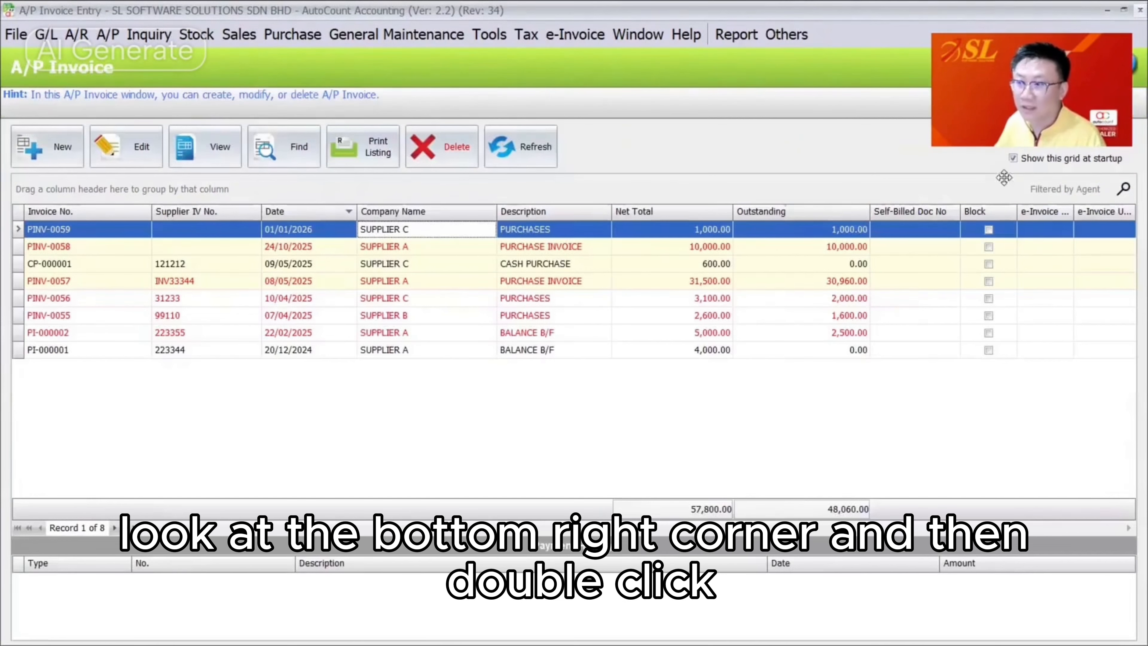
View the 01/01/2026 SUPPLIER C invoice, check its date and line description, and close it.
left_click(293, 228)
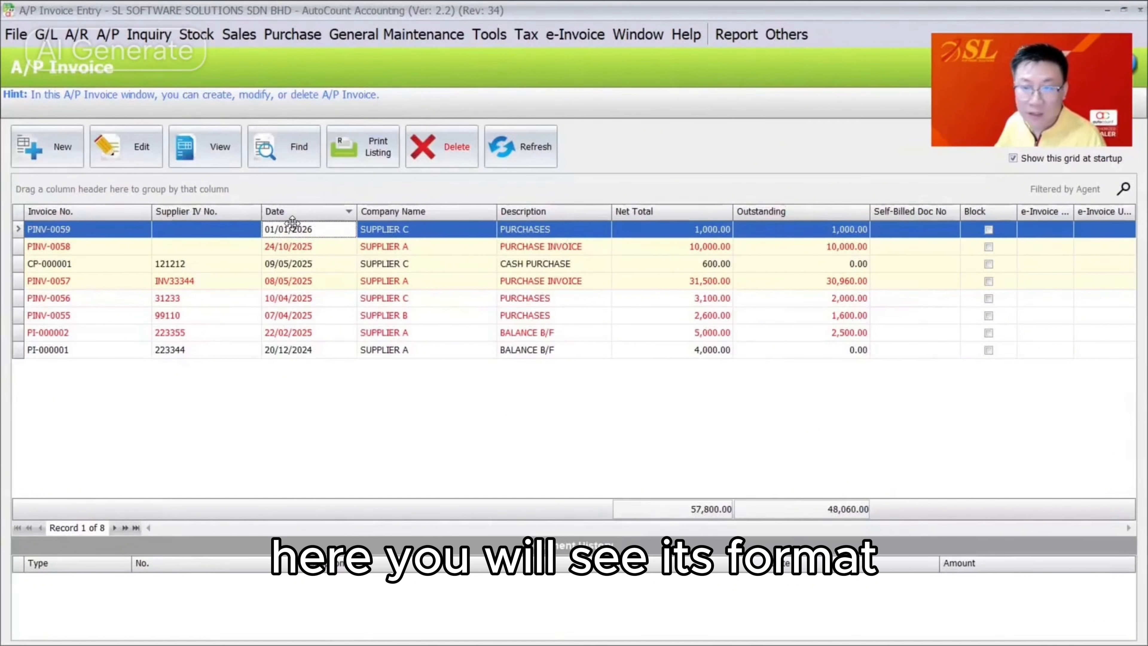
double_click(293, 226)
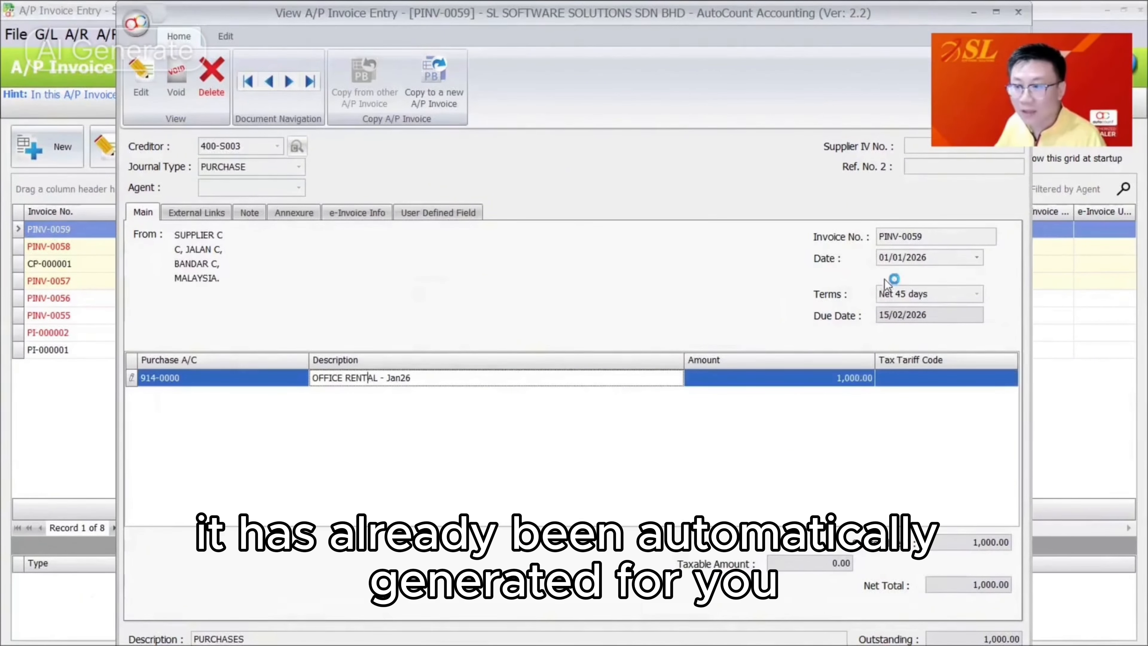
left_click_drag(907, 258, 871, 264)
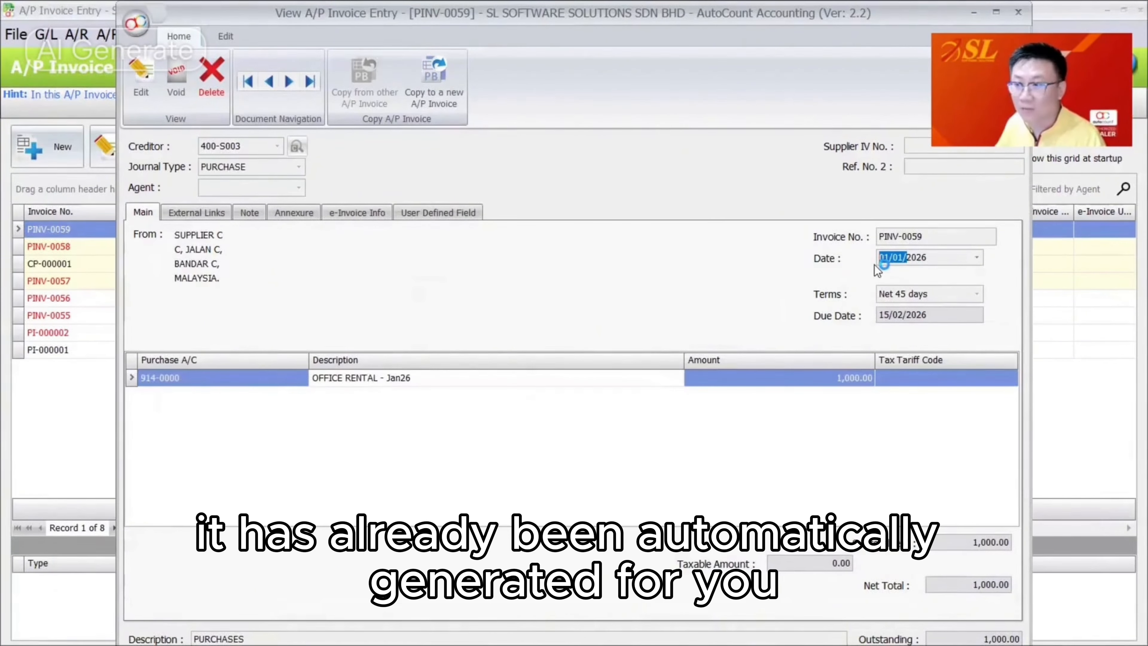
key("Escape")
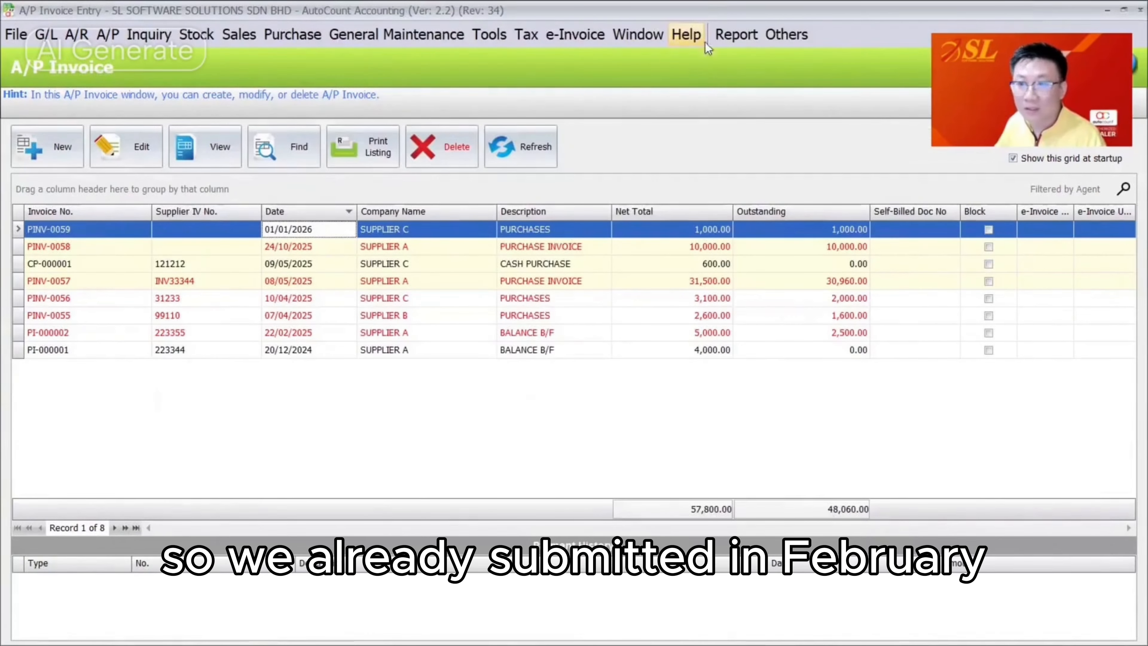
View the AP INVOICE - RENTAL recurrence in the Recurrence Manager and compare the status and source document of its January, February and March occurrences.
left_click(778, 34)
left_click(784, 56)
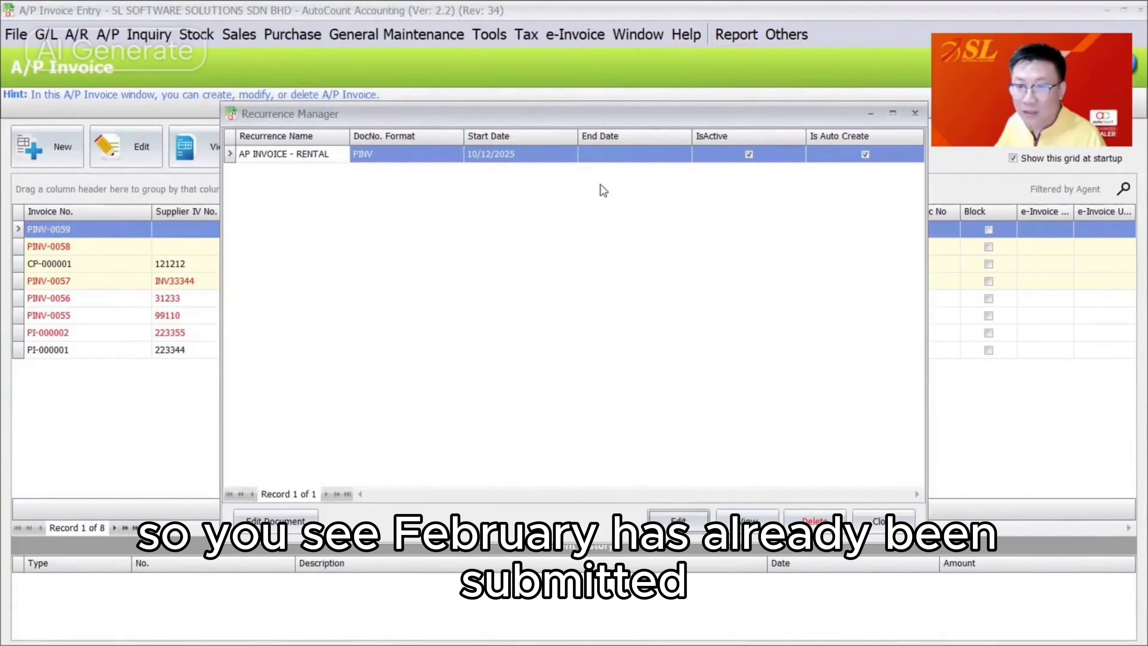
left_click(748, 521)
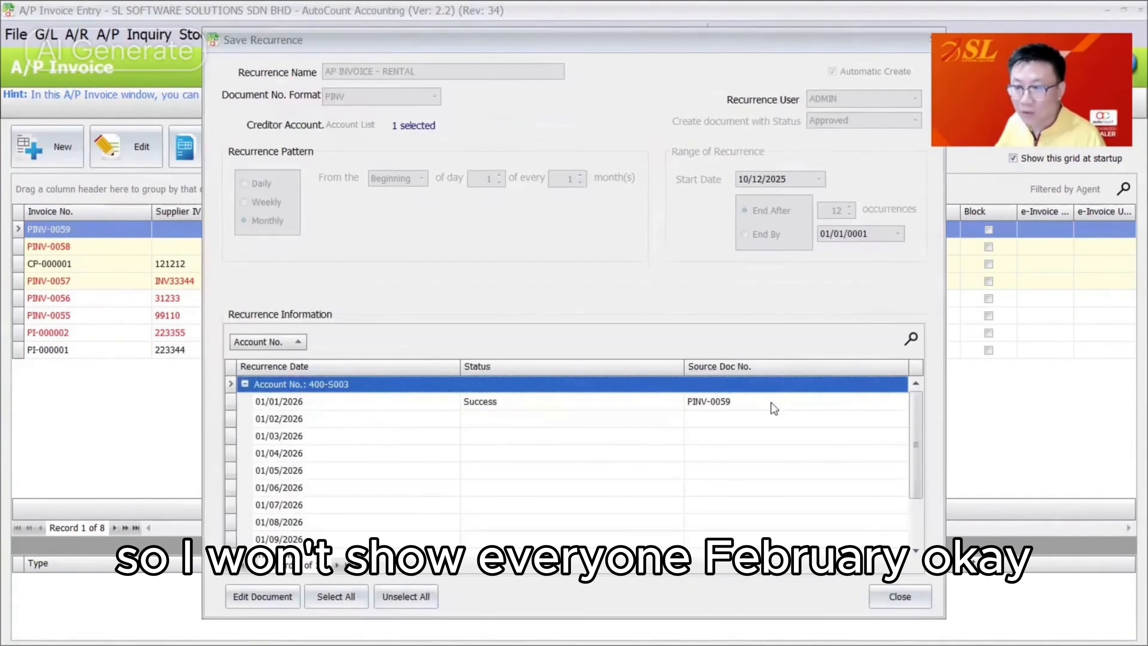
left_click(723, 436)
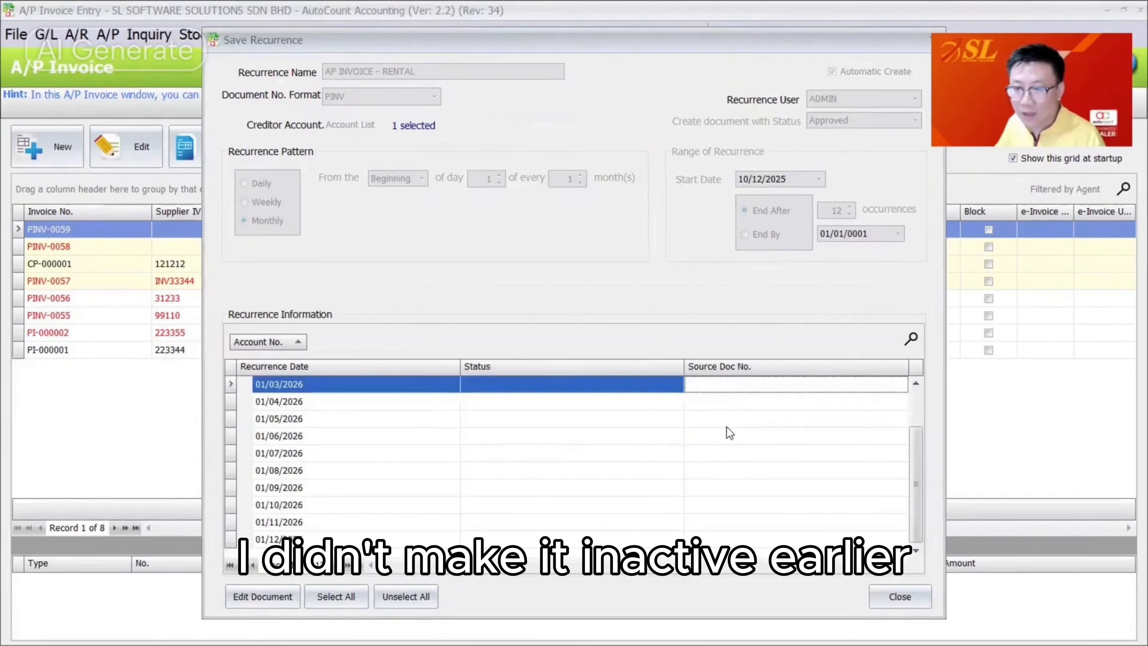
left_click(730, 418)
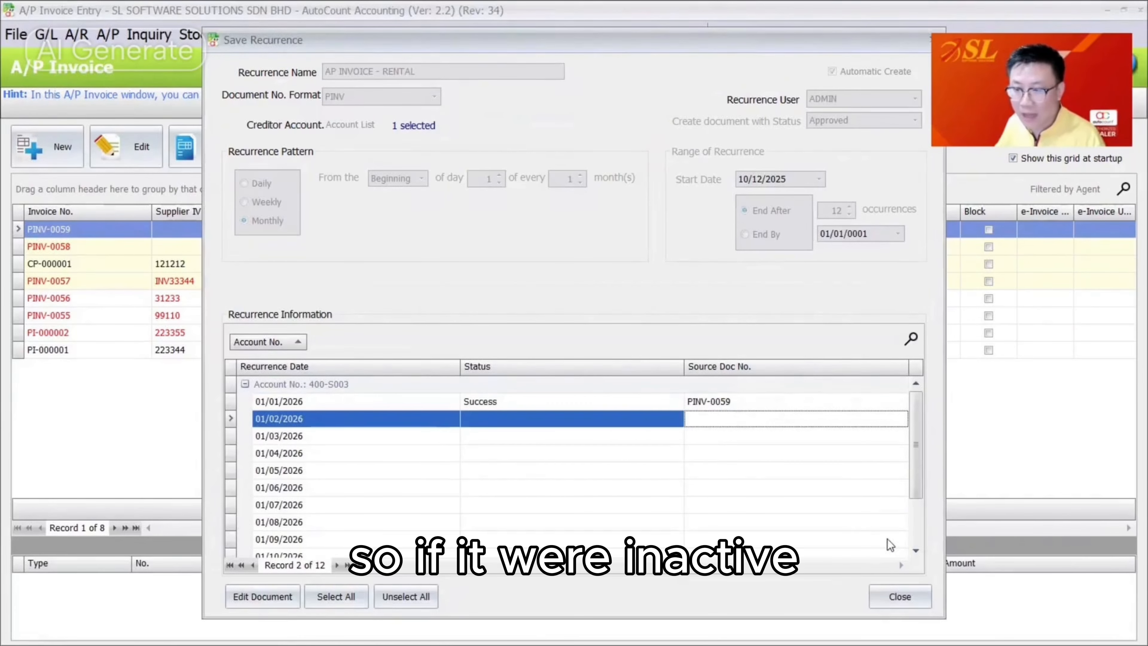
left_click(663, 420)
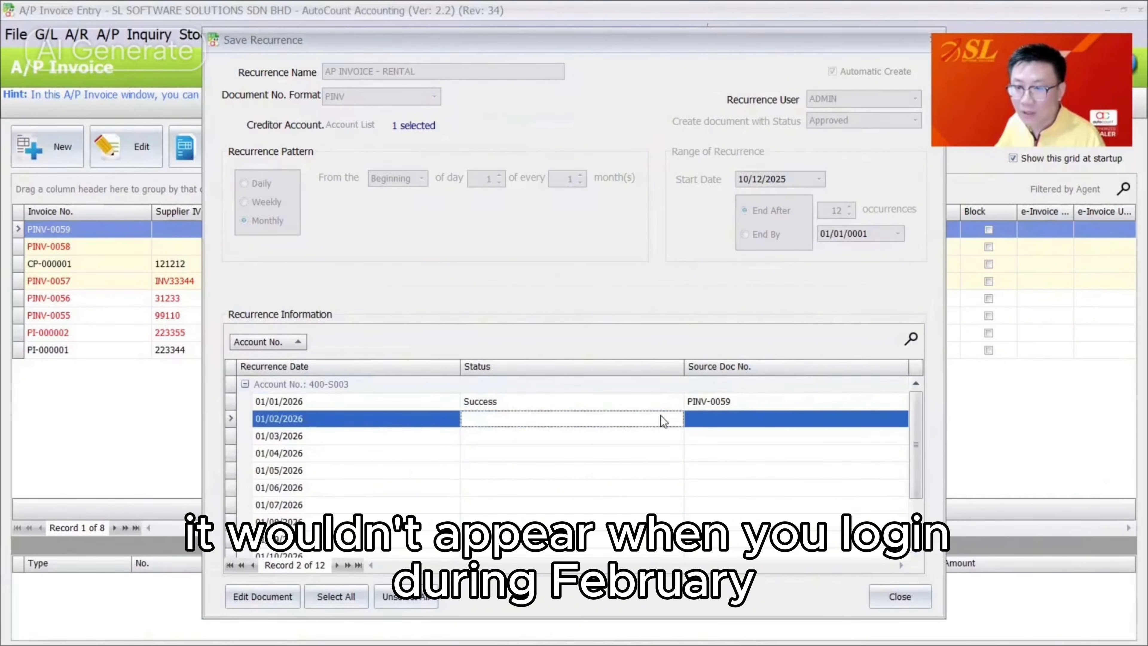
left_click(673, 401)
left_click(793, 410)
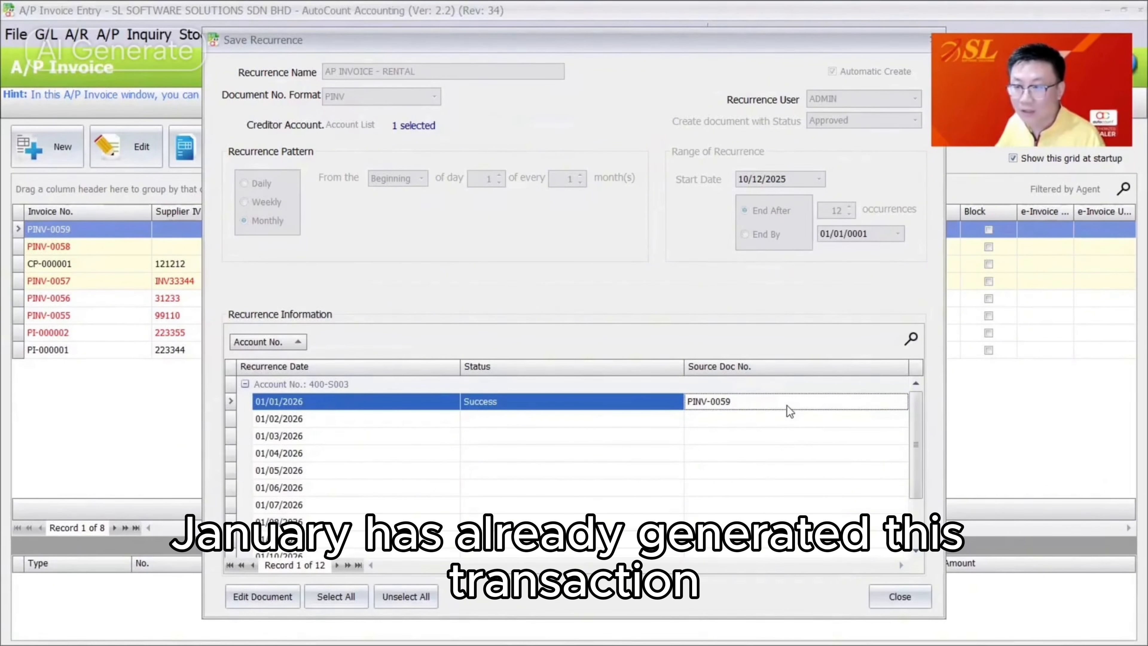
left_click(539, 419)
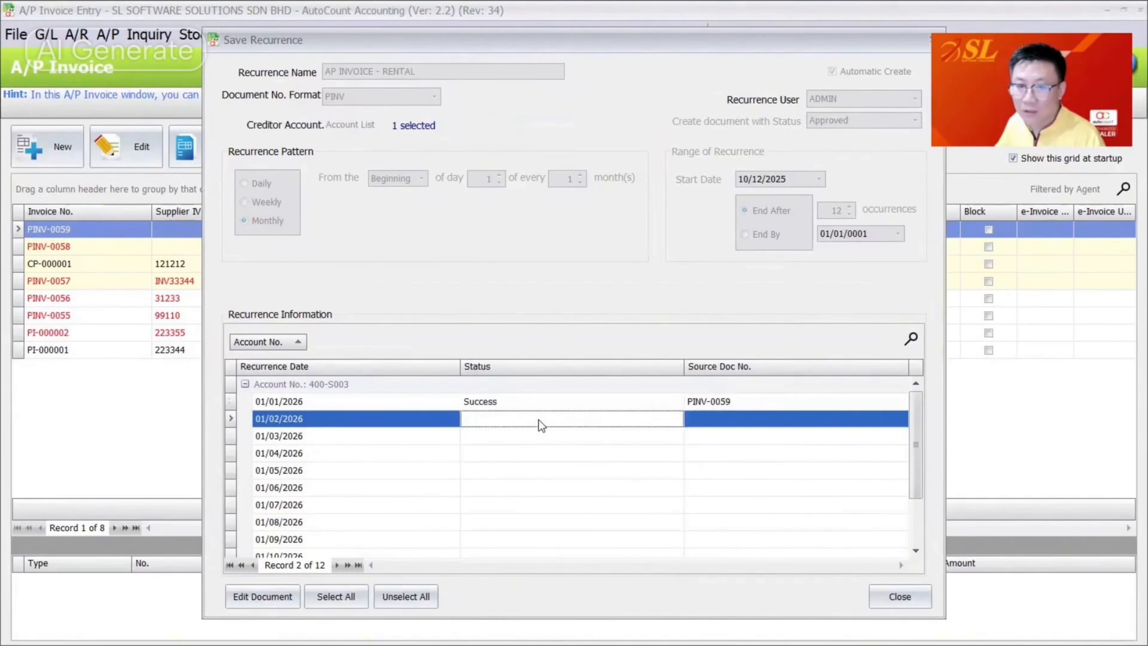
left_click(537, 437)
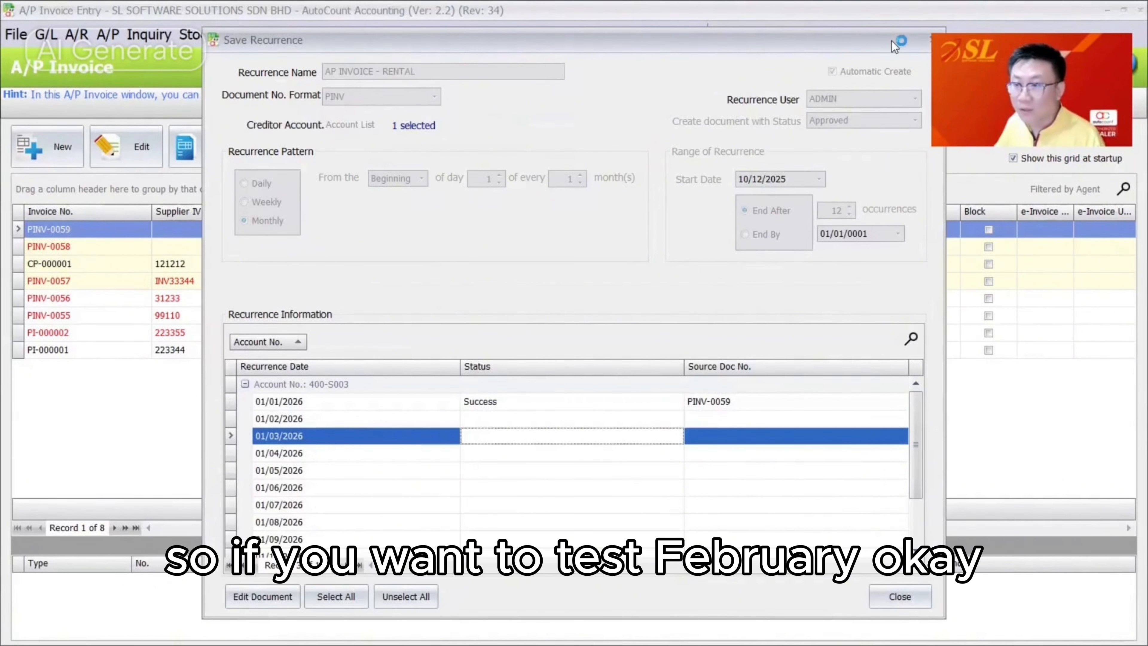
left_click_drag(892, 42, 878, 107)
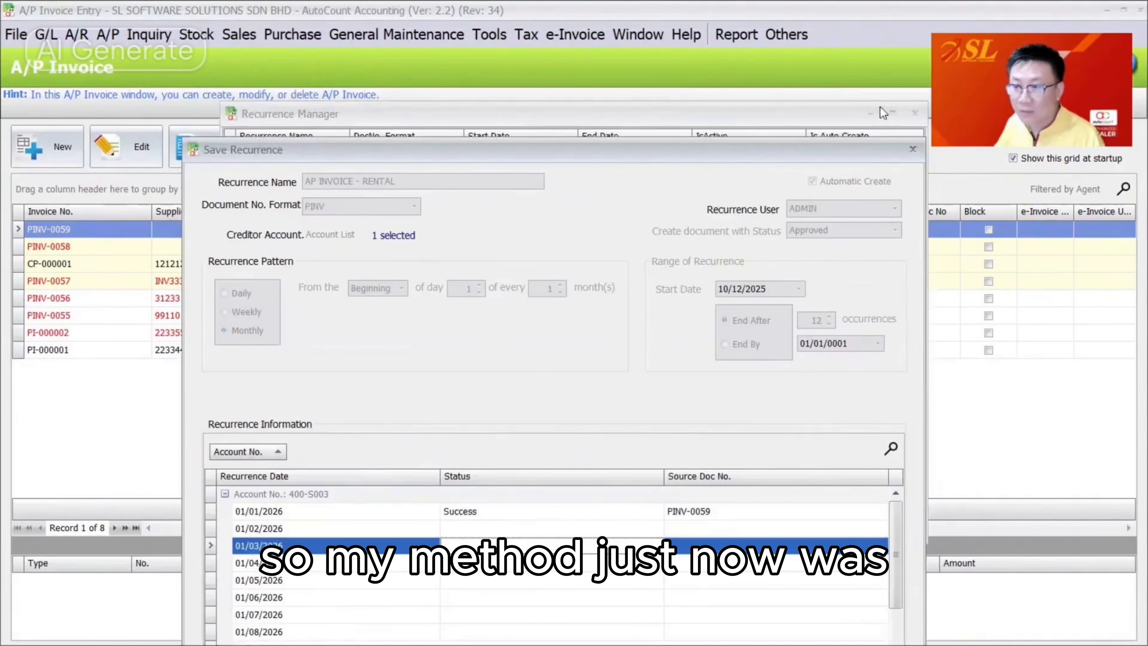
left_click(918, 107)
Open the rental recurrence in edit mode to look over its settings, and leave the Recurrence Manager without saving.
left_click(676, 522)
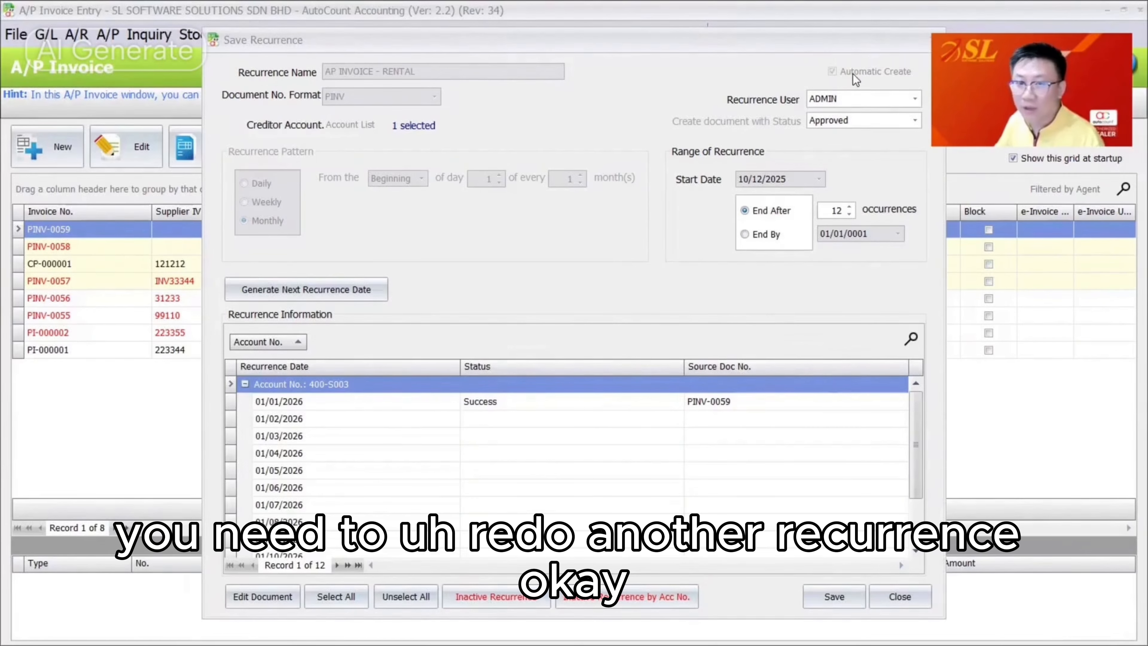
left_click(902, 596)
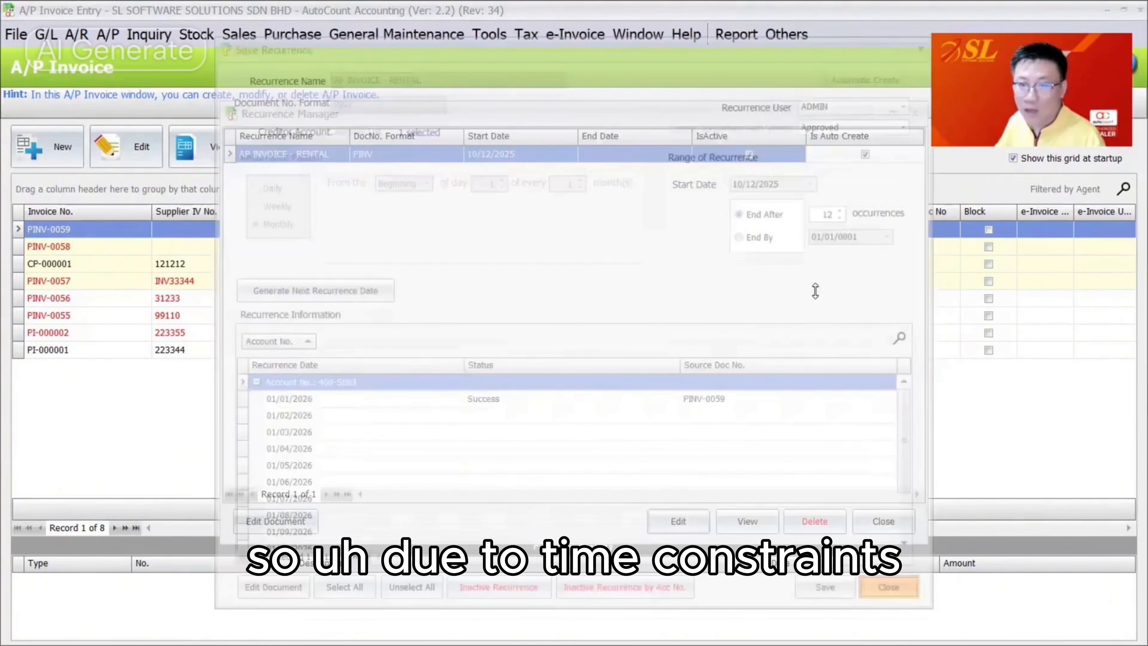
left_click(884, 520)
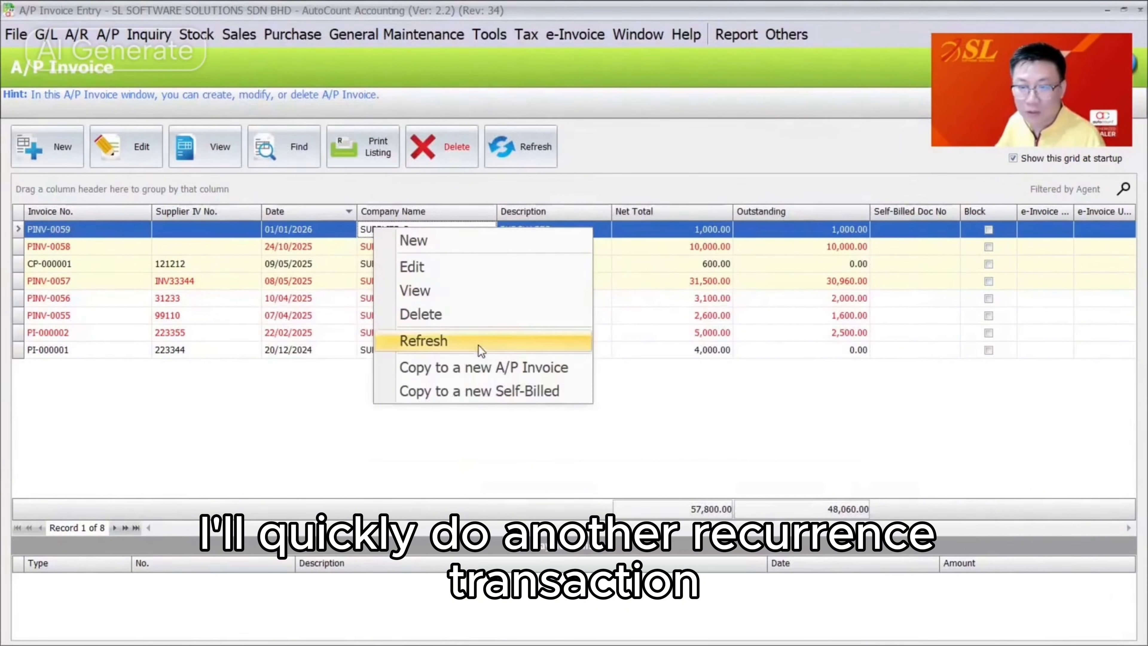
left_click(480, 369)
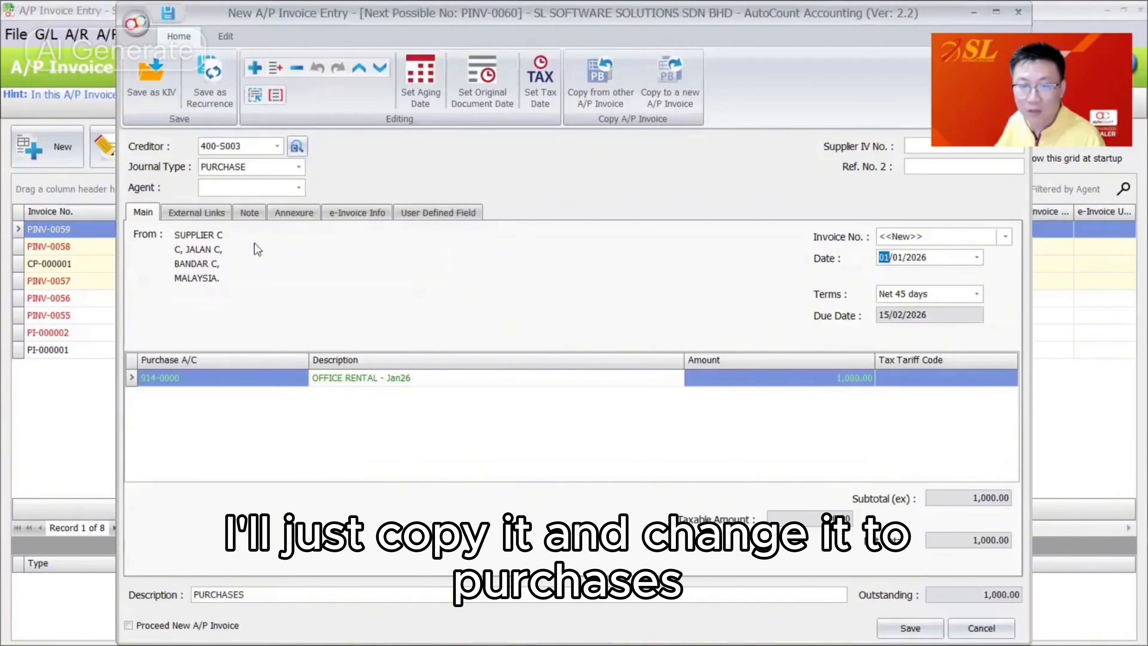
left_click(262, 375)
type("PURCHASE")
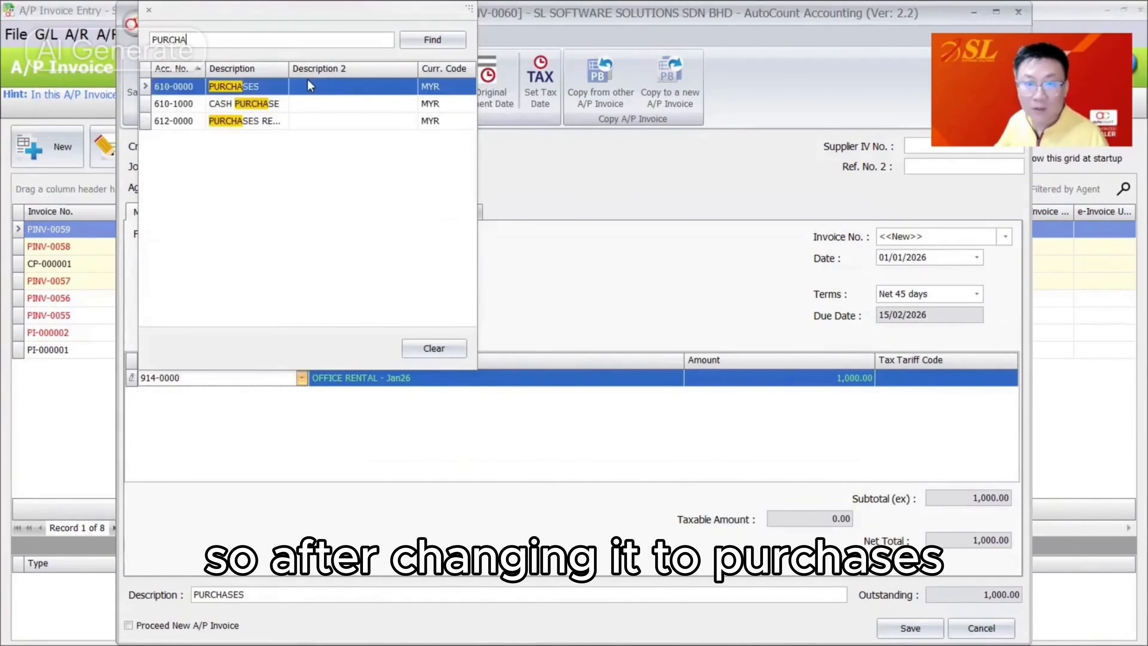
left_click(307, 81)
key("Tab")
type("PURCHASES @MMMY")
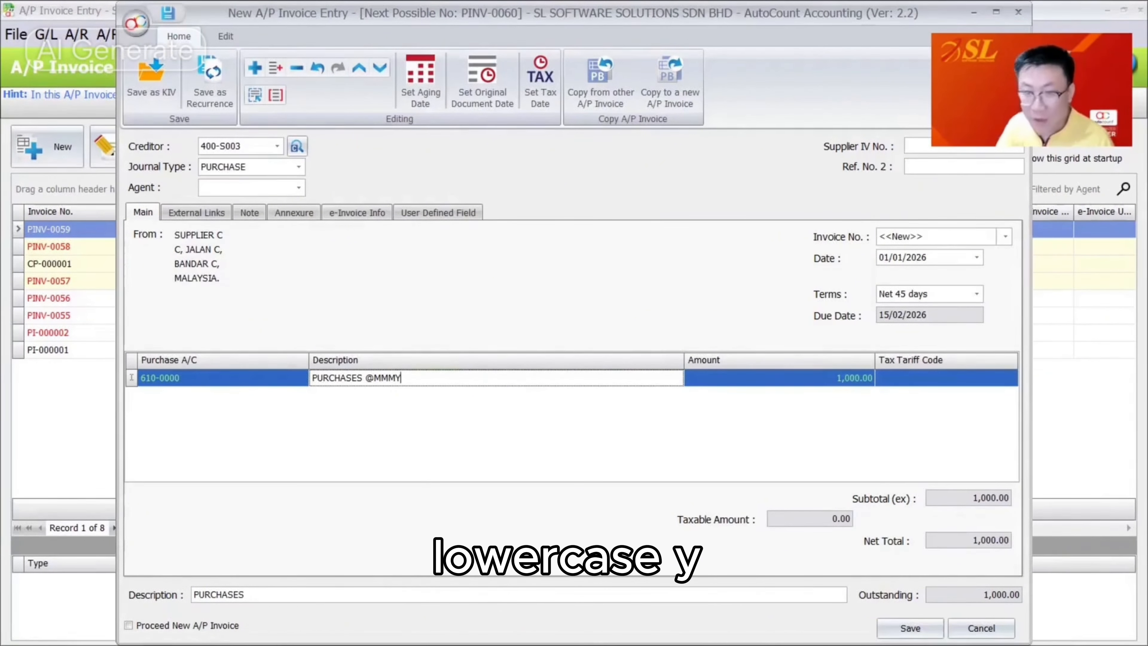
key("BackSpace")
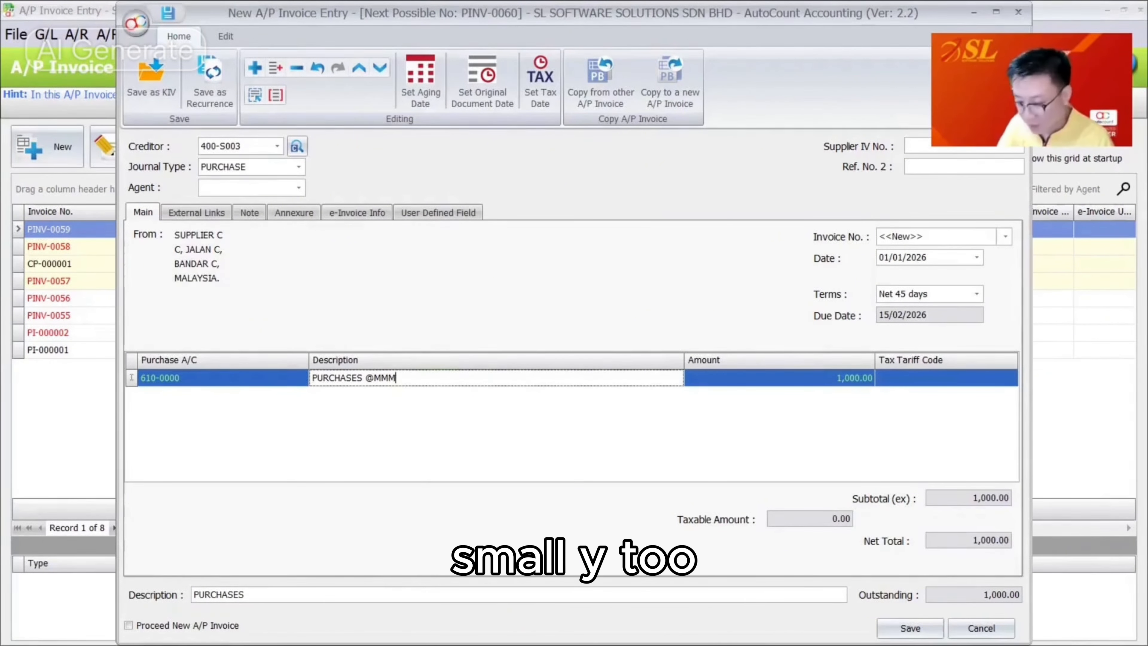
type("yy")
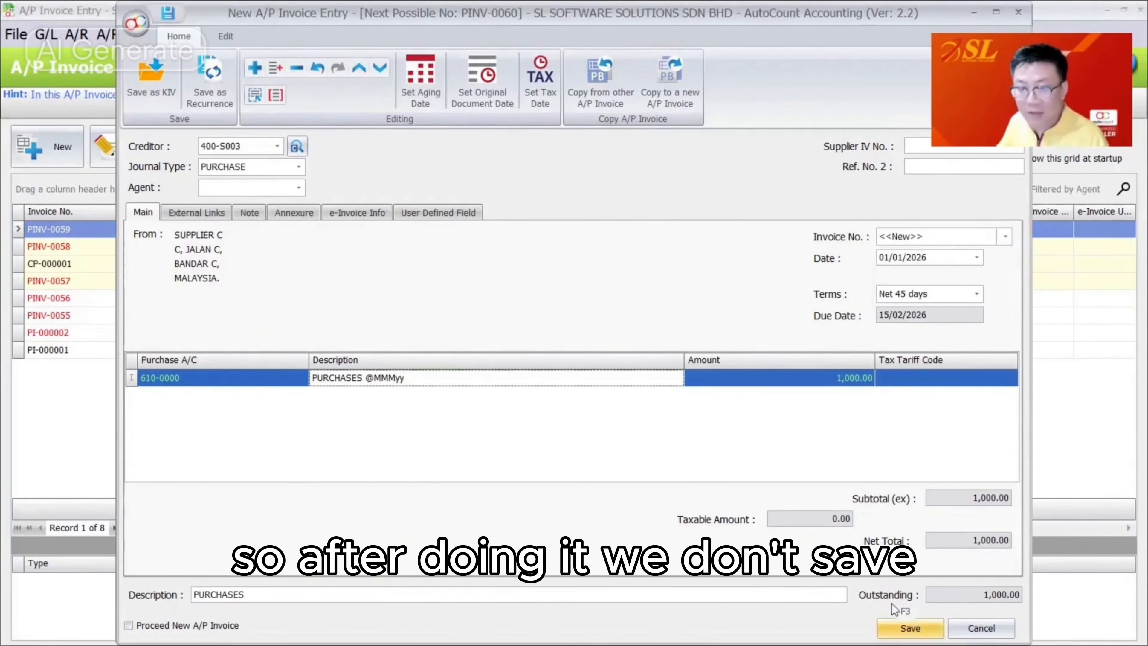
Save the new A/P invoice as a recurrence named "PI - PURCHASE" with the PI Default document number format.
left_click(219, 90)
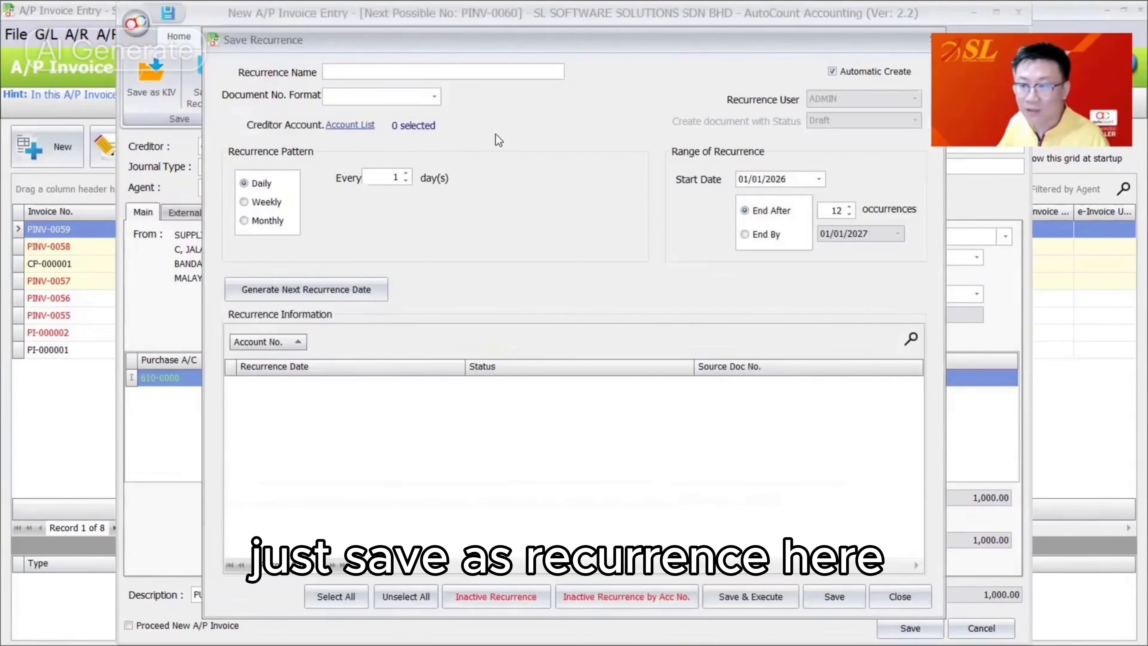
type("pi")
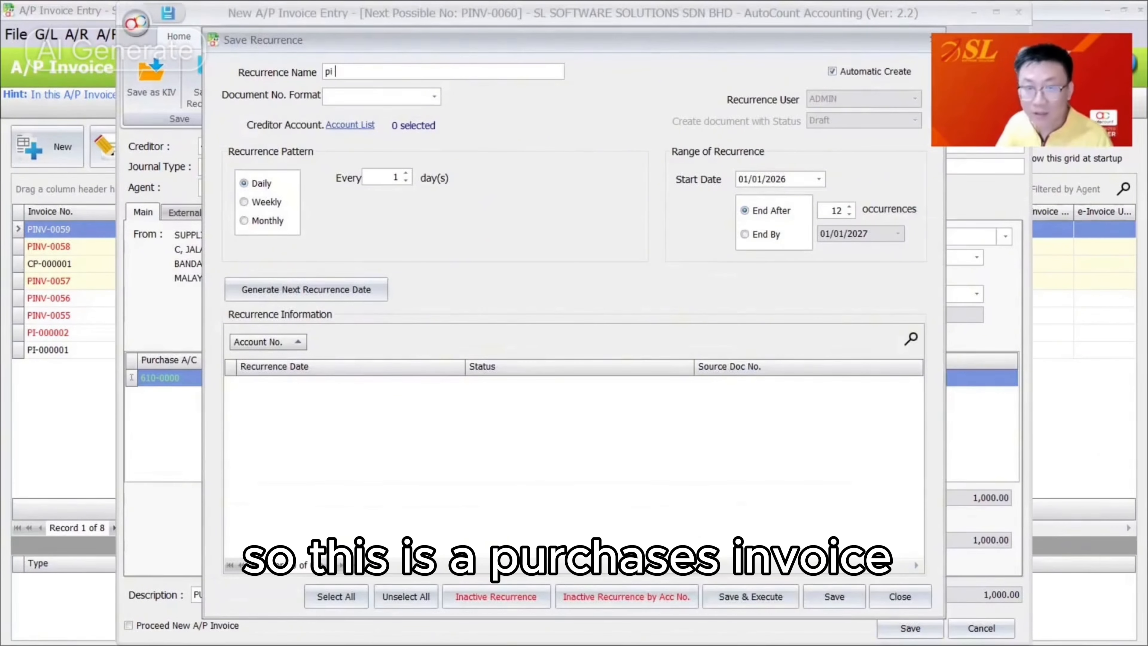
key("BackSpace")
key("BackSpace")
type("PI - pURCHA")
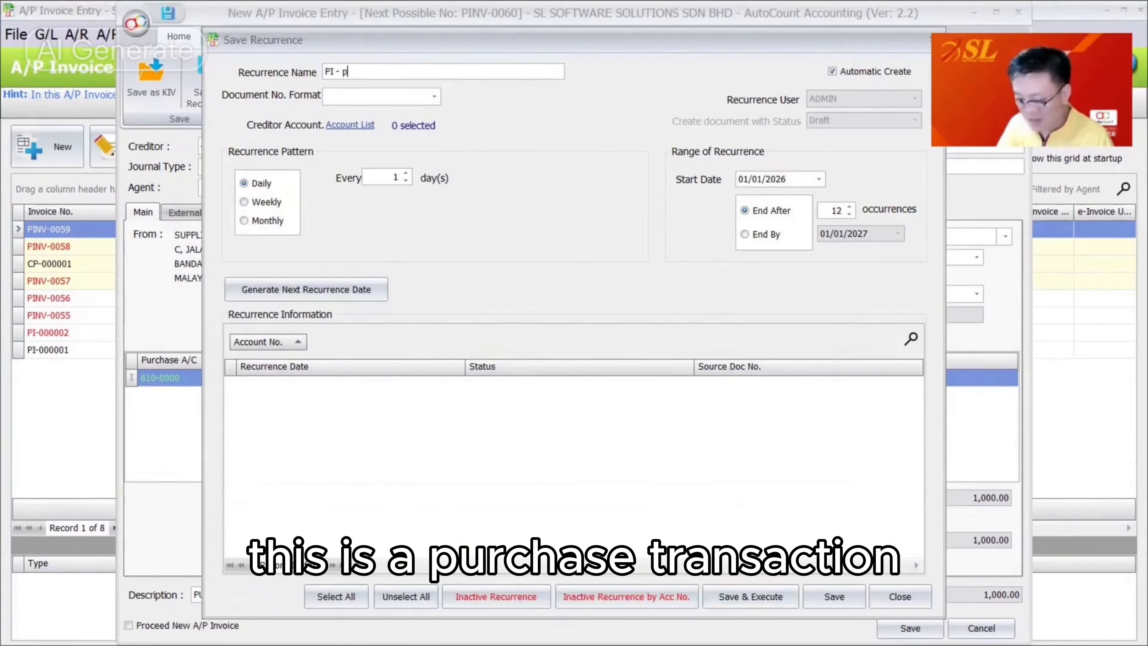
key("BackSpace")
key("BackSpace")
key("BackSpace")
key("BackSpace")
key("BackSpace")
key("BackSpace")
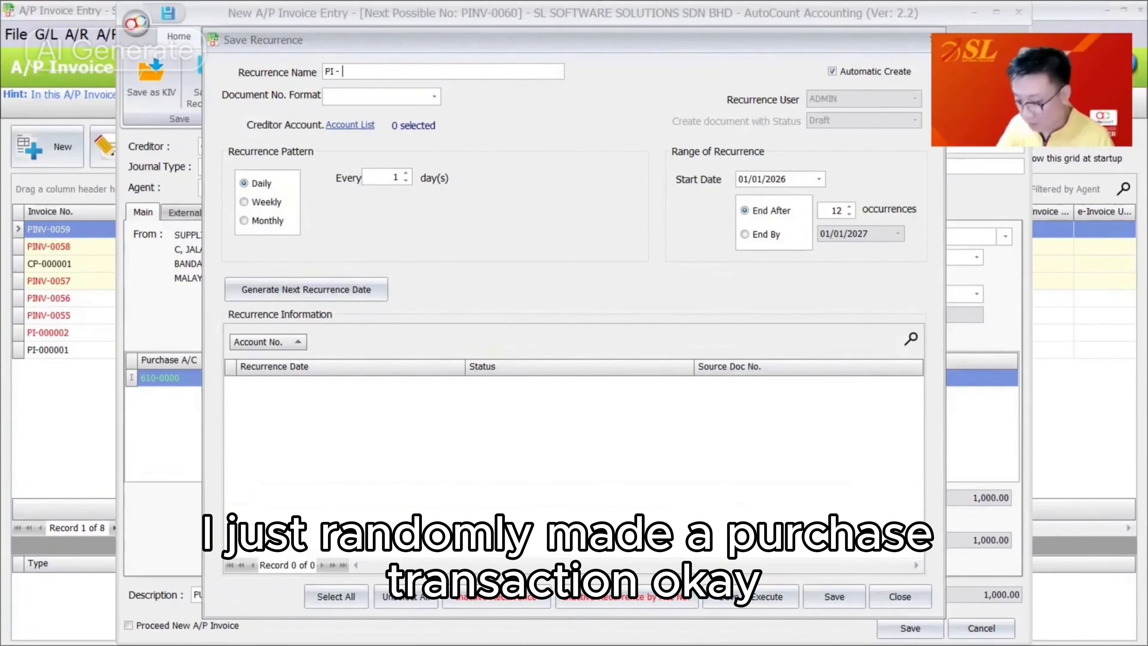
type("PURCHASE")
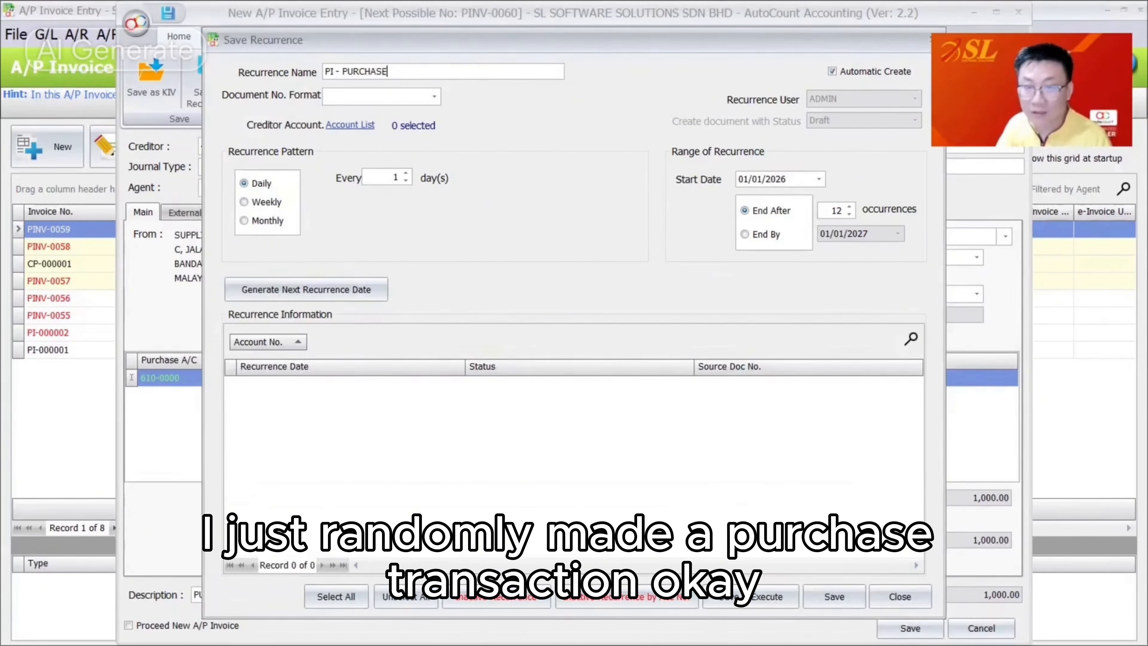
left_click(351, 92)
left_click(424, 178)
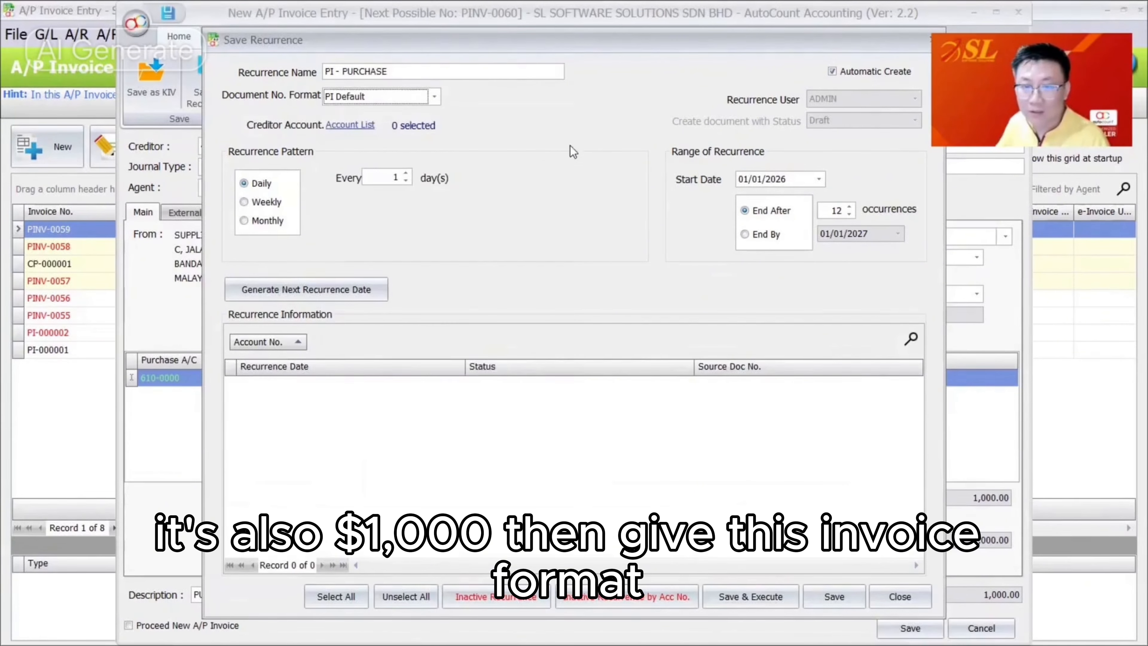
Select SUPPLIER A and SUPPLIER B as the creditor accounts for the recurrence.
left_click(351, 125)
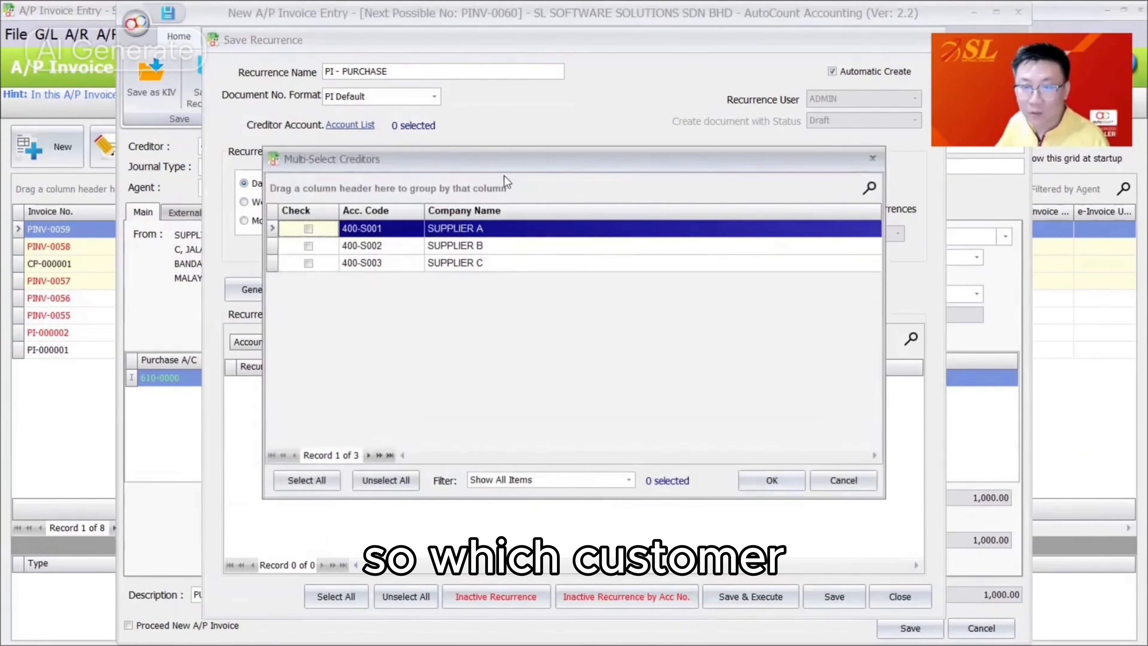
left_click(309, 229)
left_click(315, 245)
left_click(309, 246)
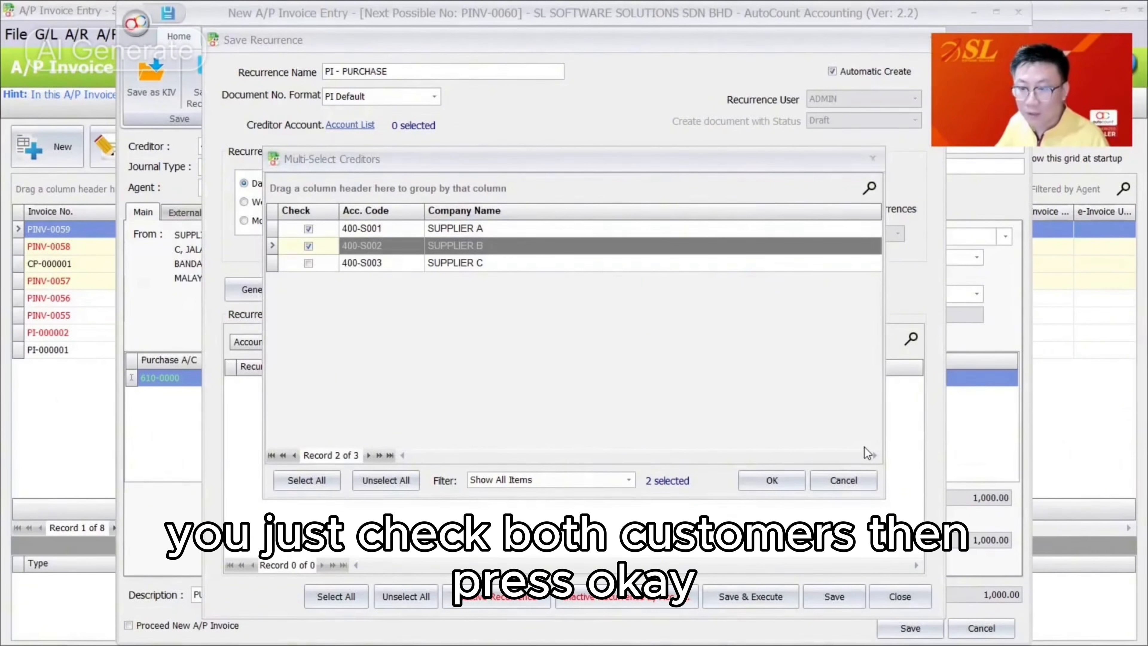
left_click(771, 480)
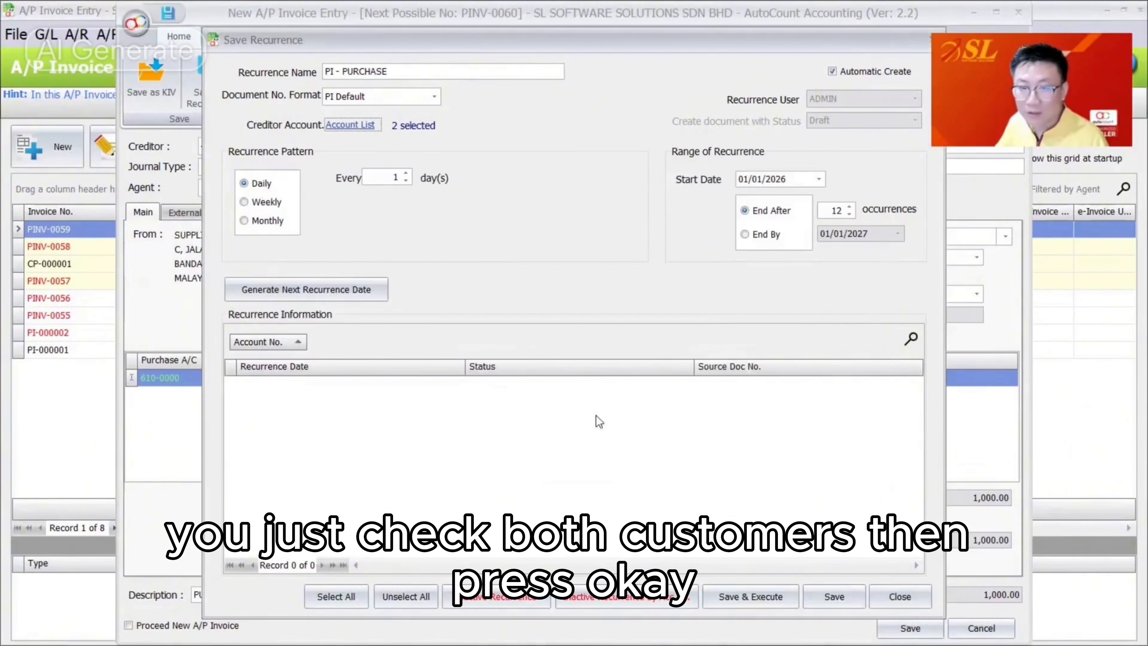
Turn off automatic creation and generate monthly recurrence dates from the beginning of day 1 of every month.
left_click(836, 83)
left_click(832, 71)
left_click(244, 220)
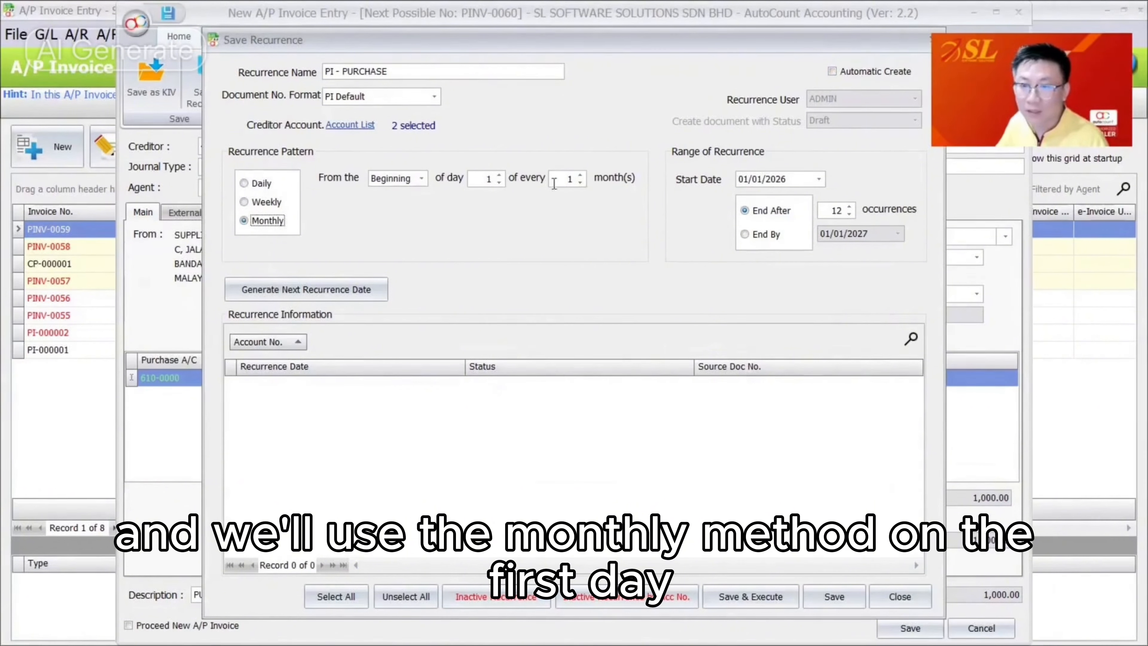
left_click(285, 292)
Review the generated recurrence dates grouped under both creditor accounts, and save and execute the recurrence.
left_click(390, 407)
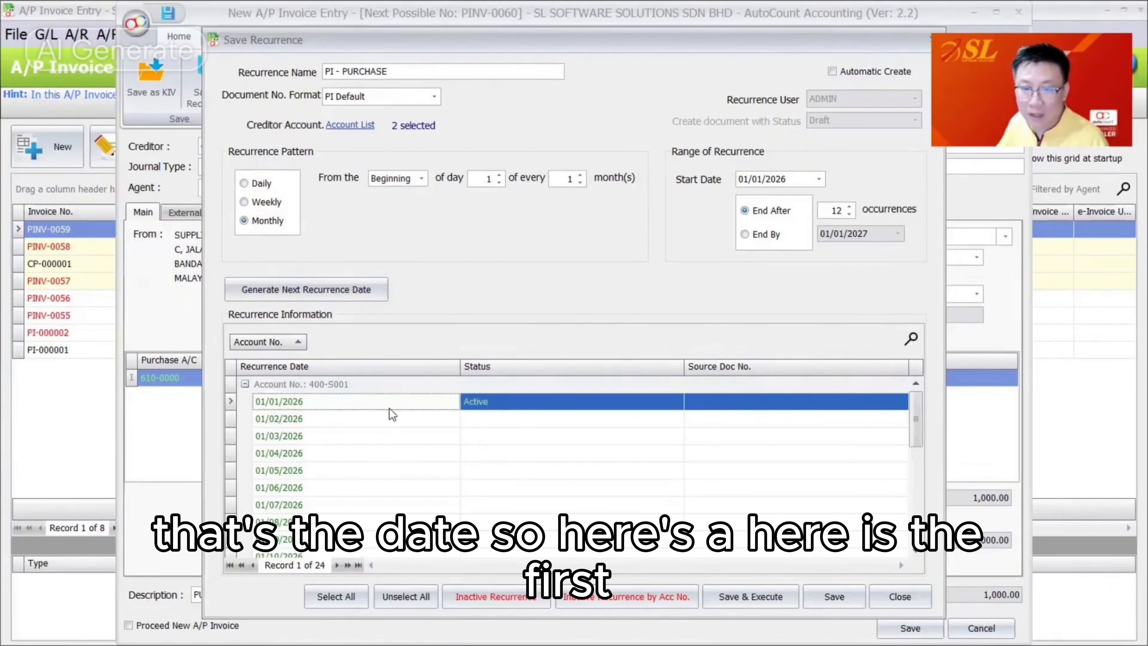
left_click(350, 385)
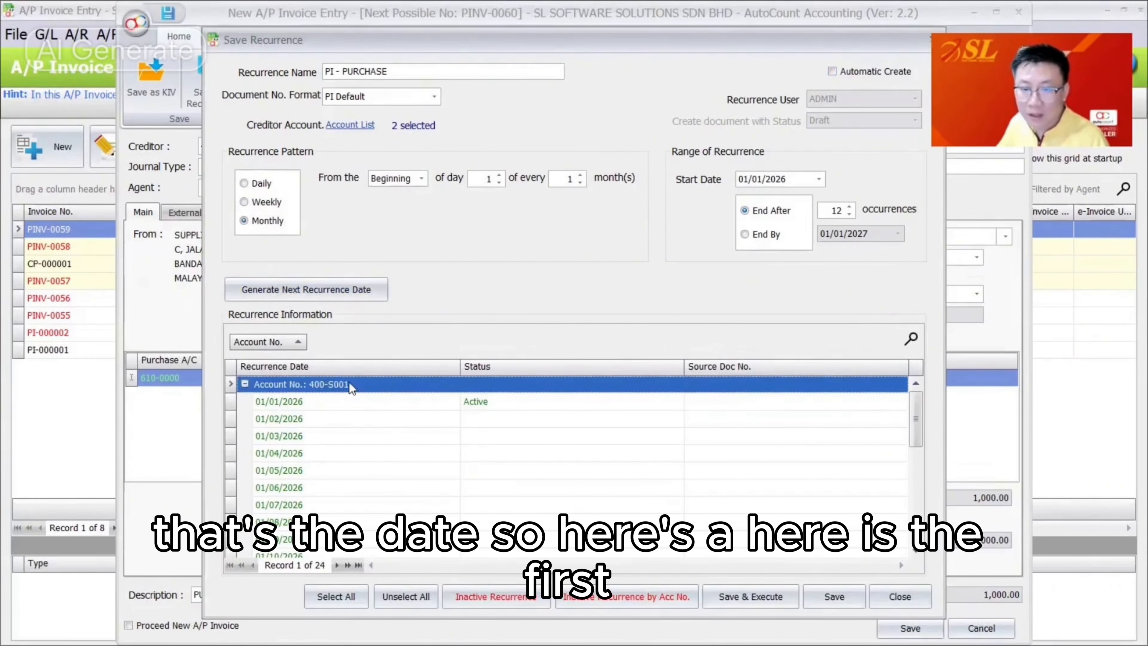
left_click(245, 384)
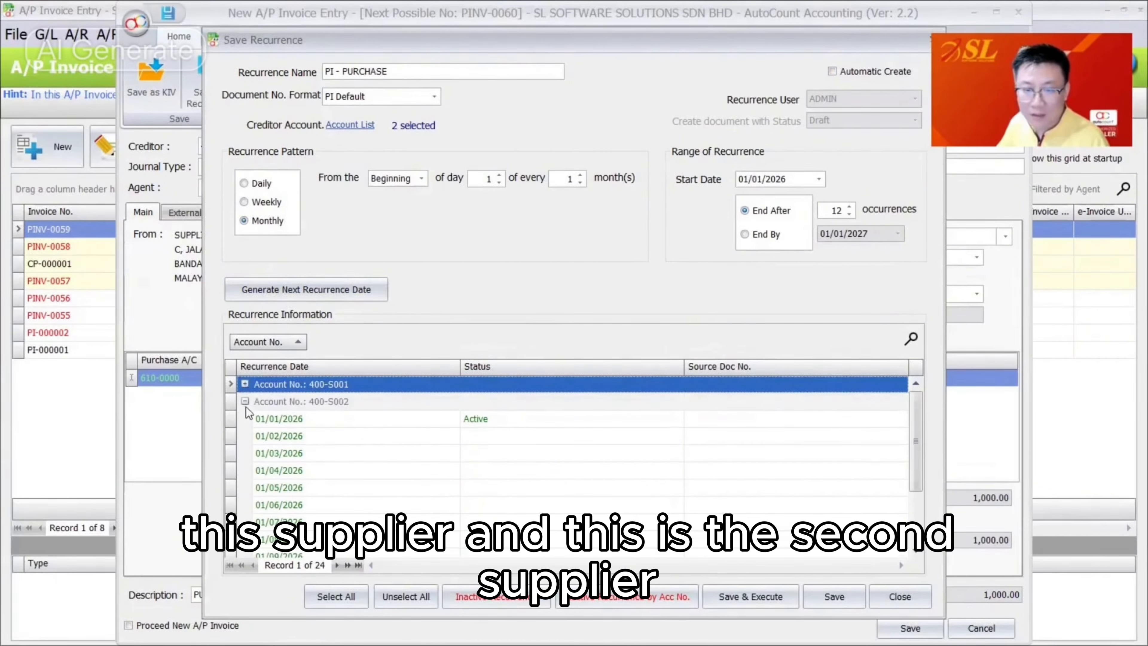
left_click(372, 399)
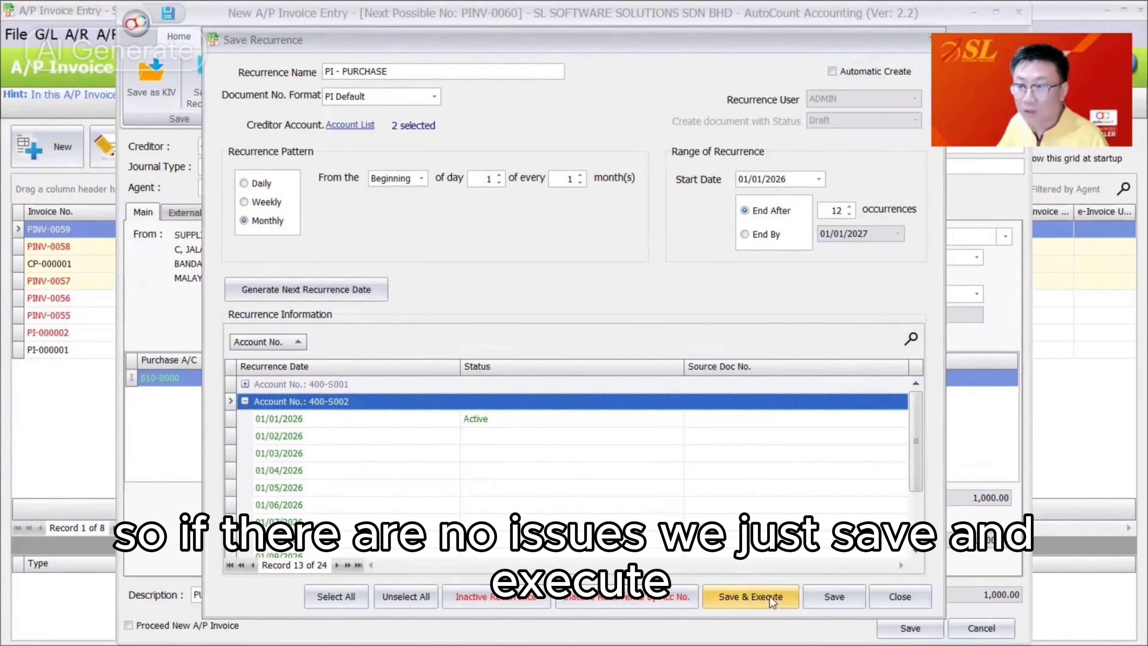
left_click(455, 421)
left_click(246, 384)
left_click(535, 404)
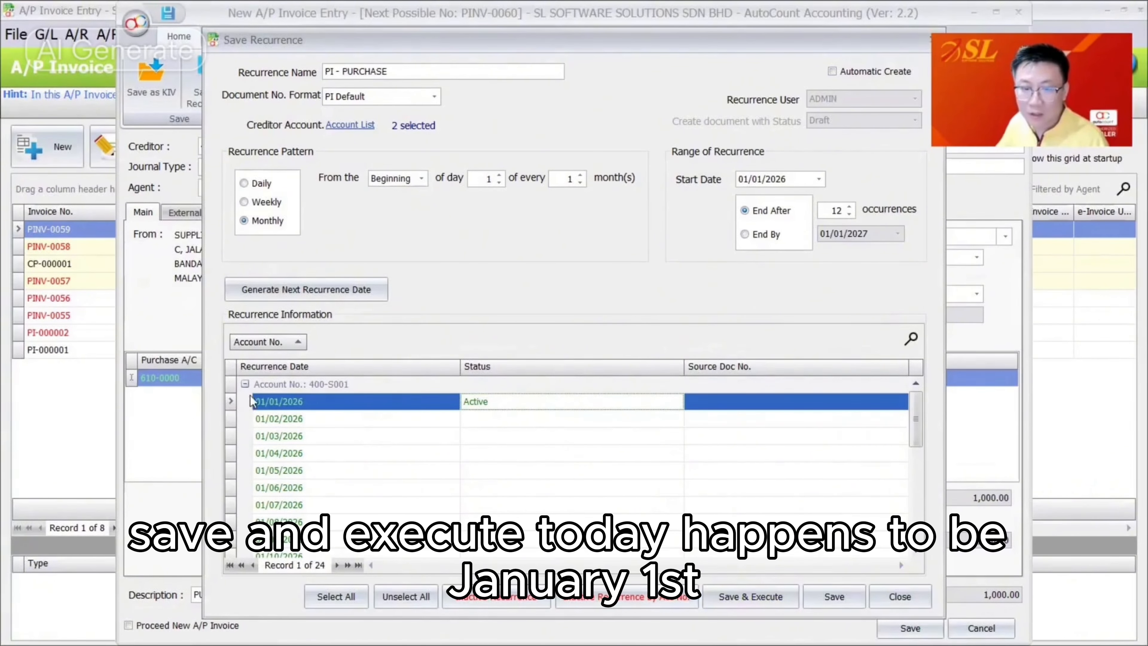
left_click(751, 597)
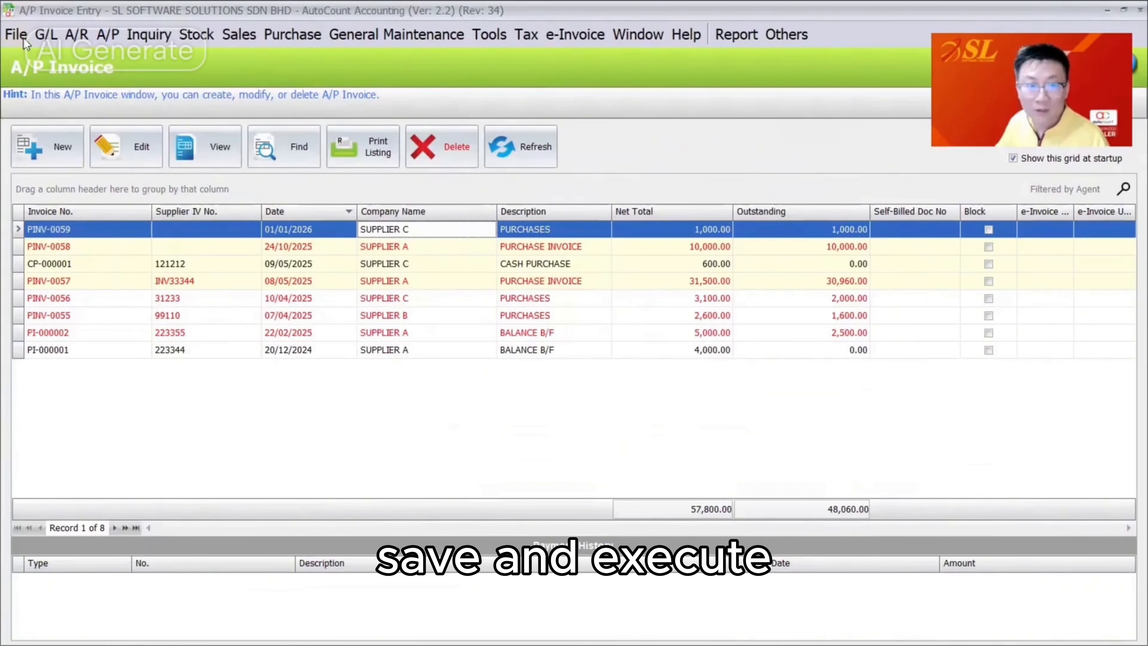
Log in to the account book again, look over the created-document notices in the Notification Inbox, and close it.
left_click(22, 36)
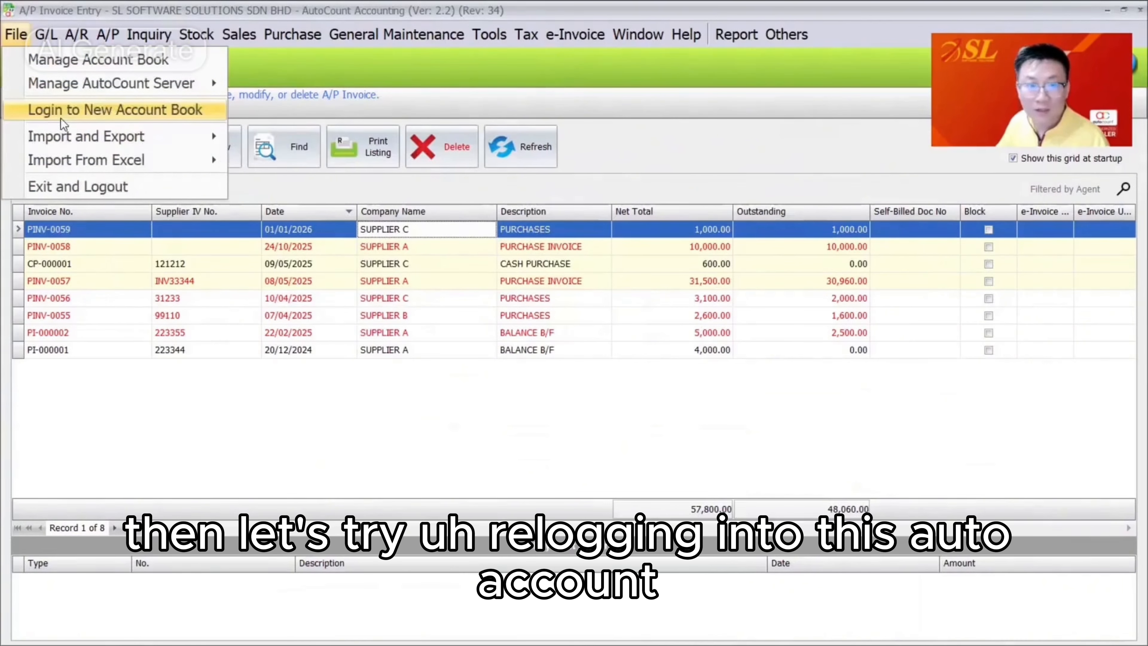
left_click(91, 108)
left_click(542, 357)
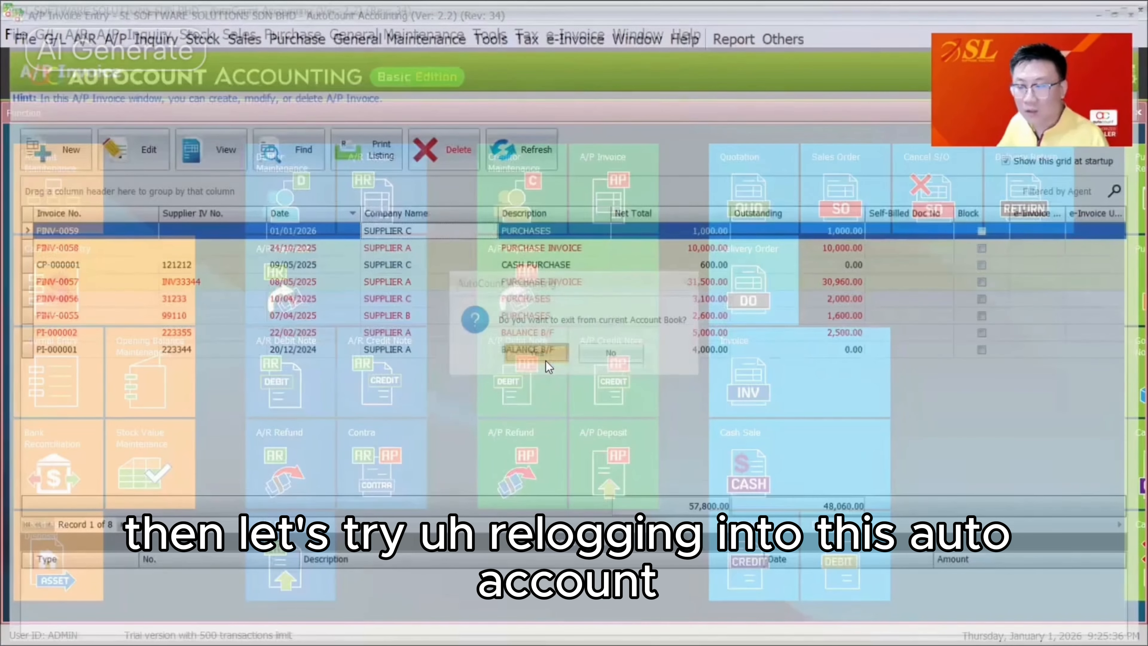
left_click(310, 198)
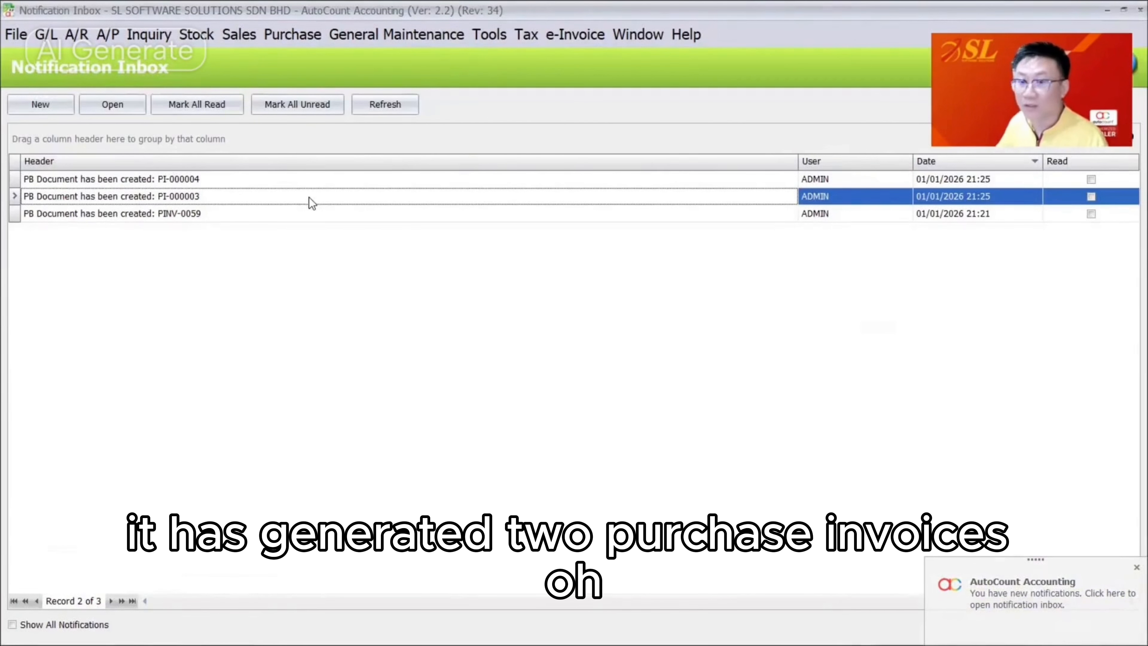
left_click(1139, 10)
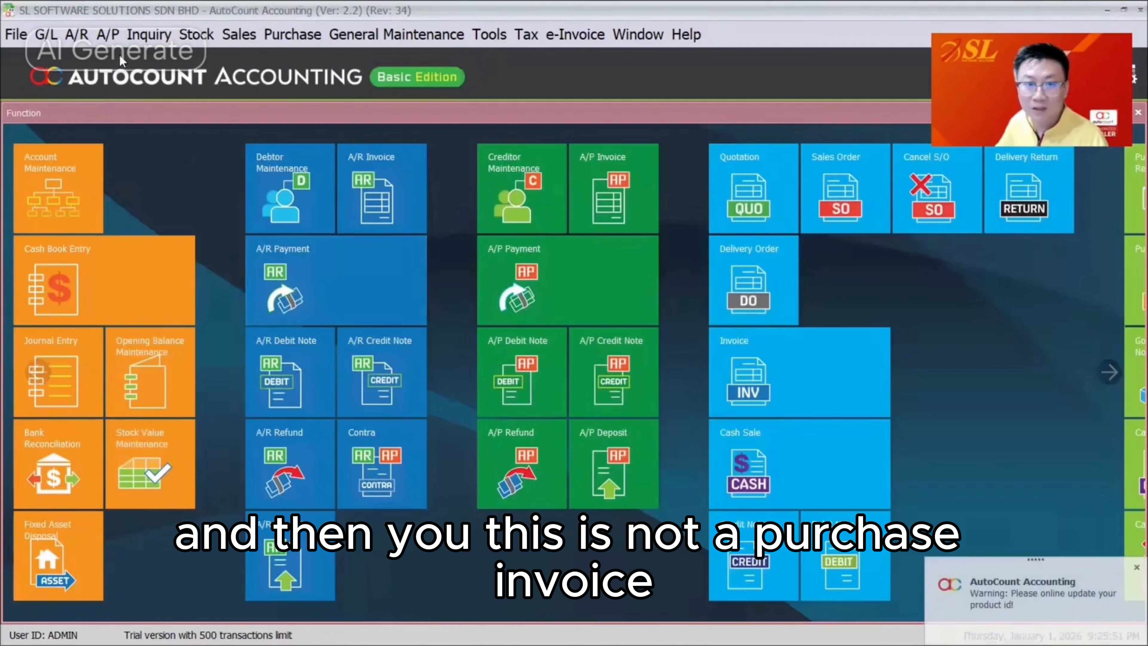
Open the A/P invoice list and view SUPPLIER B's 01/01/2026 invoice to check the month and year in its line description.
left_click(108, 35)
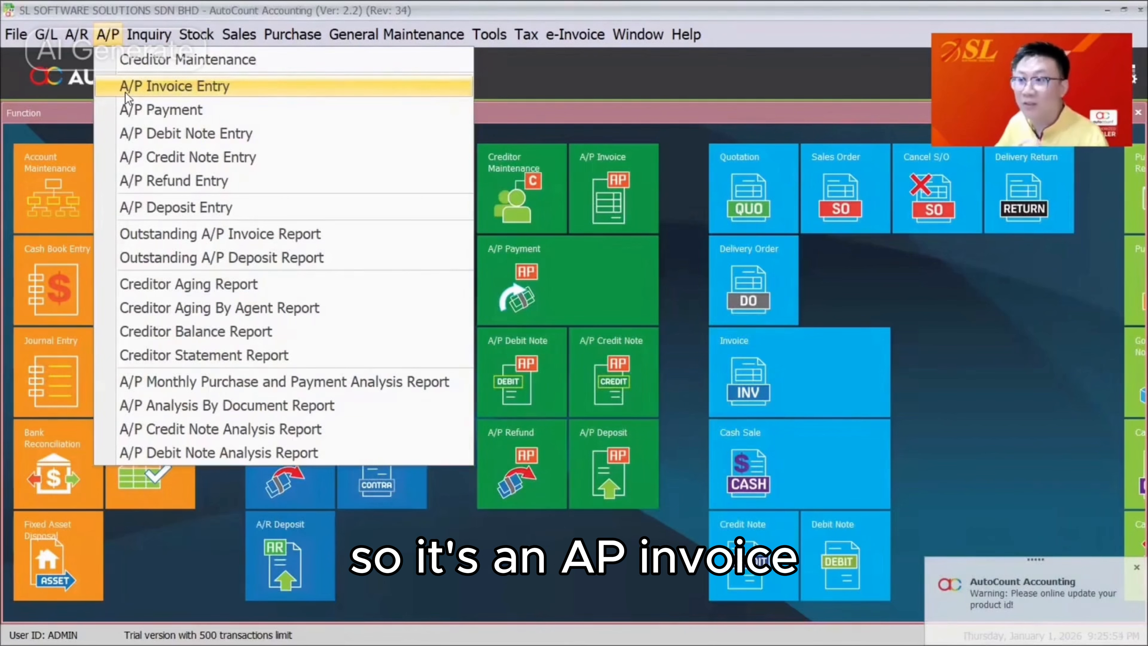
left_click(125, 86)
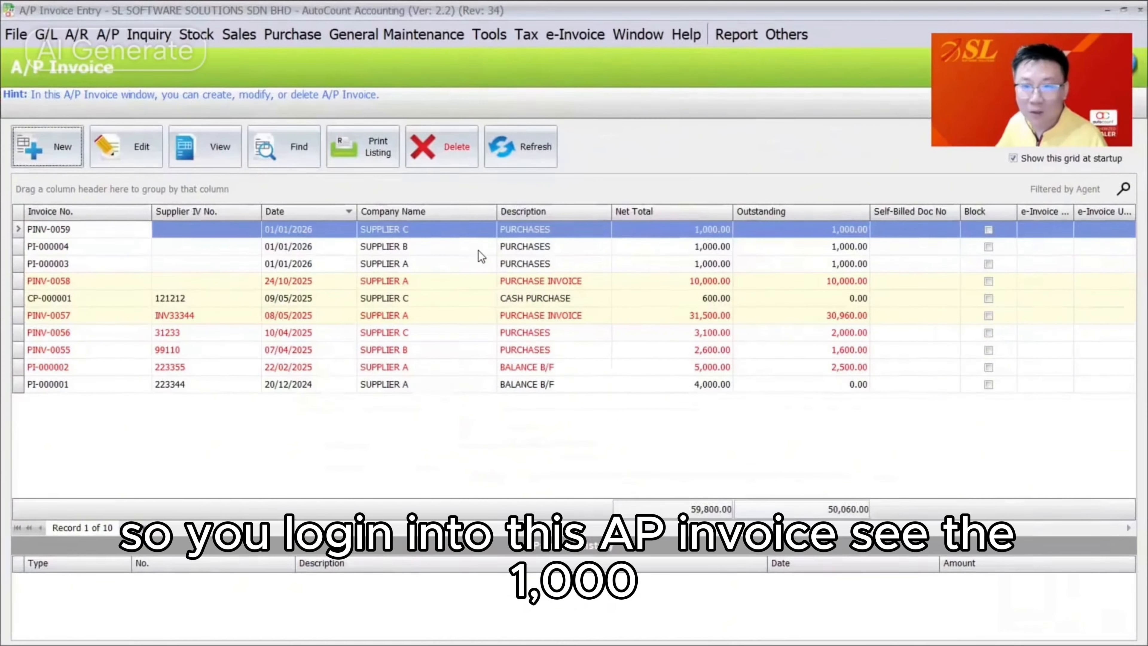
left_click(478, 250)
double_click(478, 251)
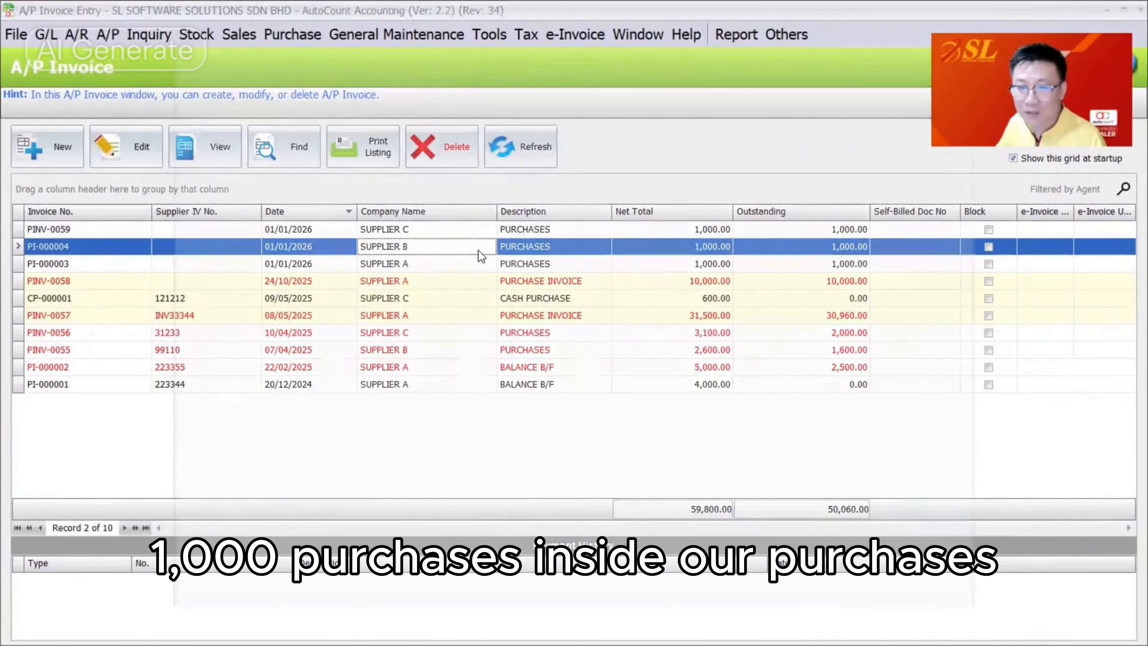
left_click(377, 378)
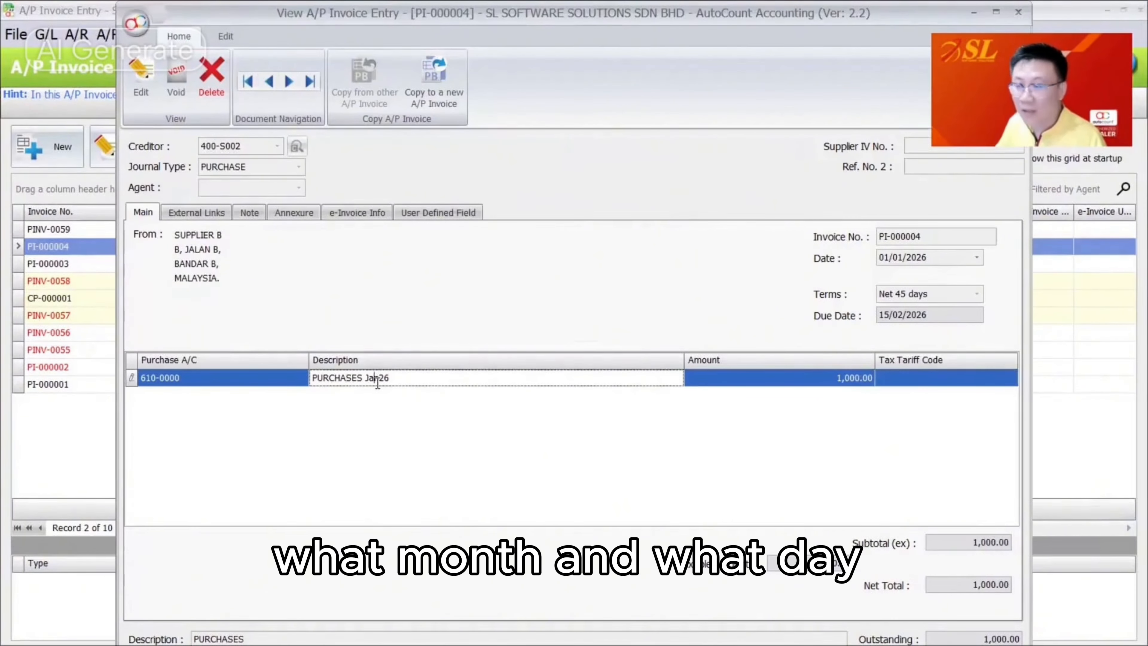
key("alt+Tab")
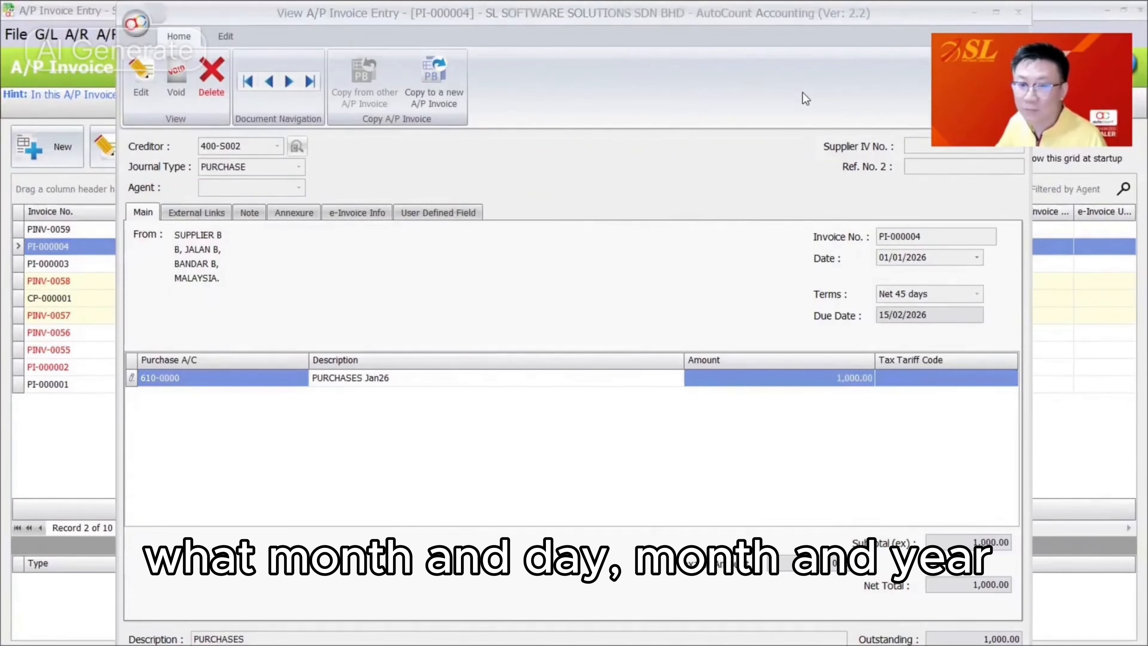
left_click(377, 380)
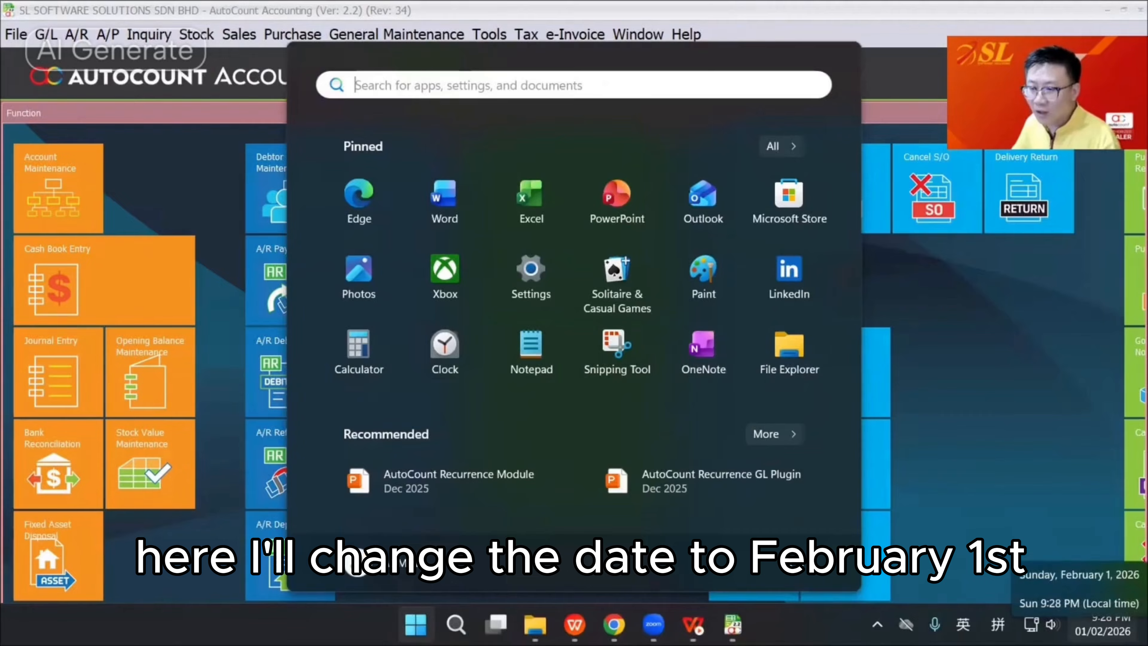
Log in to the account book again with the system date at 01/02/2026, and agree to open the pending recurrence documents.
left_click(28, 41)
left_click(90, 110)
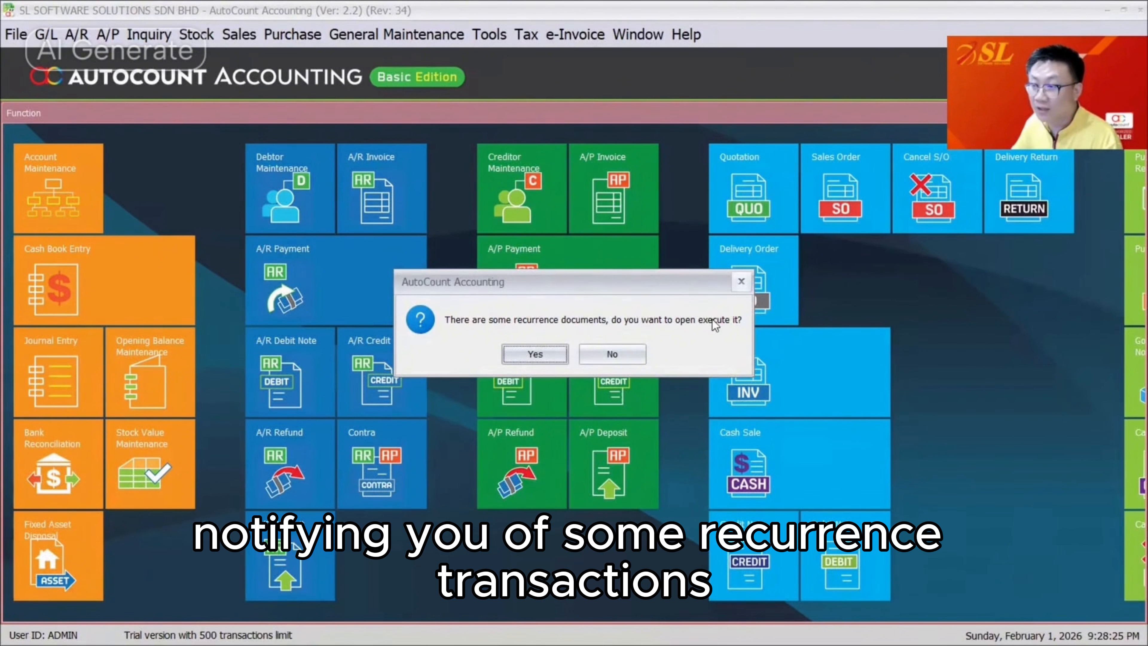
left_click(538, 353)
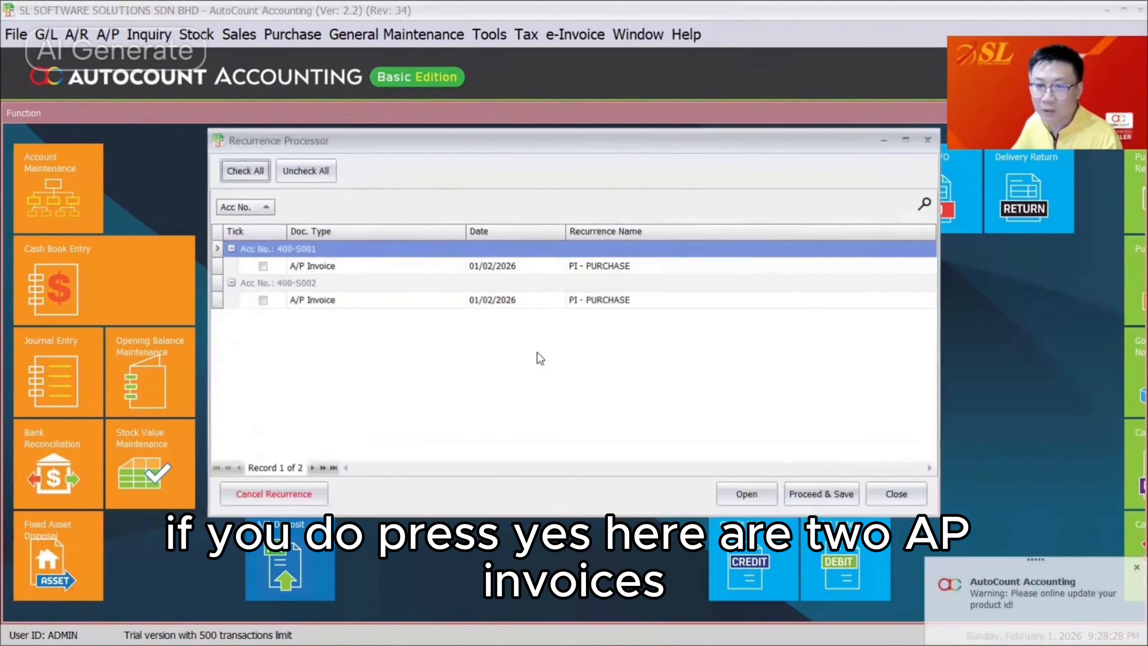
Tick both PI - PURCHASE A/P invoices dated 01/02/2026, proceed and save them, and close the Recurrence Processor.
left_click(416, 265)
left_click(409, 299)
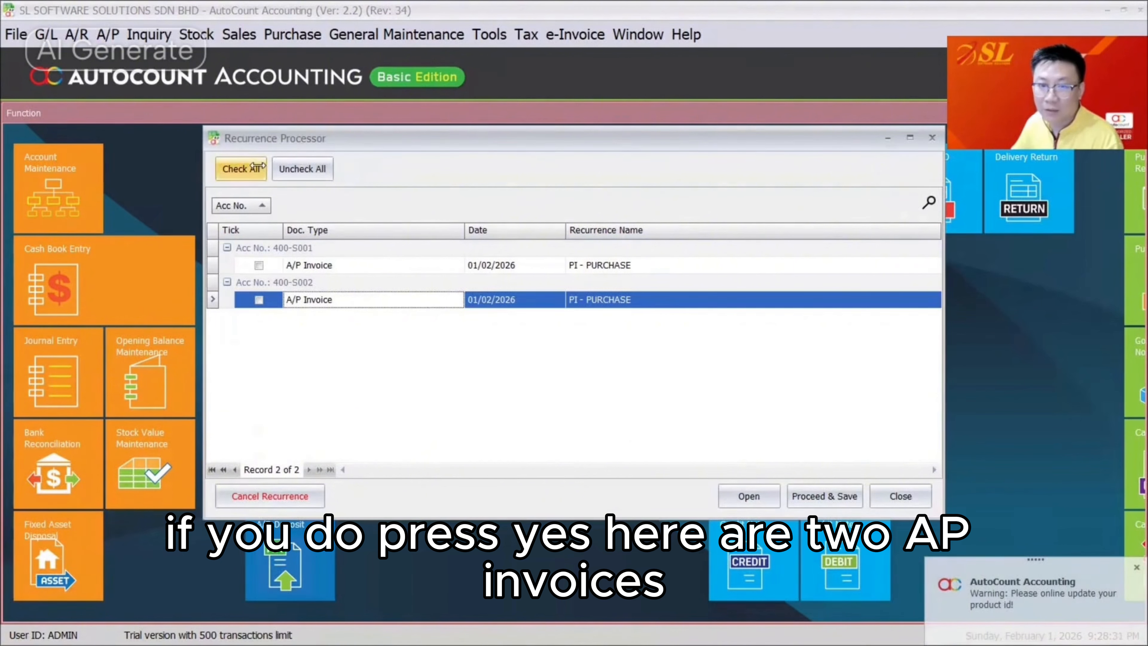
left_click(241, 169)
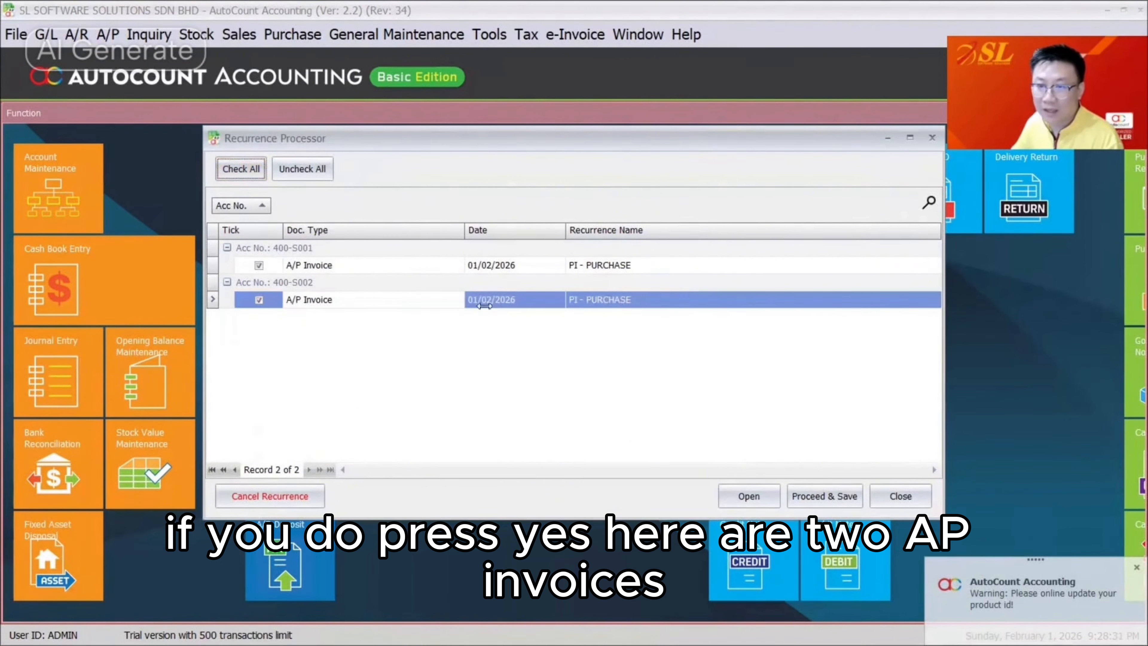
left_click(811, 500)
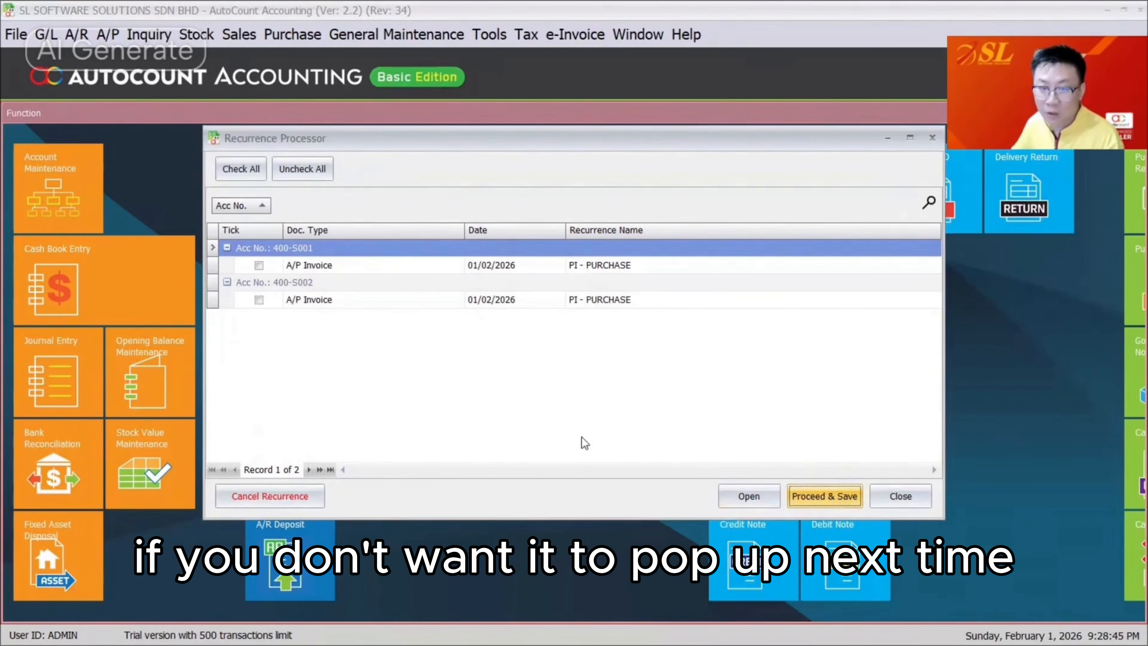
left_click(243, 169)
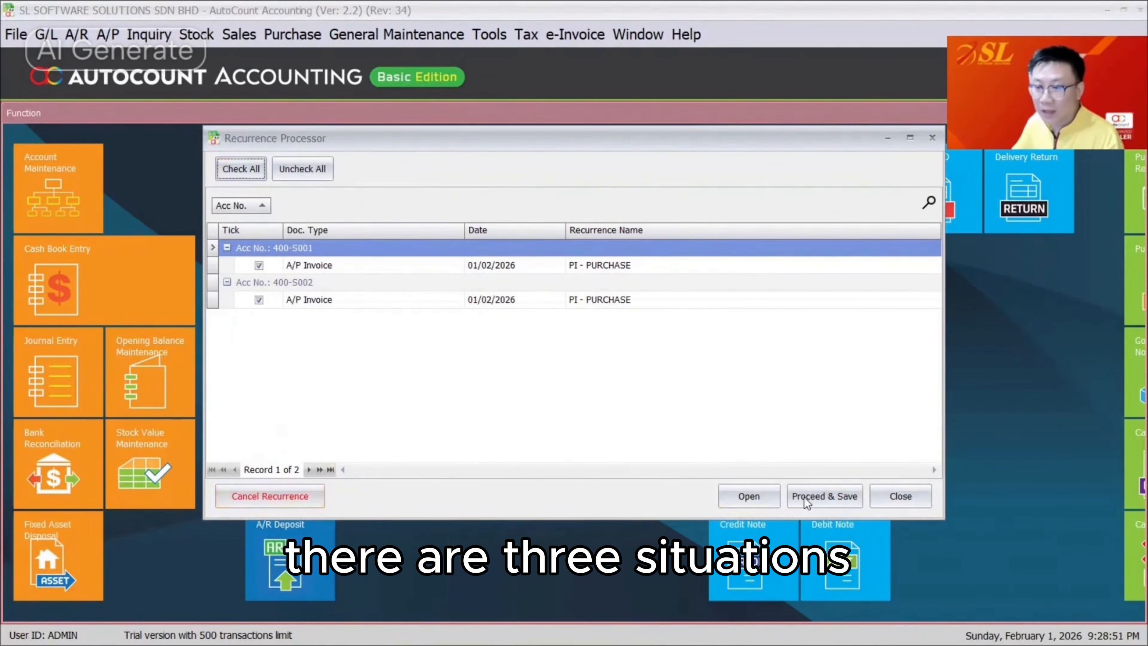
left_click(815, 492)
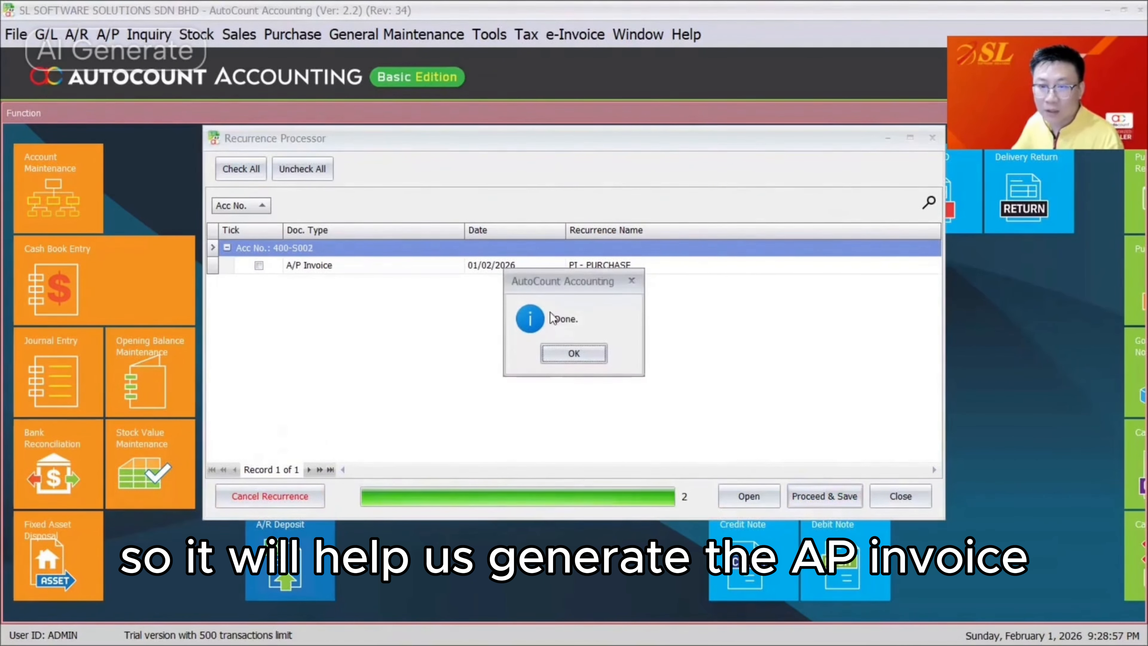
left_click(567, 351)
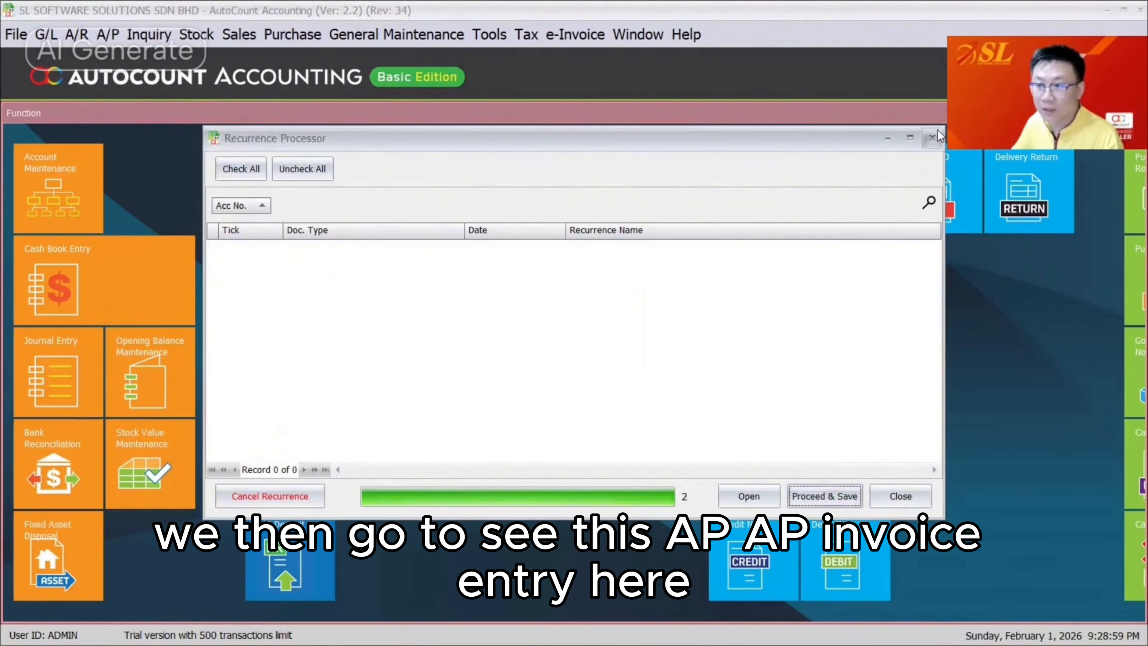
left_click(931, 137)
Open the A/P invoice list and view SUPPLIER A's 01/02/2026 invoice to check its line description, then close it.
left_click(113, 35)
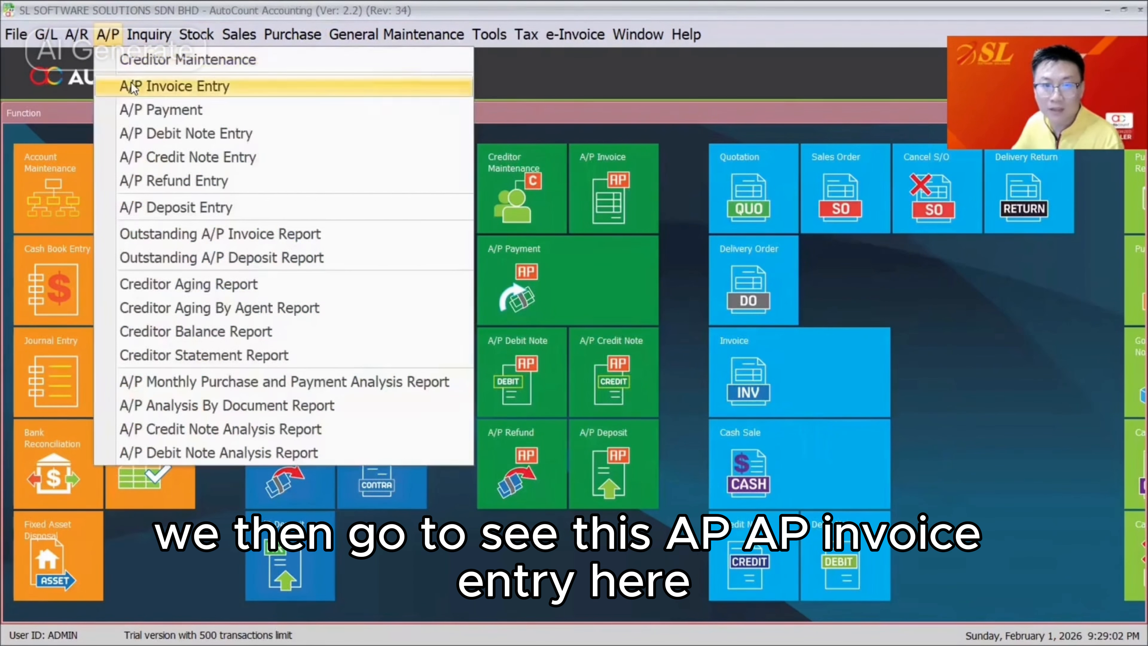
left_click(131, 85)
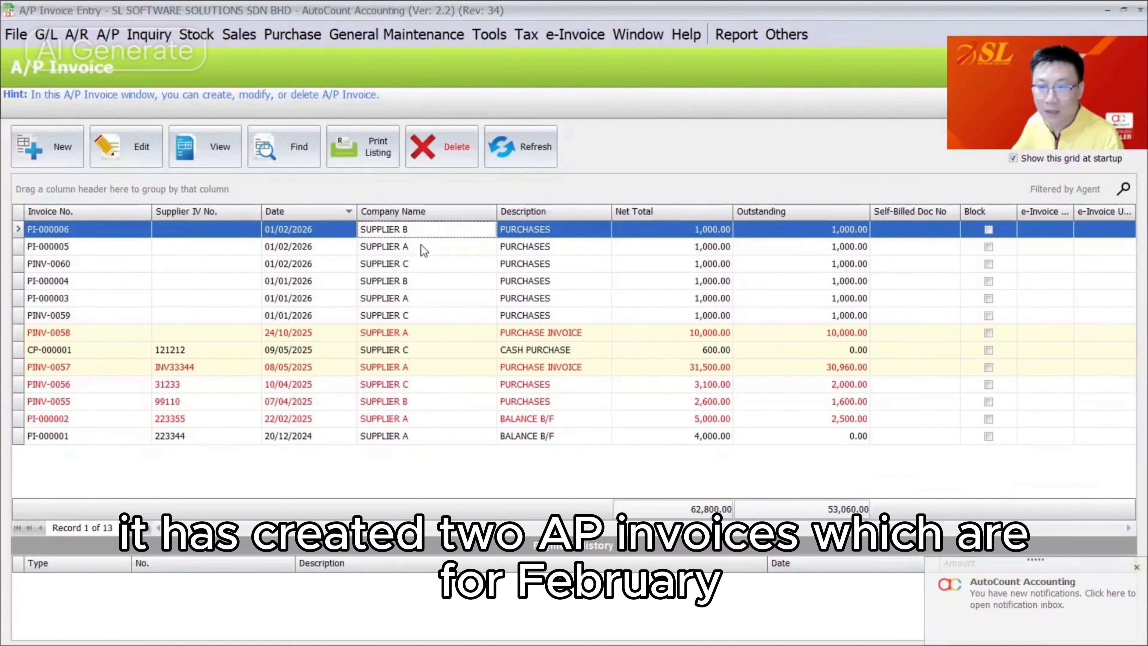
left_click(423, 248)
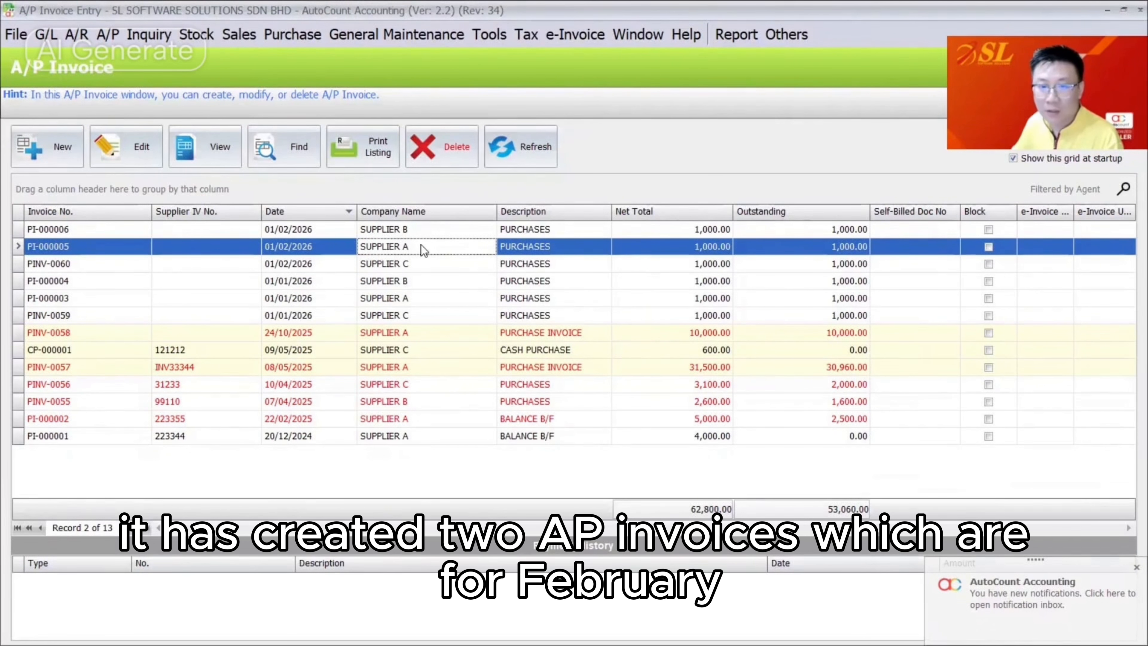
double_click(420, 245)
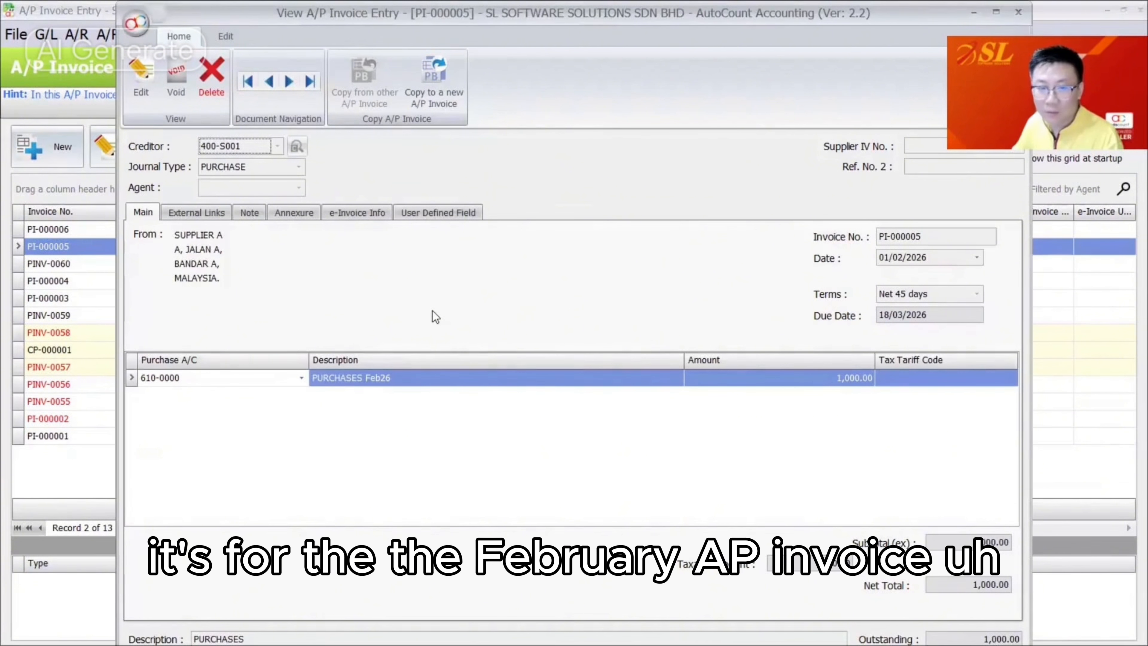
key("Escape")
View SUPPLIER C's rental invoice dated 01/02/2026 to check its line description, and return to the invoice list.
left_click(388, 266)
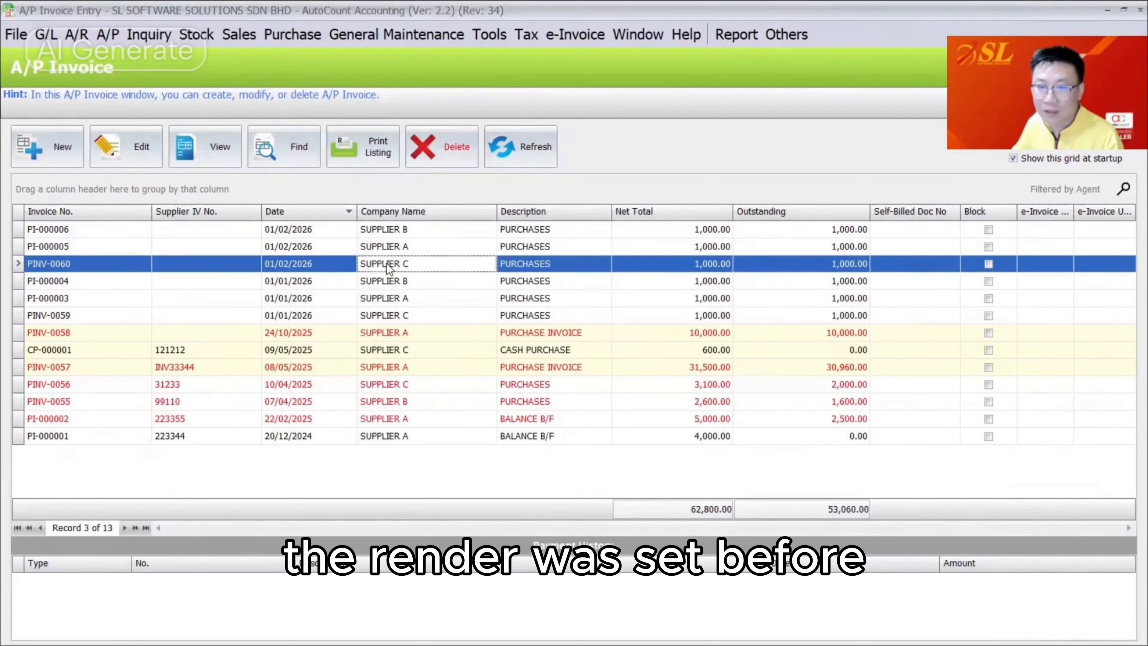
double_click(389, 267)
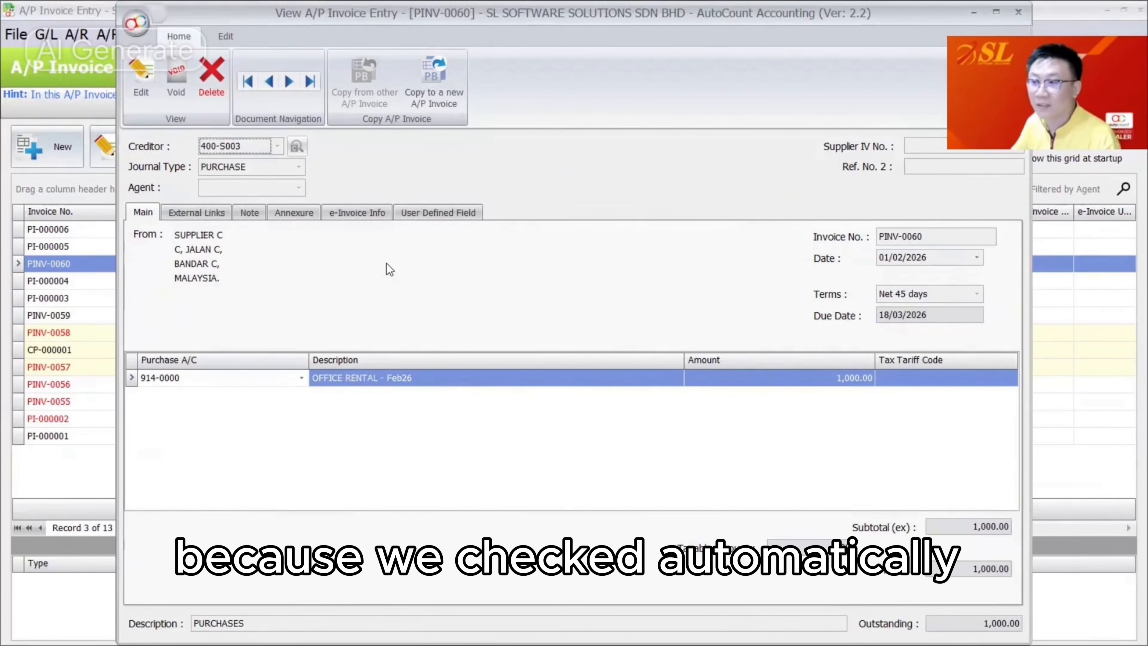
key("Escape")
left_click(533, 233)
left_click(534, 244)
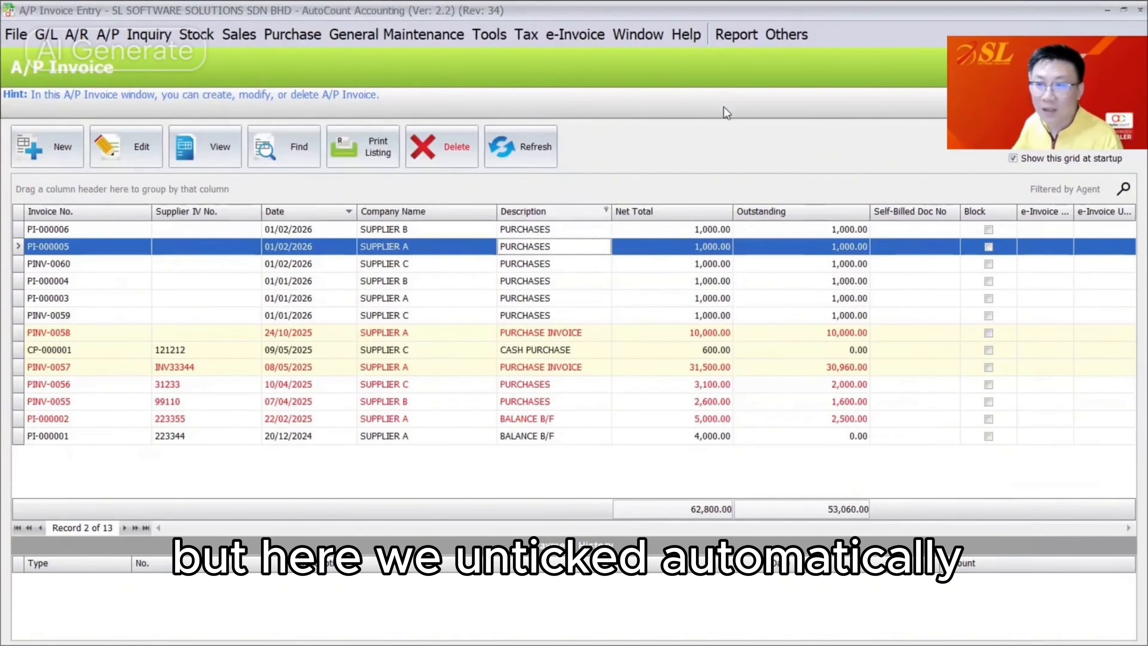
Open the Recurrence Manager and check the Automatic Create setting of the AP INVOICE - RENTAL recurrence without changing it.
left_click(786, 35)
left_click(849, 57)
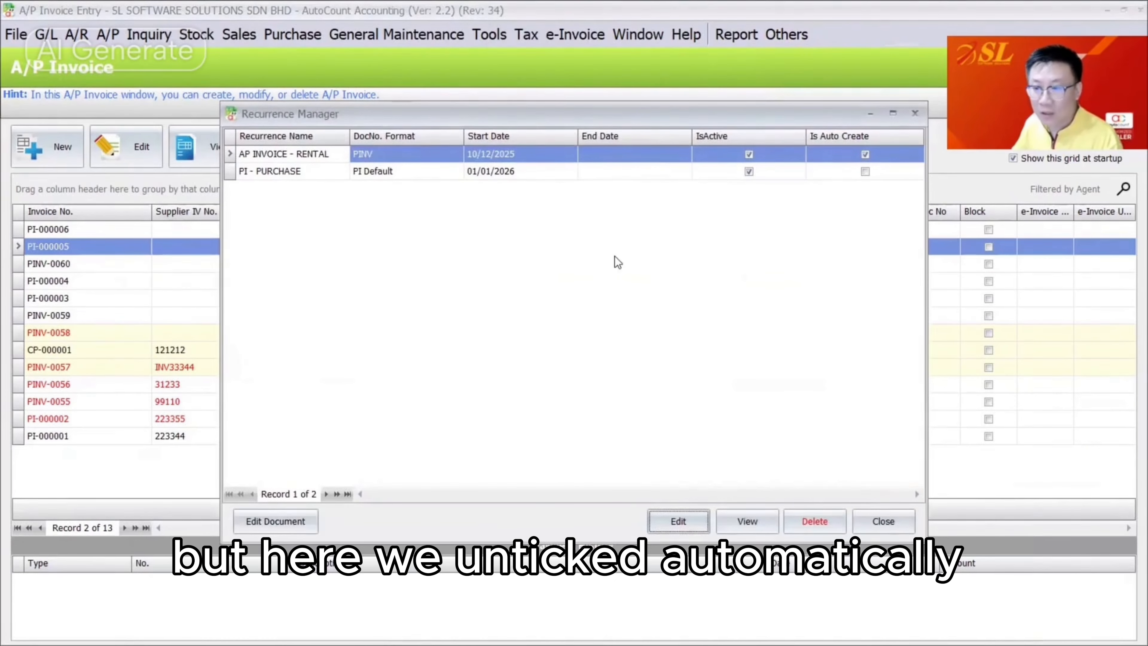
left_click(678, 522)
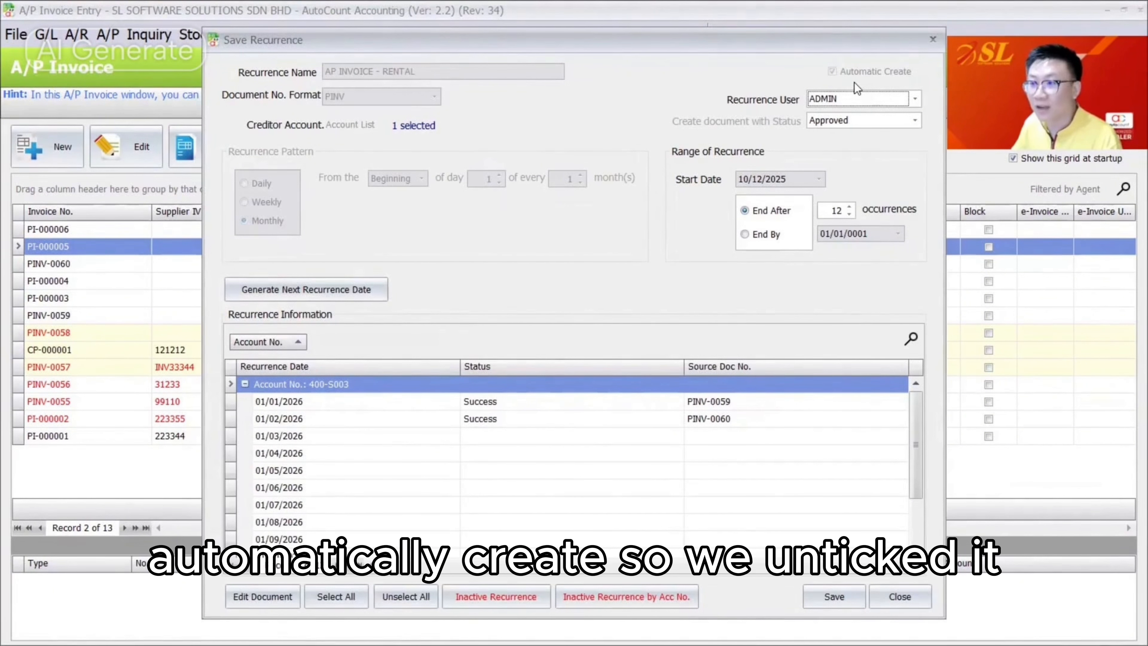
left_click(933, 40)
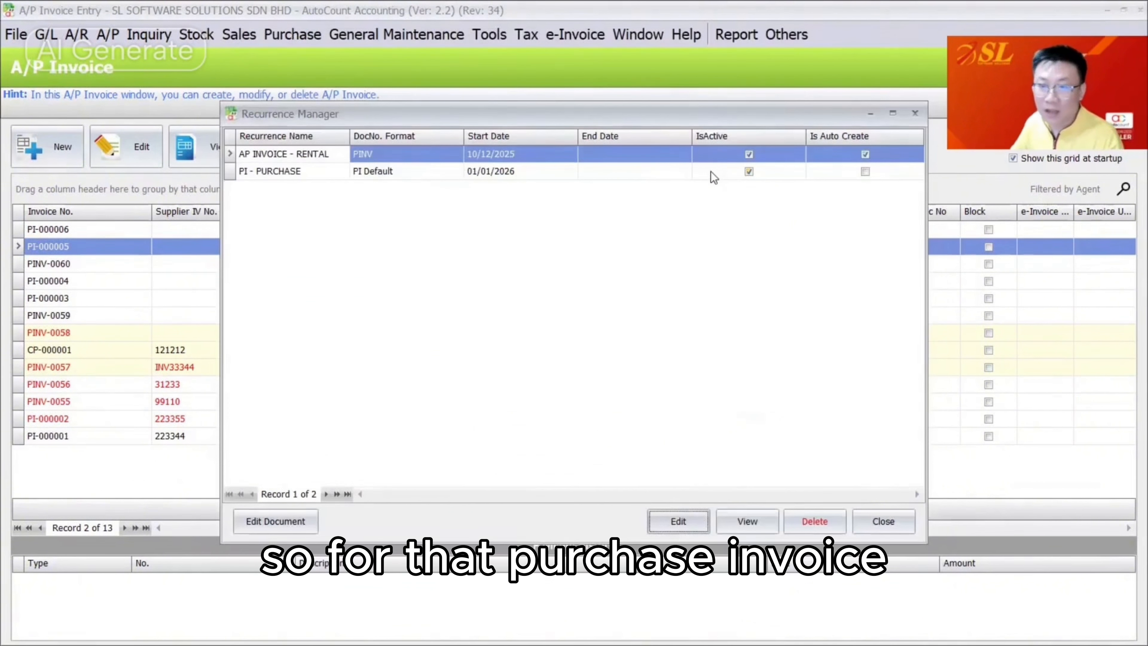
Check the Automatic Create setting of the PI - PURCHASE recurrence, and close the Recurrence Manager without making changes.
left_click(685, 171)
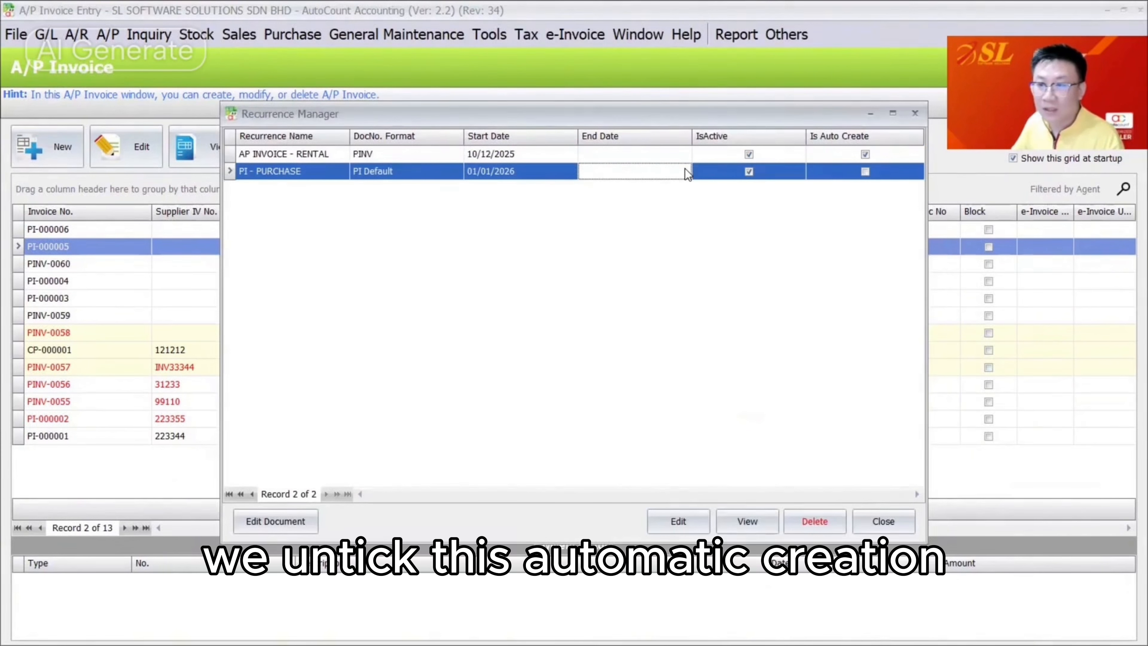
left_click(688, 529)
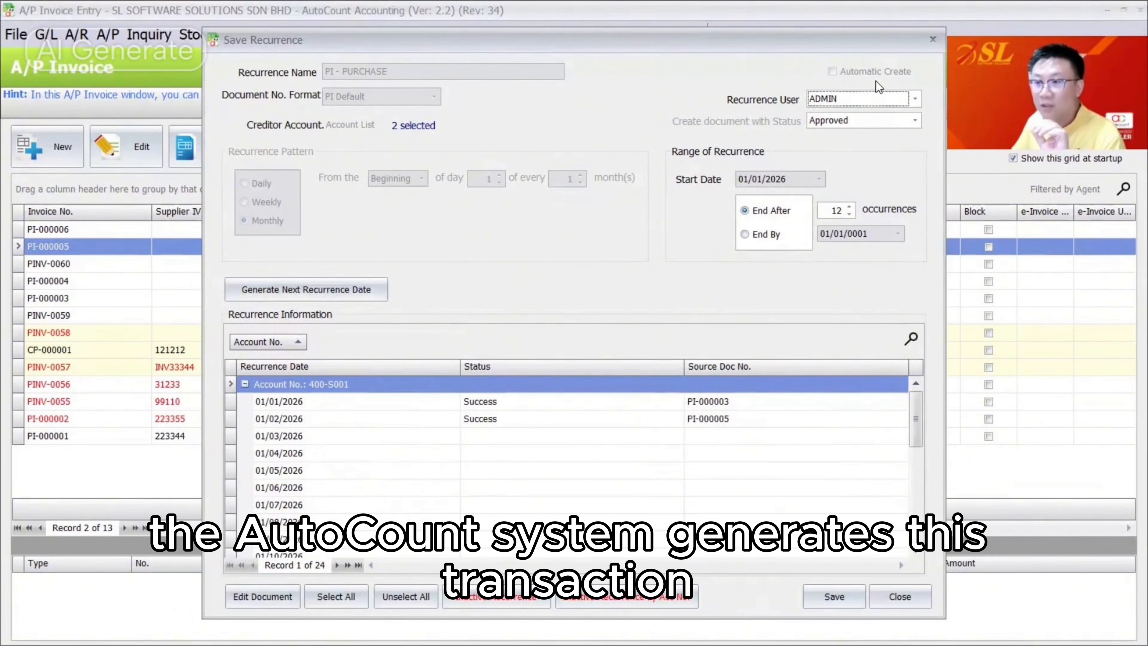
left_click(901, 596)
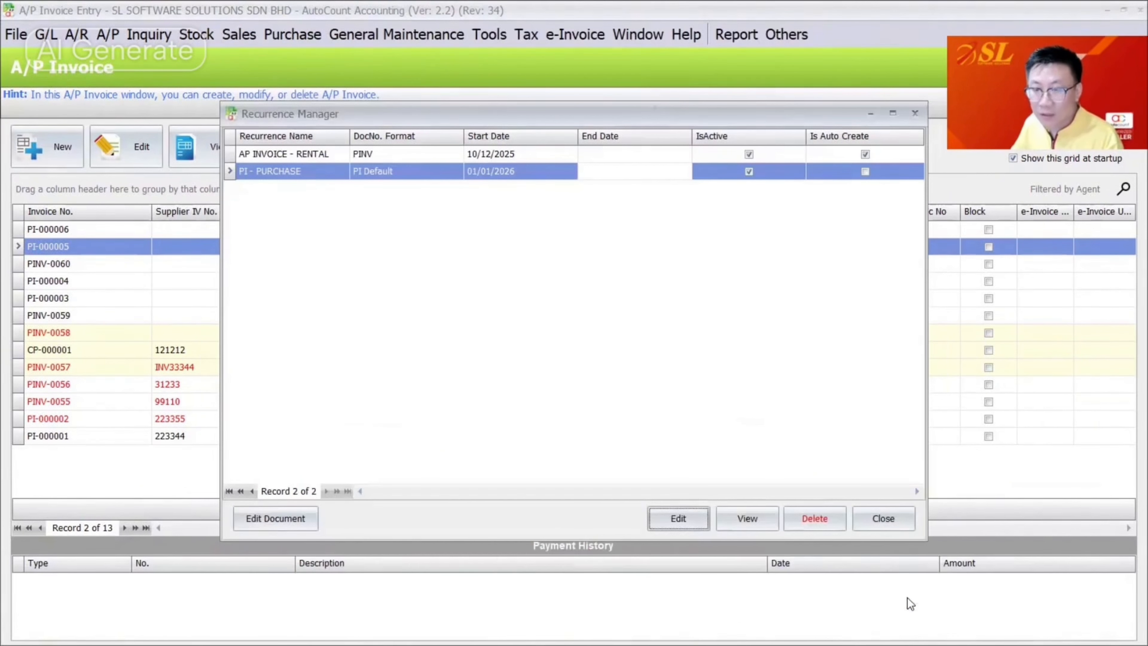
left_click(883, 518)
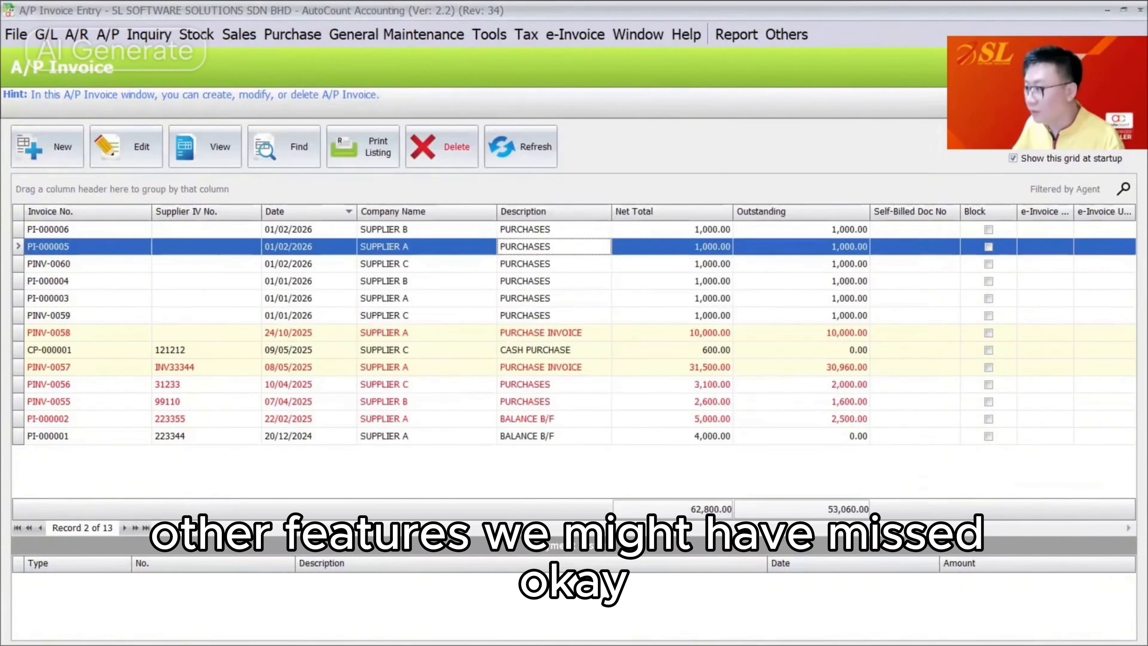
key("alt+Tab")
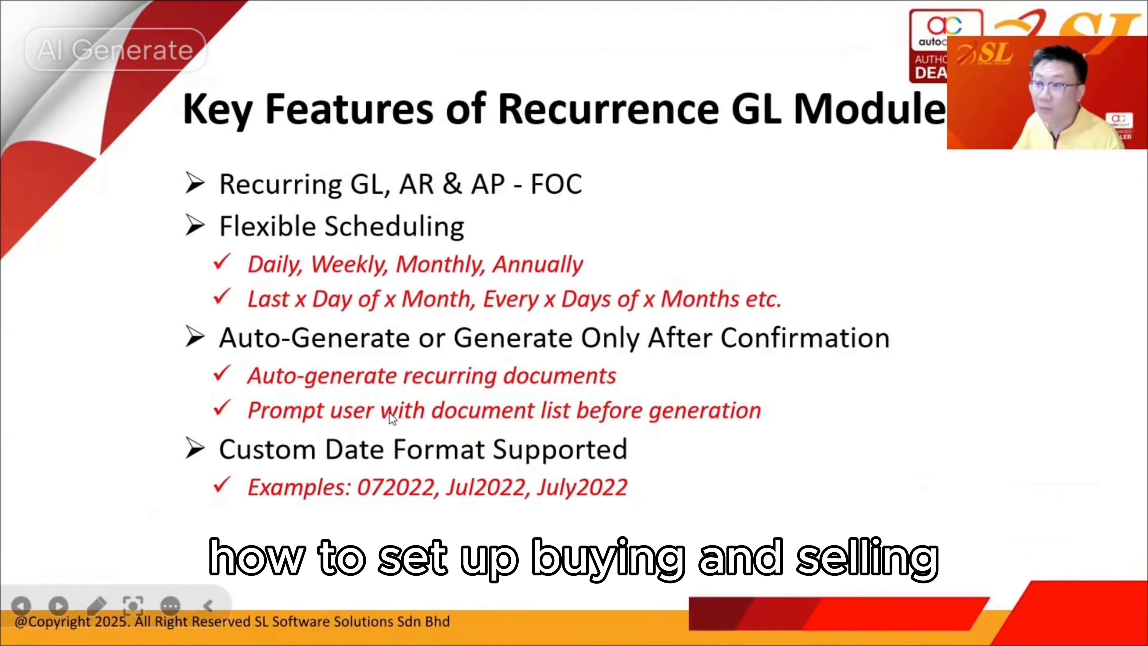
key("Right")
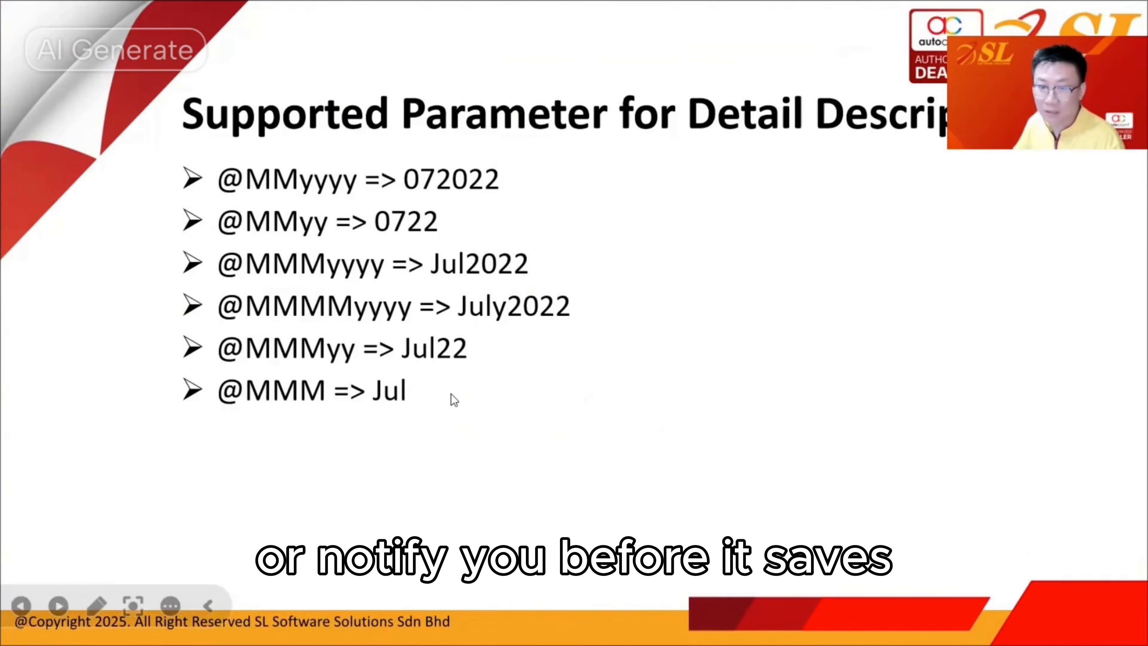
key("Right")
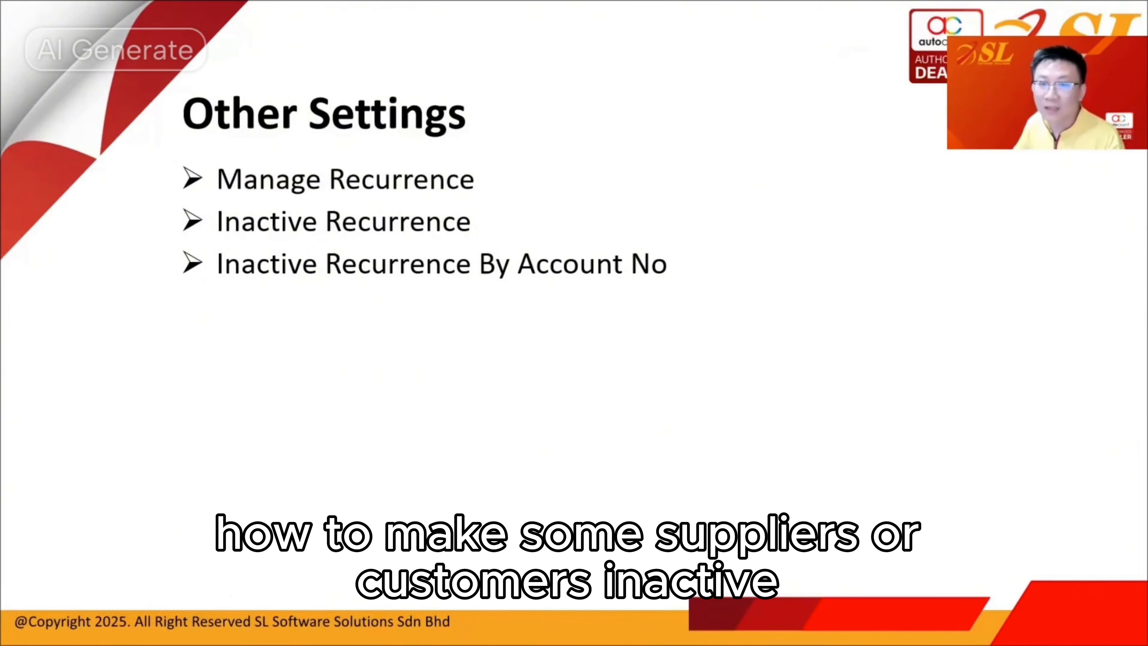
key("Right")
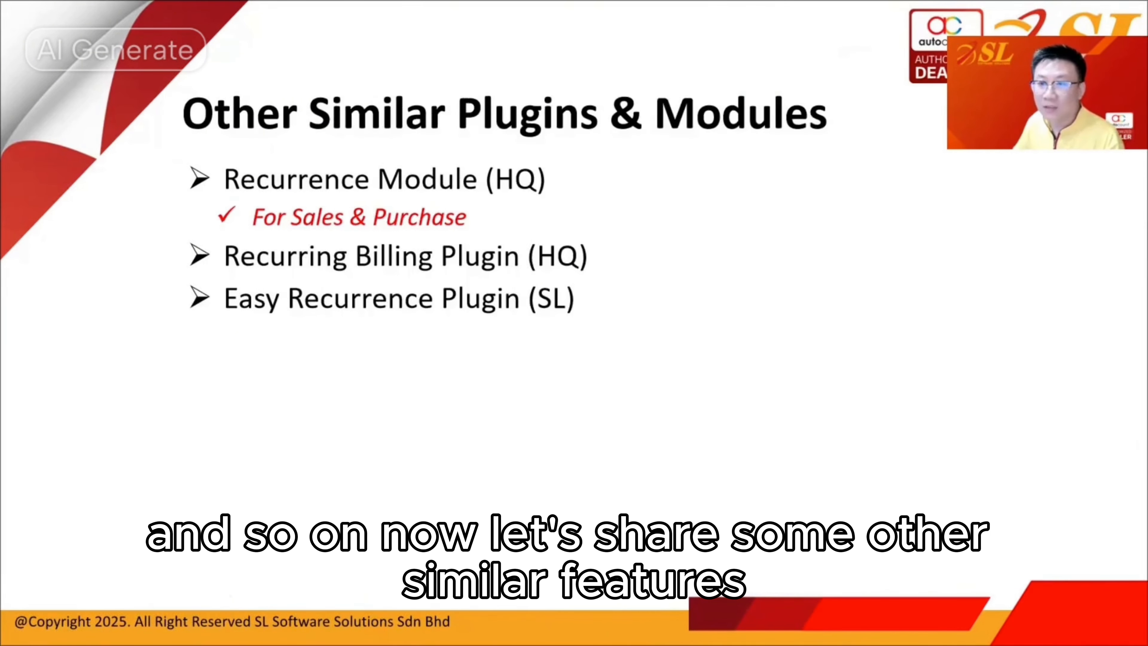